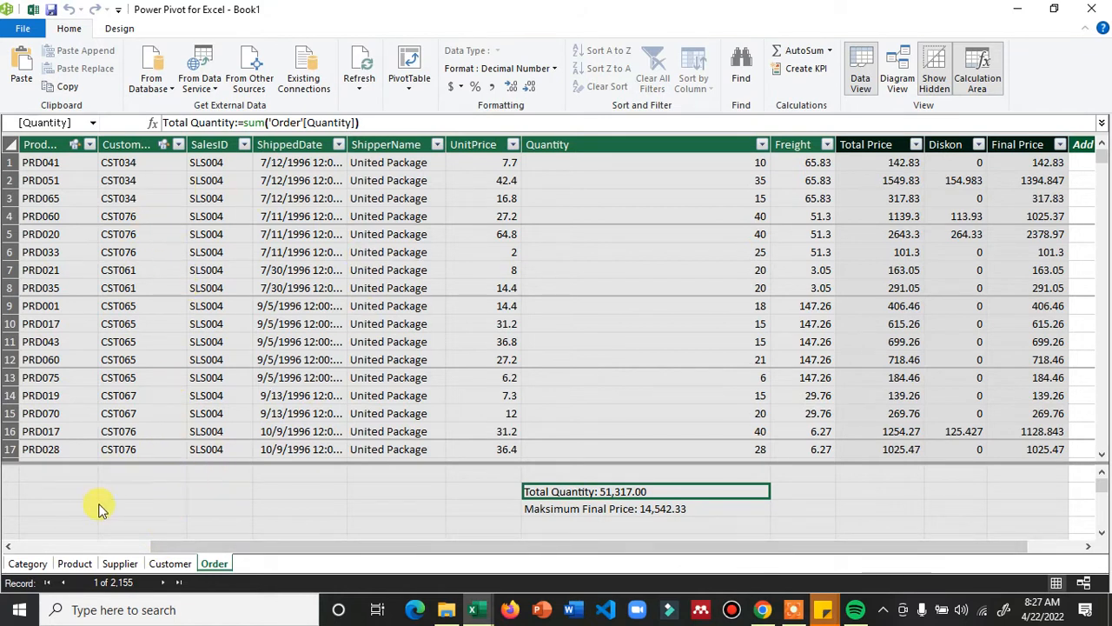
- Show the Power Pivot model's table relationships as a diagram and switch to the Book1 workbook to view its pivot report
left_click(904, 65)
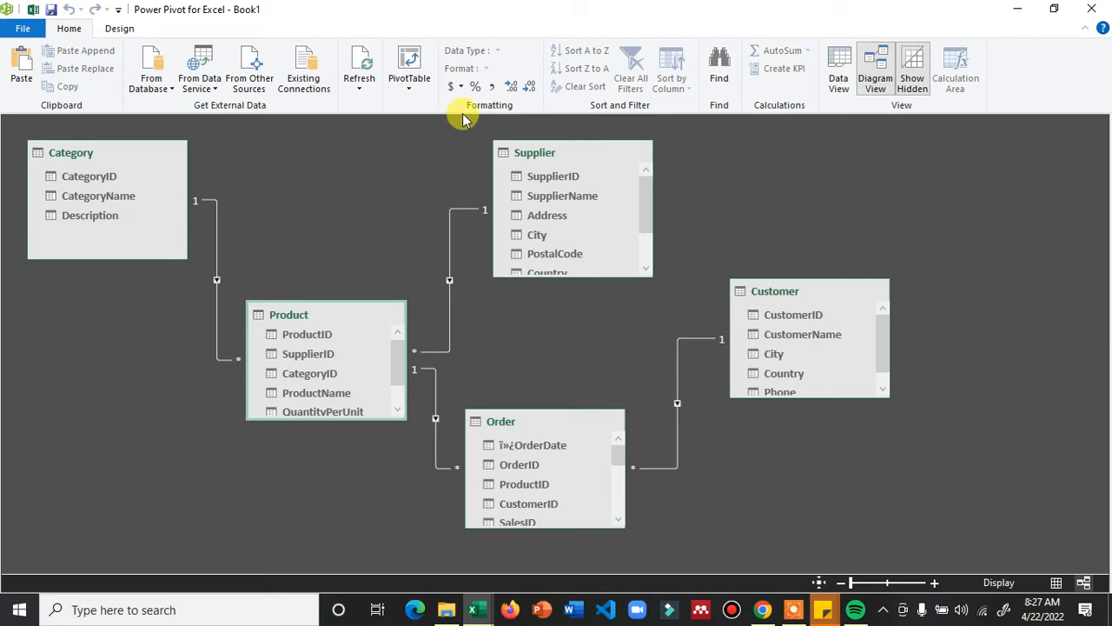
mouse_move(474, 609)
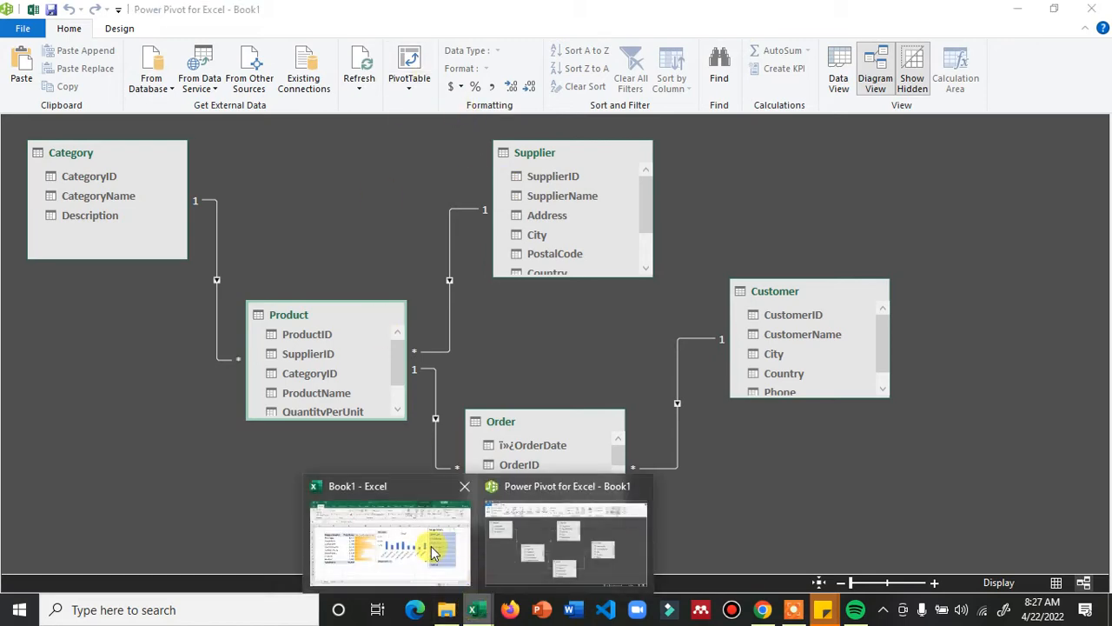
left_click(434, 551)
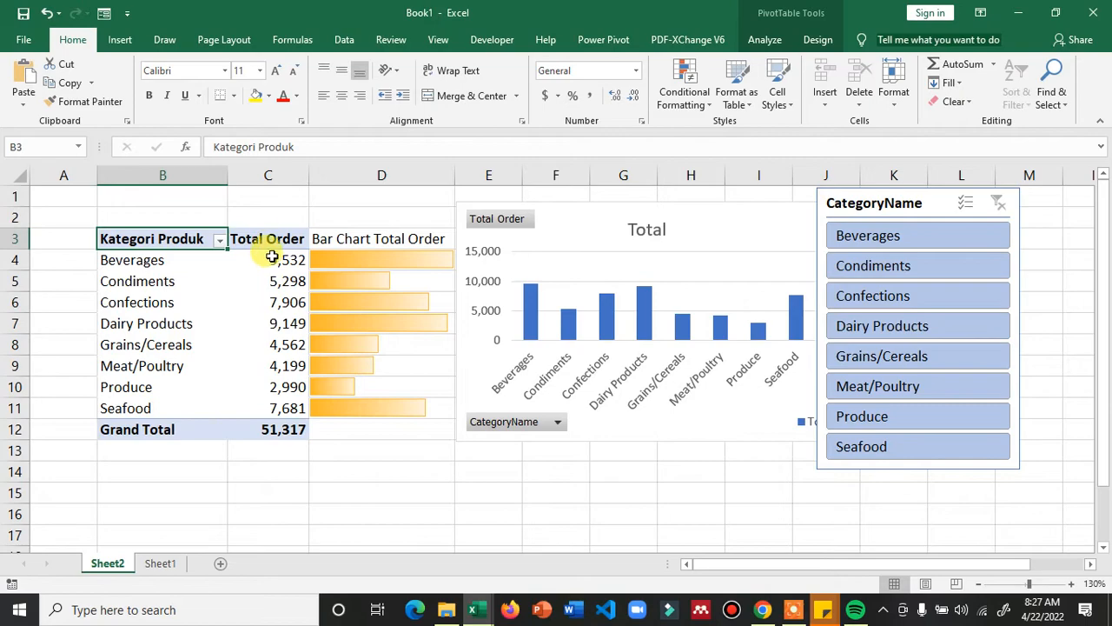
- Return to the Power Pivot window and show the Order table's data through to its last columns
left_click(483, 613)
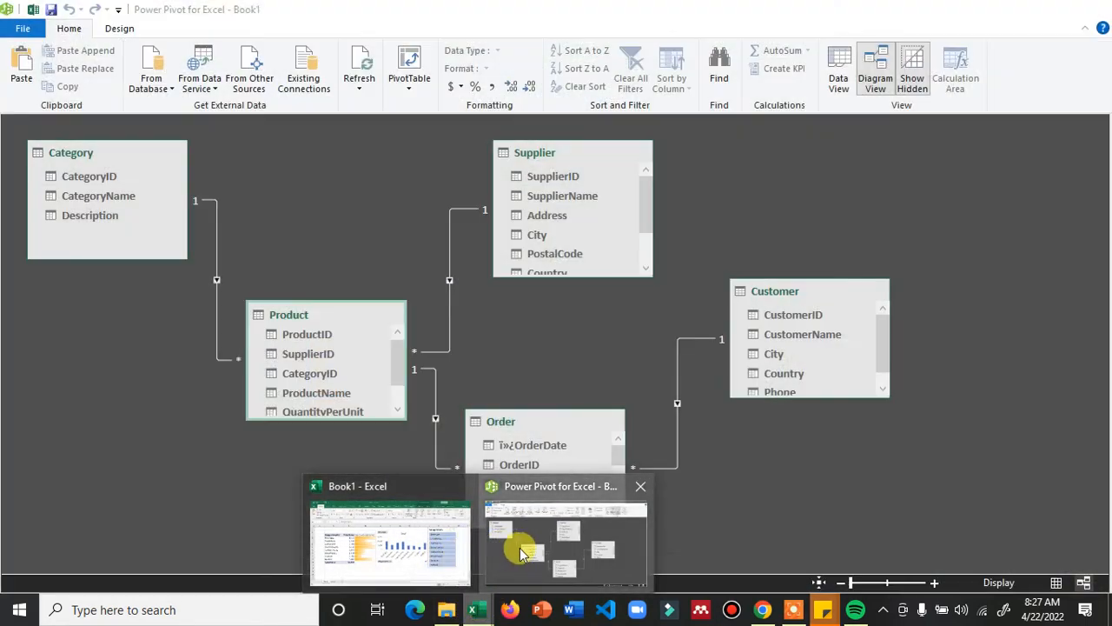
left_click(522, 553)
left_click(839, 77)
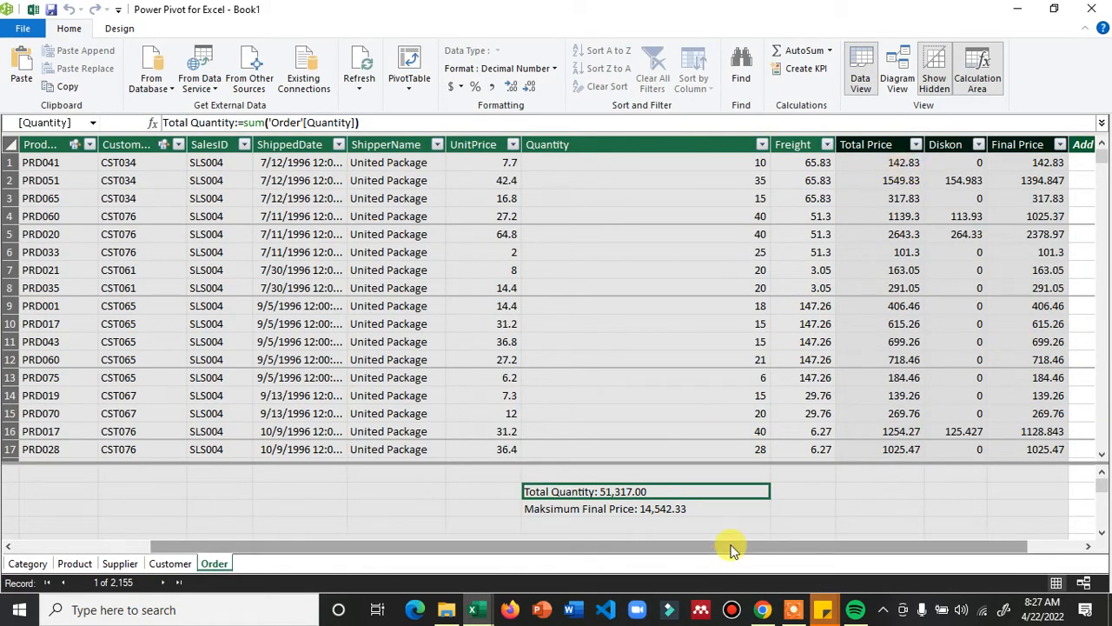
left_click_drag(729, 549, 849, 541)
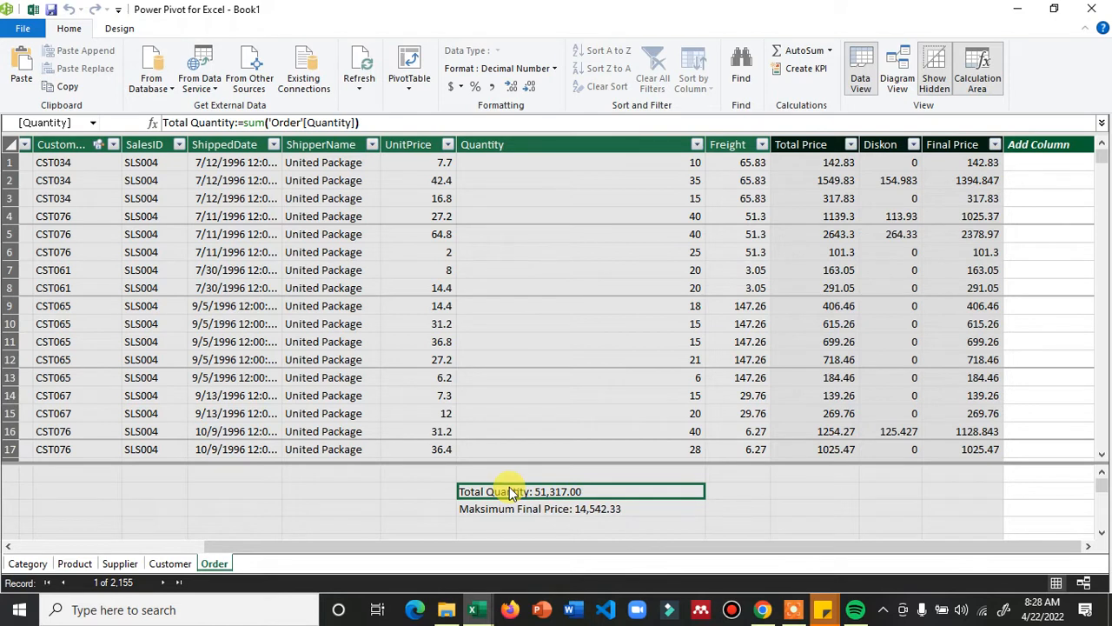
- Switch to the Book1 workbook and browse for a file to open in DATA\PENGAJARAN\Bisnis Intelegensia\2022 on drive H:
key("alt+Tab")
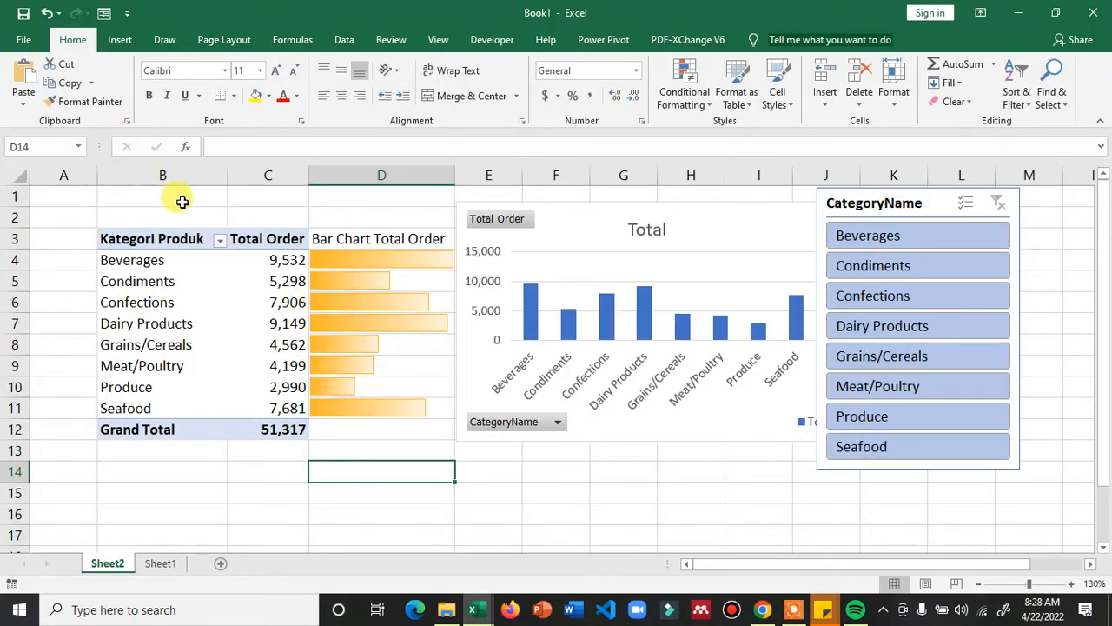
left_click(34, 40)
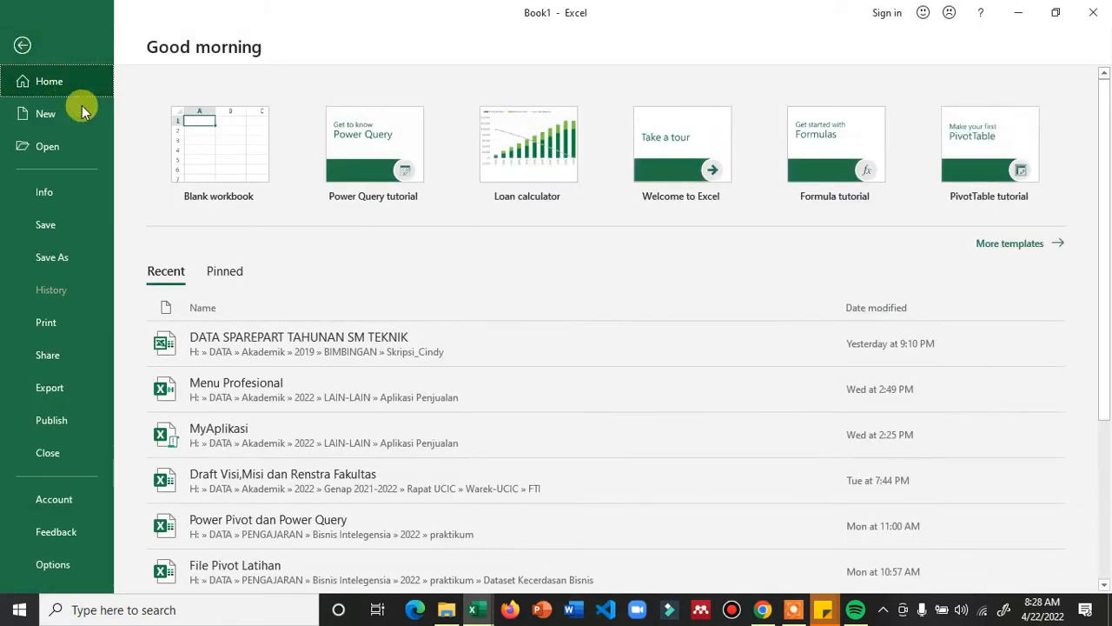
left_click(59, 144)
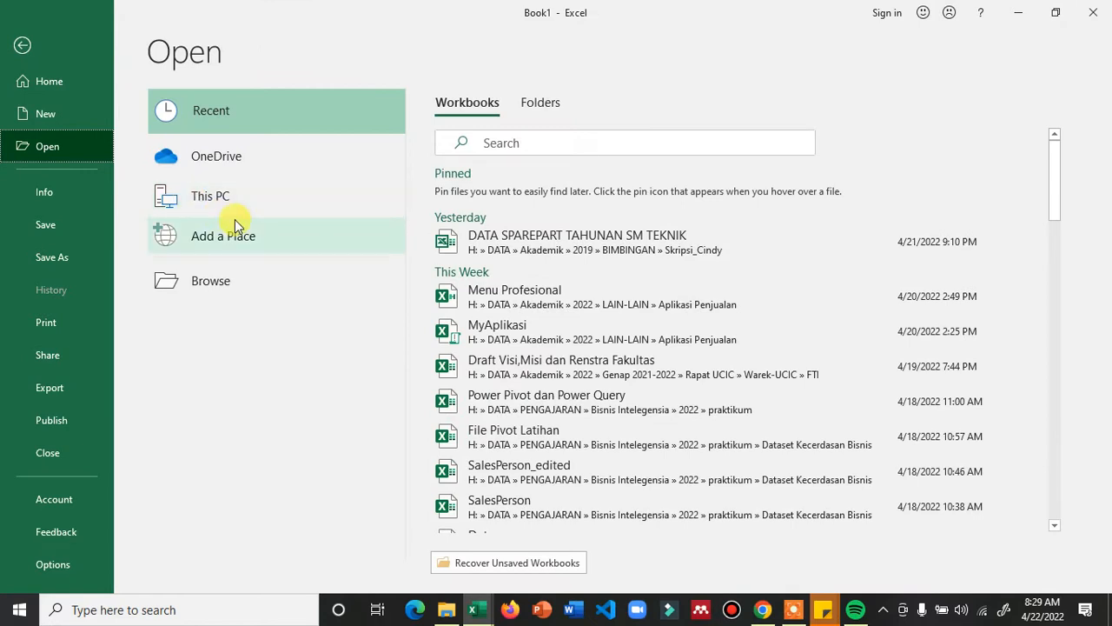
left_click(206, 283)
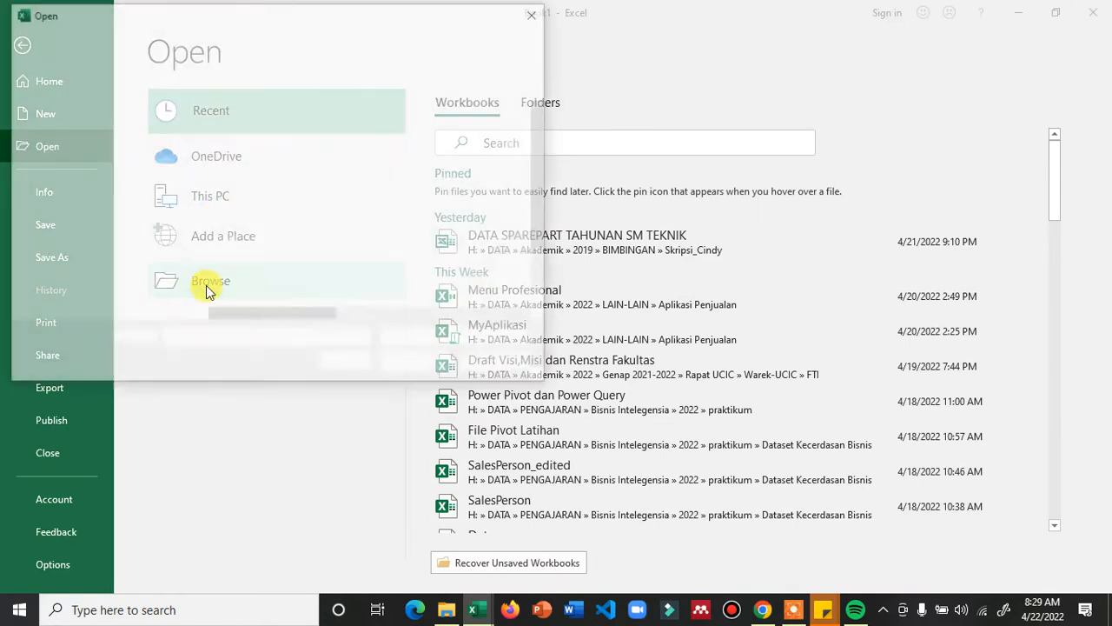
scroll(180, 292, "down", 2)
left_click(118, 251)
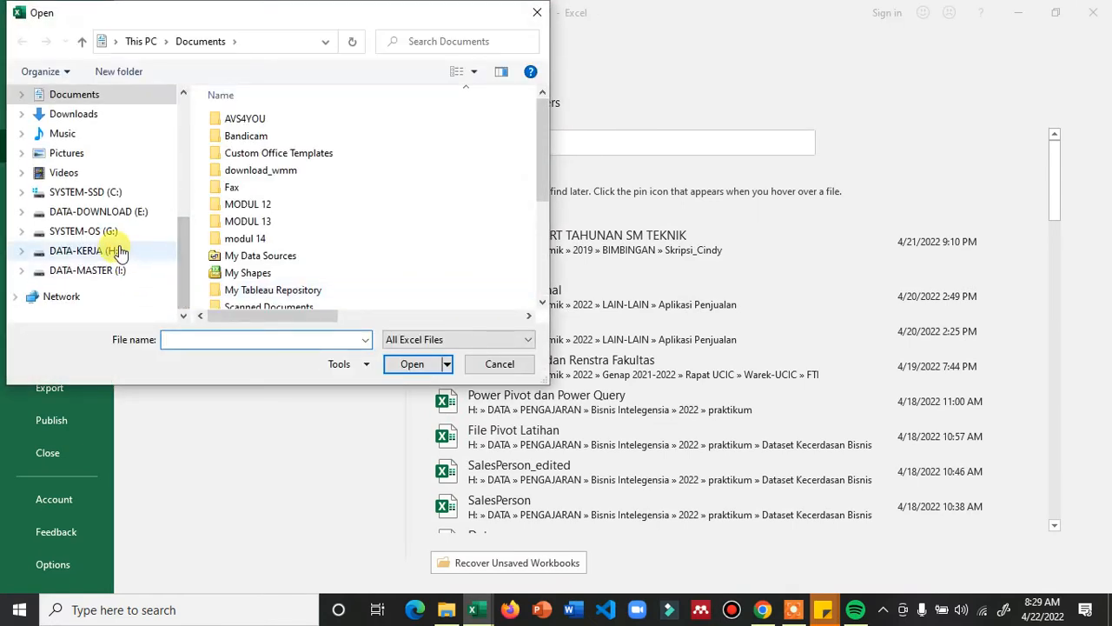
double_click(221, 171)
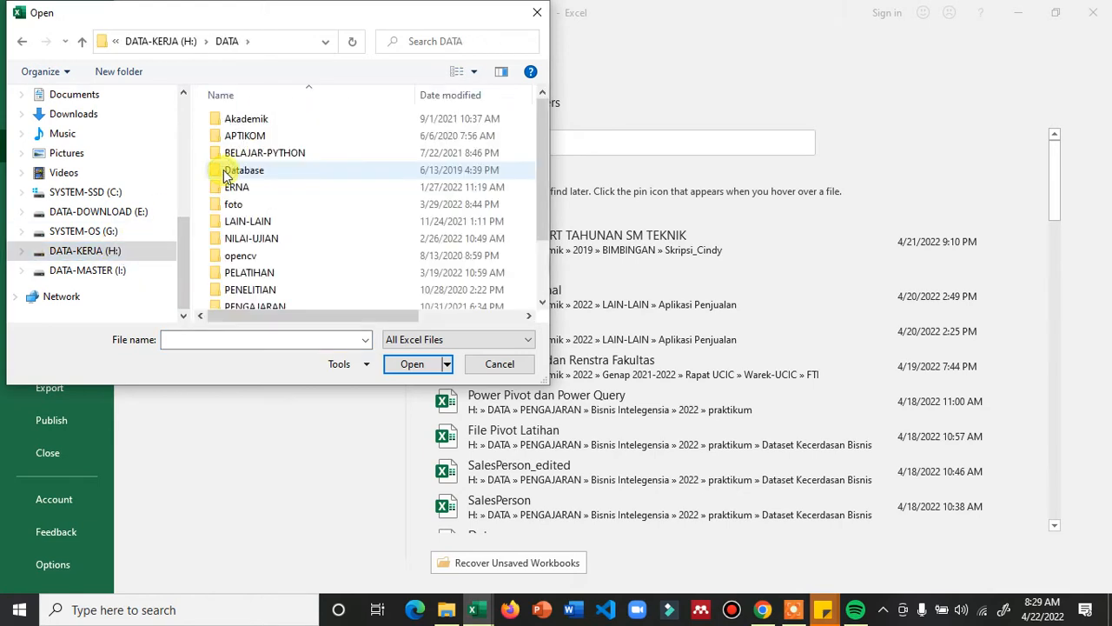
scroll(274, 254, "down", 1)
double_click(269, 272)
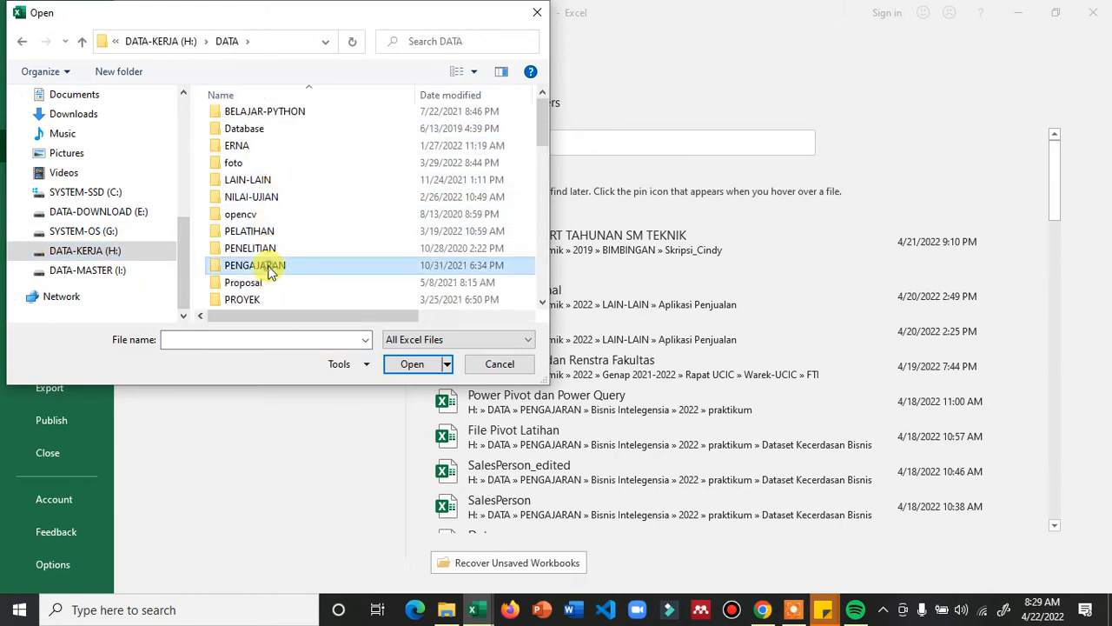
double_click(269, 254)
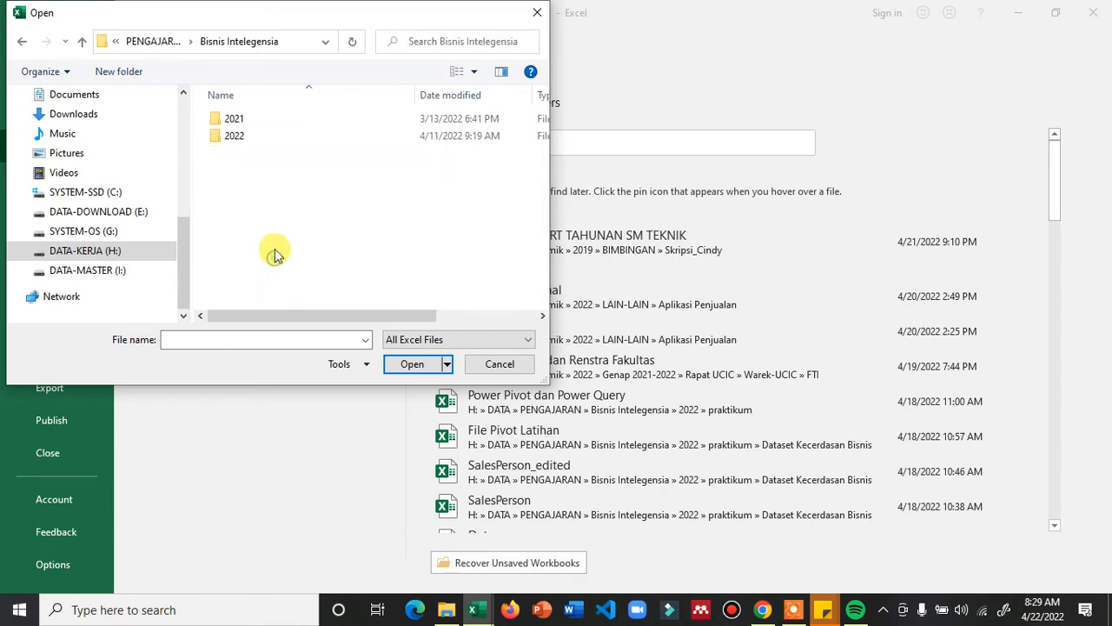
double_click(243, 135)
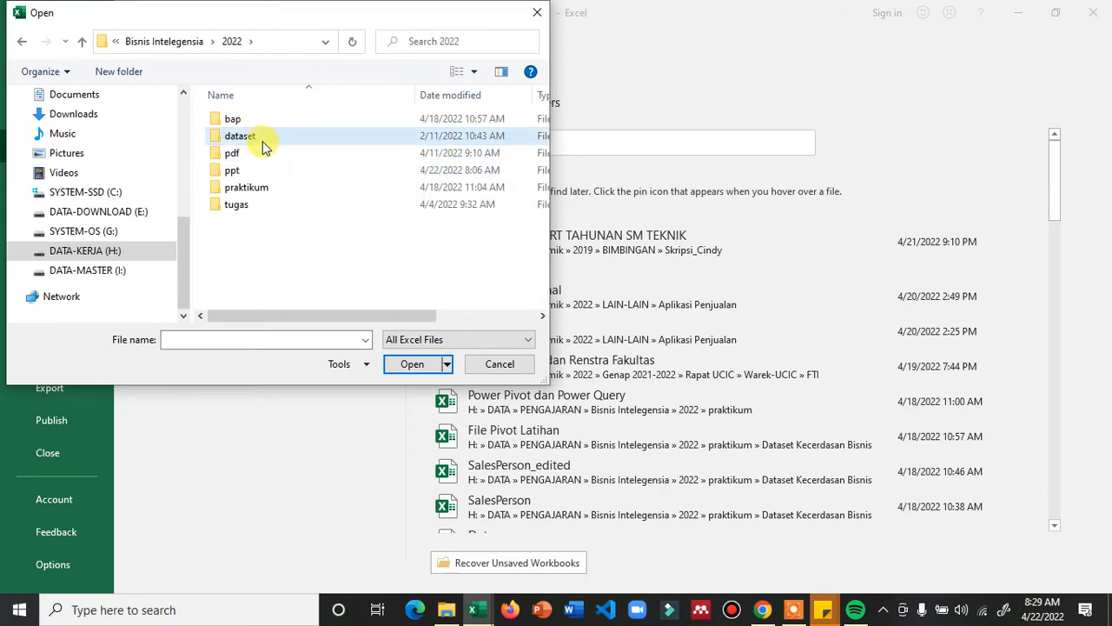
- Open the SalesPerson workbook from the praktikum folder's Dataset Kecerdasan Bisnis subfolder
double_click(261, 137)
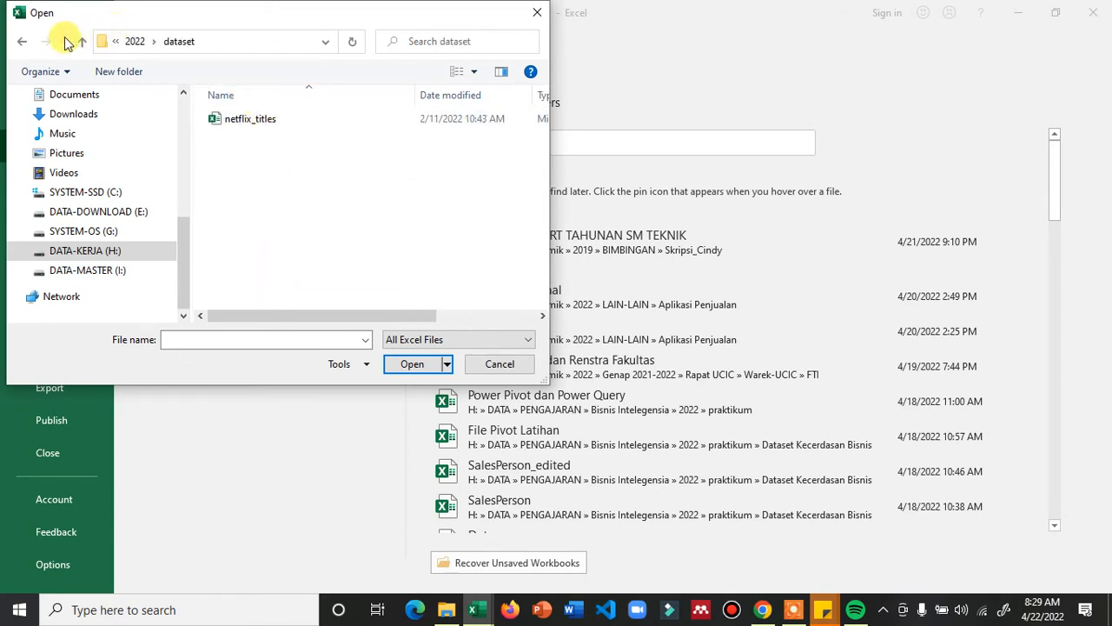
left_click(21, 42)
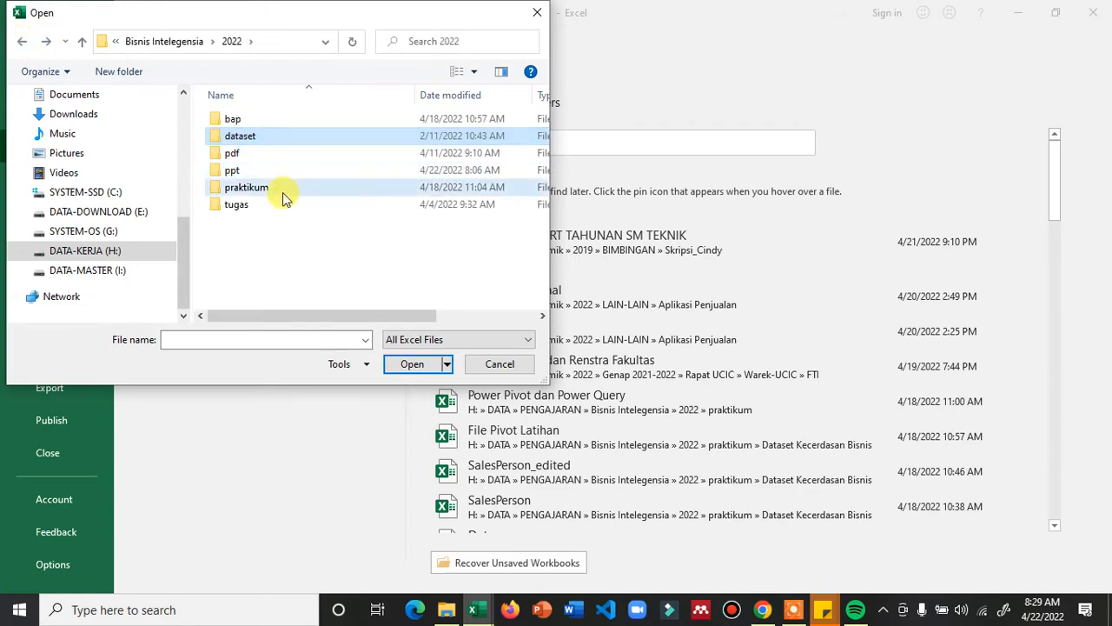
double_click(283, 189)
double_click(261, 121)
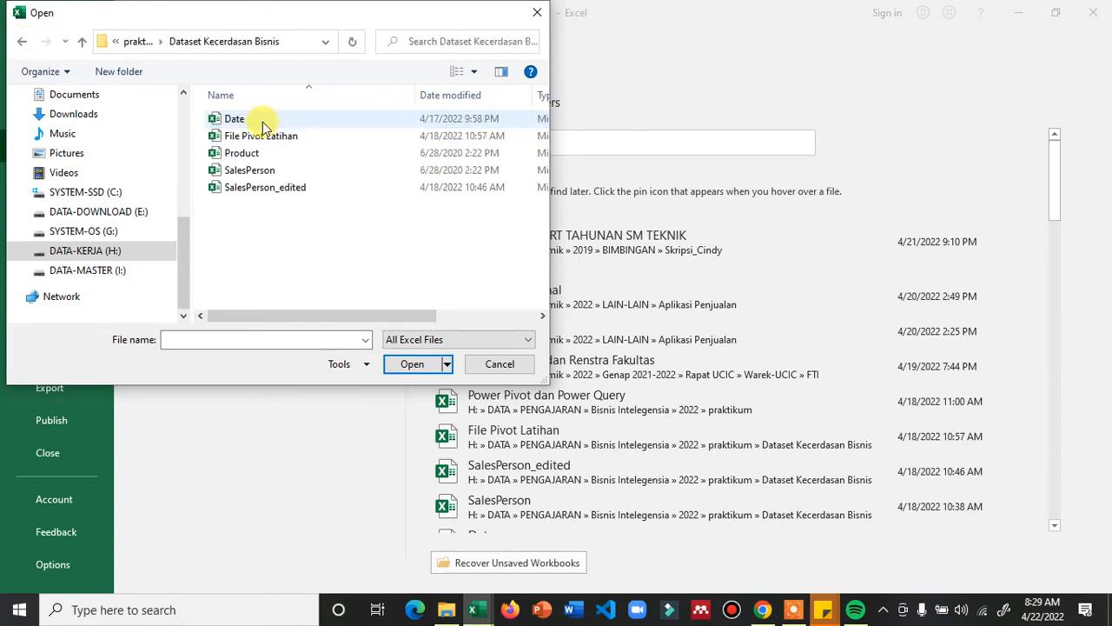
left_click(276, 171)
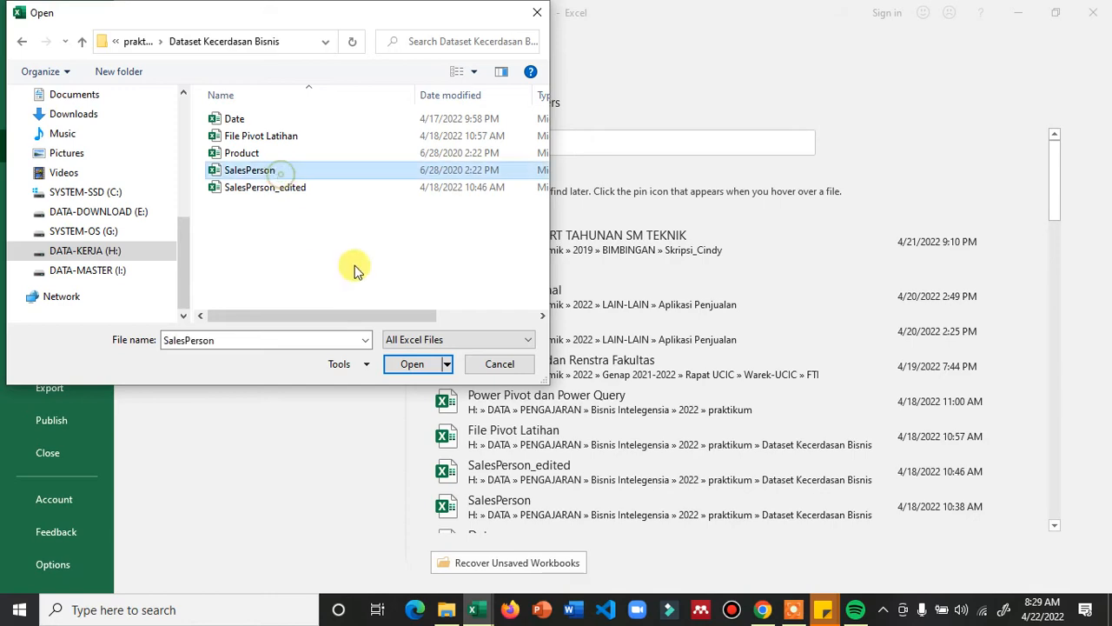
left_click(412, 365)
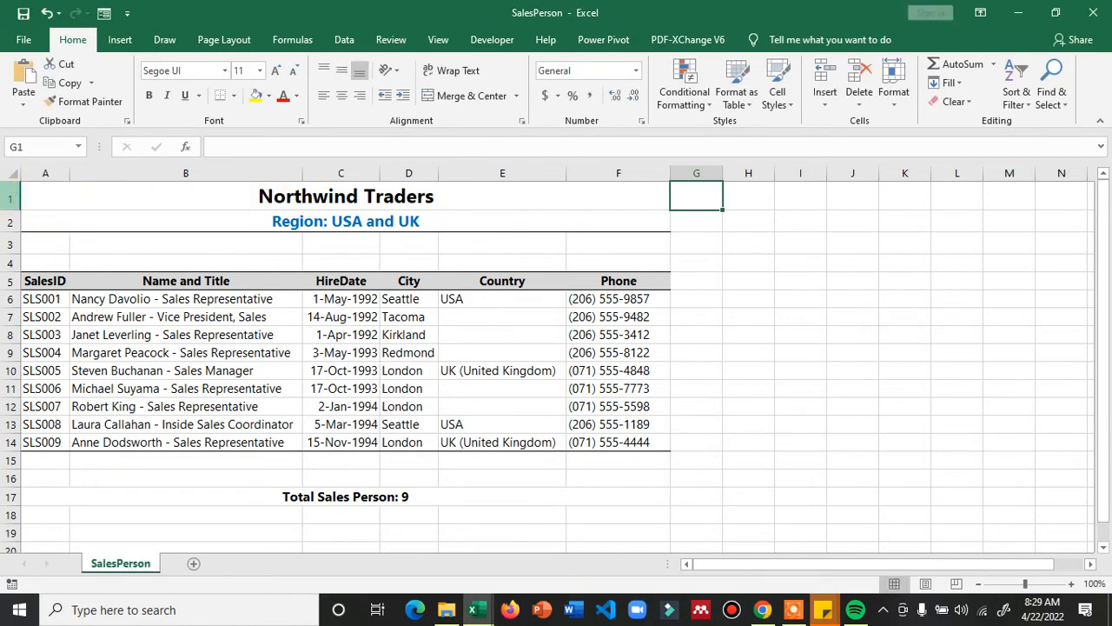
- Examine rows 1 to 4 above the sales person table and rows 15 to 17 below it
left_click(10, 198)
left_click(10, 219)
left_click(10, 243)
left_click(12, 262)
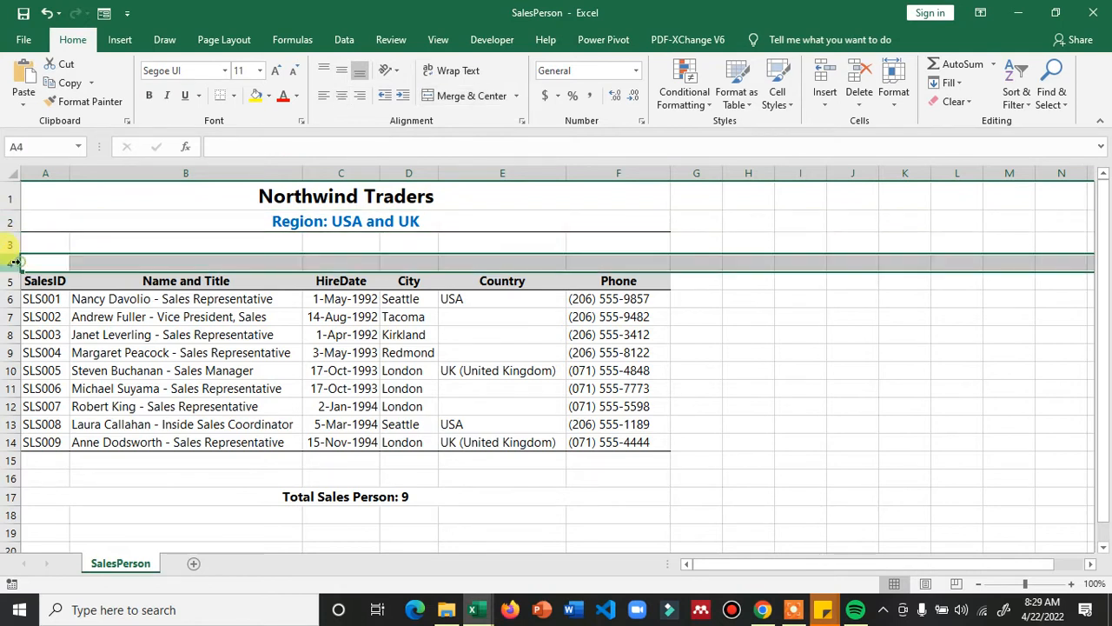
left_click(63, 194)
left_click_drag(63, 195, 55, 260)
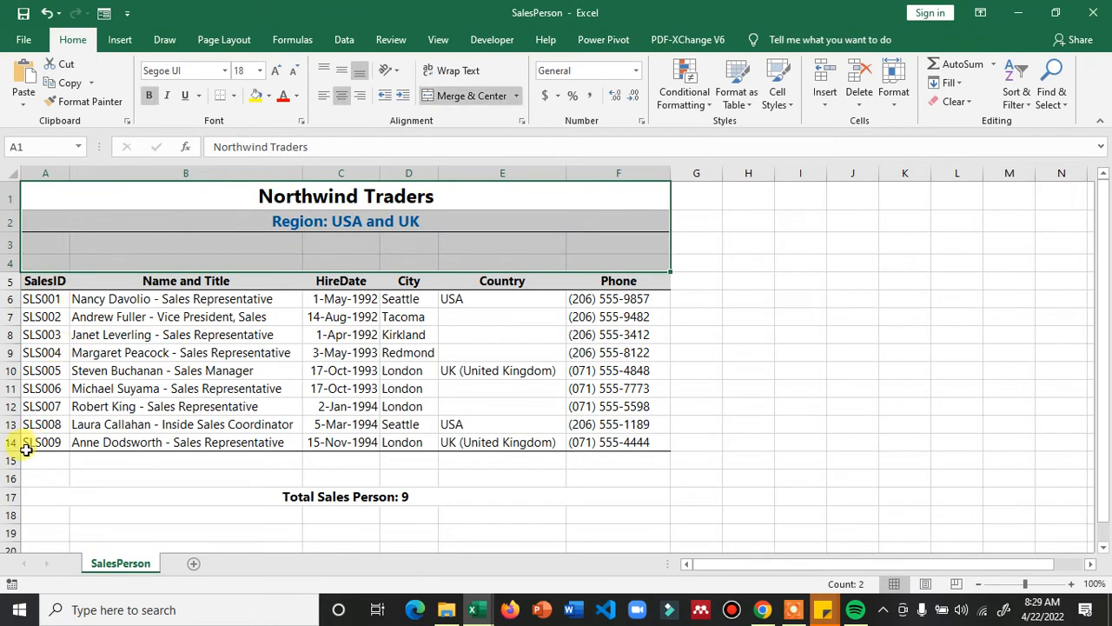
left_click_drag(18, 469, 19, 470)
left_click(20, 495)
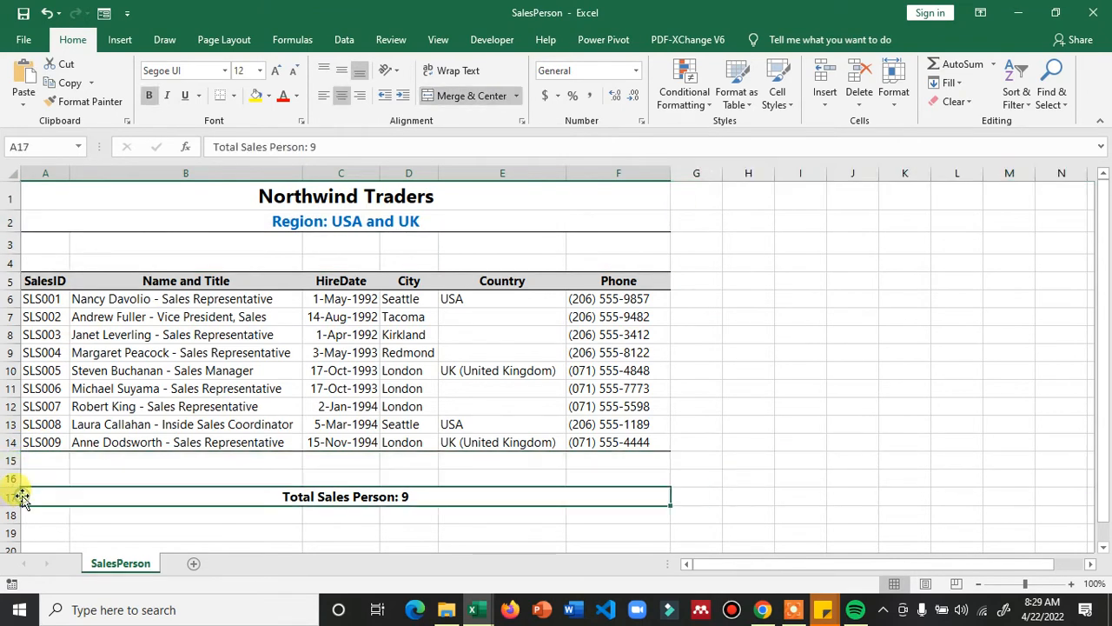
left_click(12, 460)
left_click(12, 478)
left_click(12, 497)
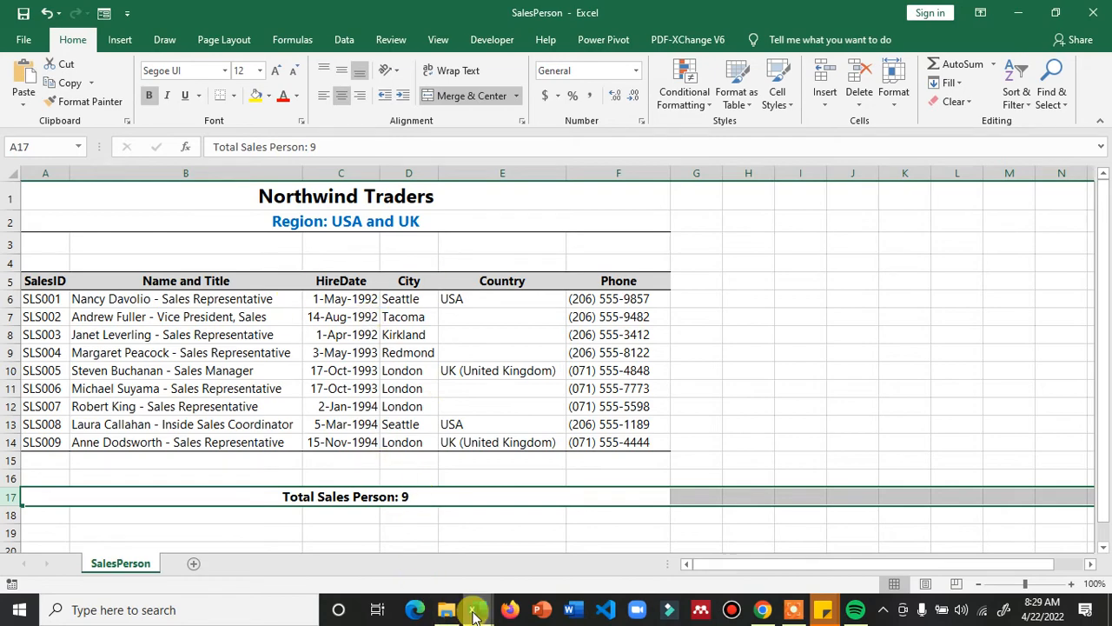
- View the Order table in the Power Pivot window and return to the SalesPerson workbook
mouse_move(471, 608)
left_click(401, 548)
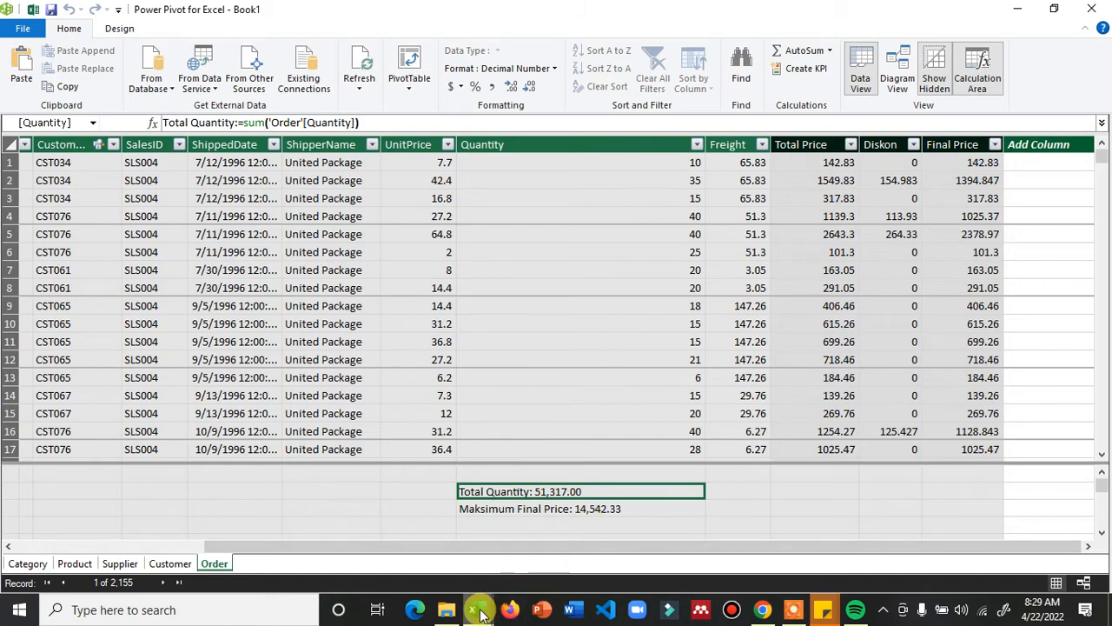
mouse_move(482, 612)
left_click(624, 536)
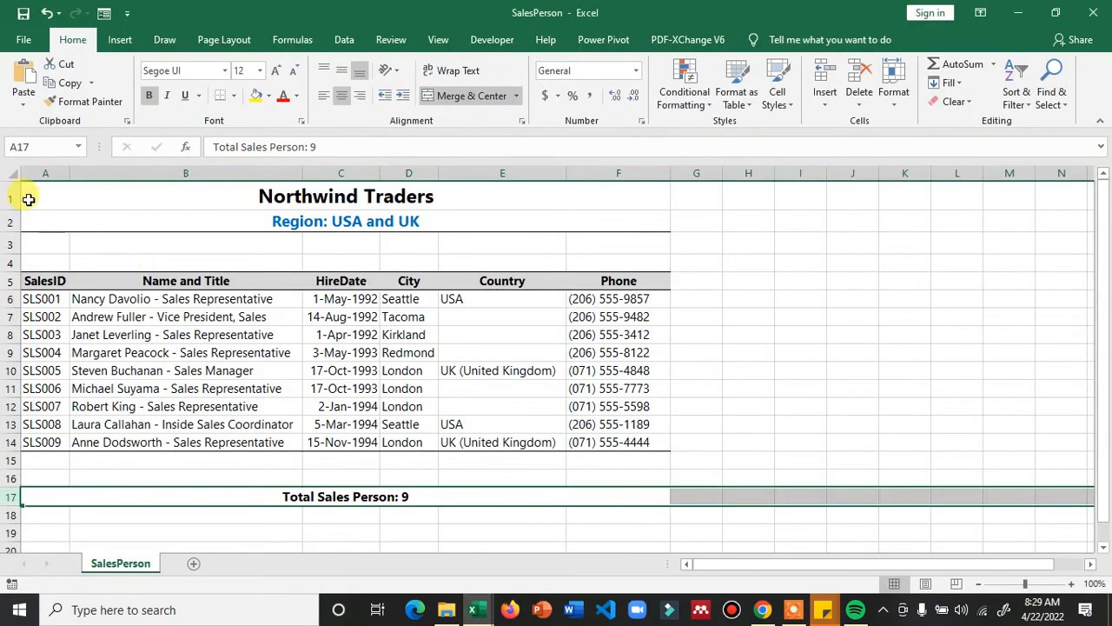
- Inspect the SalesPerson sheet's title rows 1 to 4, its SalesID header cell and rows 15 to 18 under the data
left_click_drag(7, 198, 6, 262)
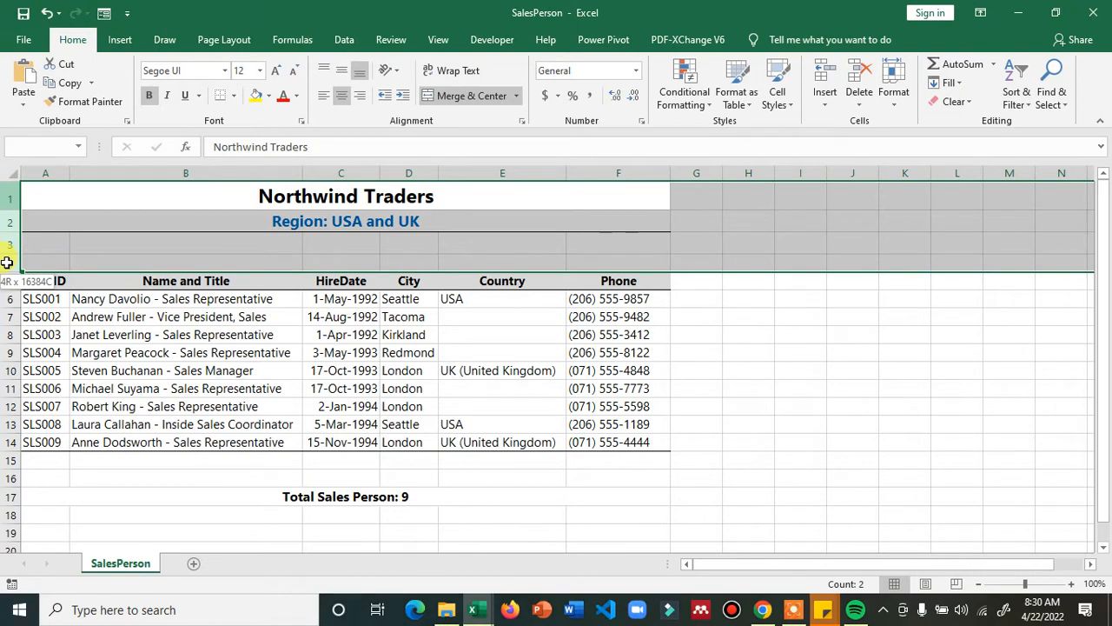
left_click(12, 460)
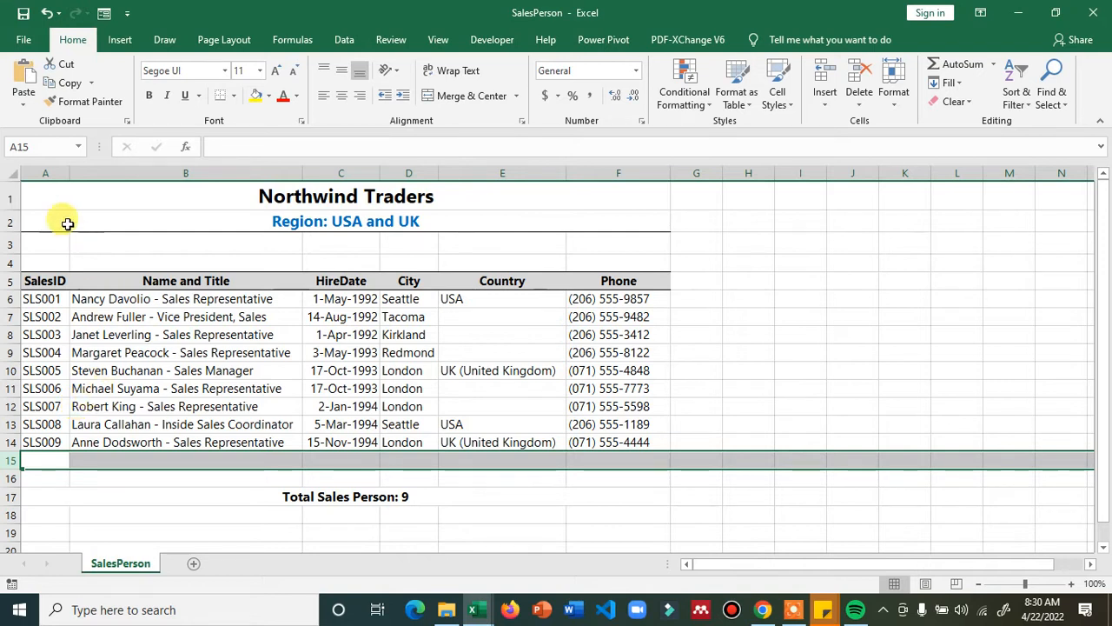
left_click(12, 188)
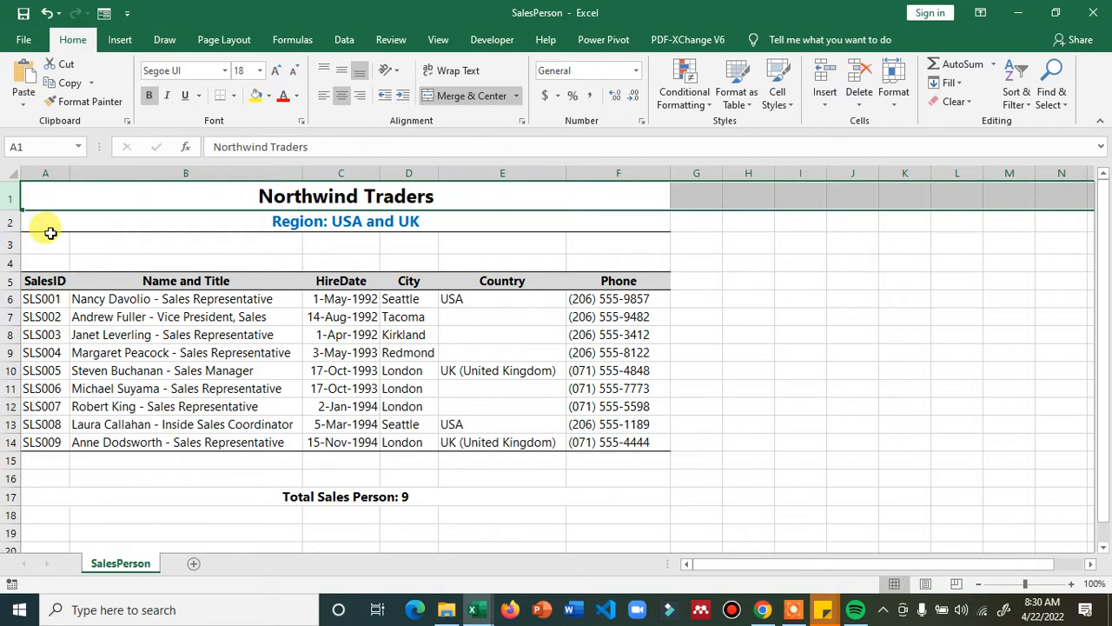
left_click_drag(12, 195, 10, 263)
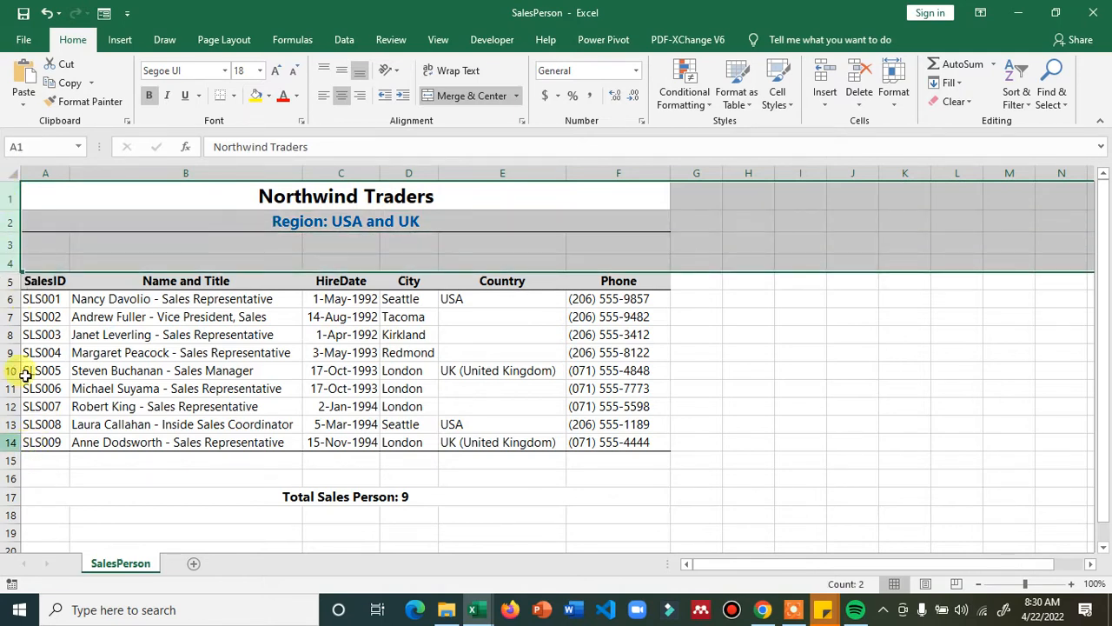
right_click(20, 223)
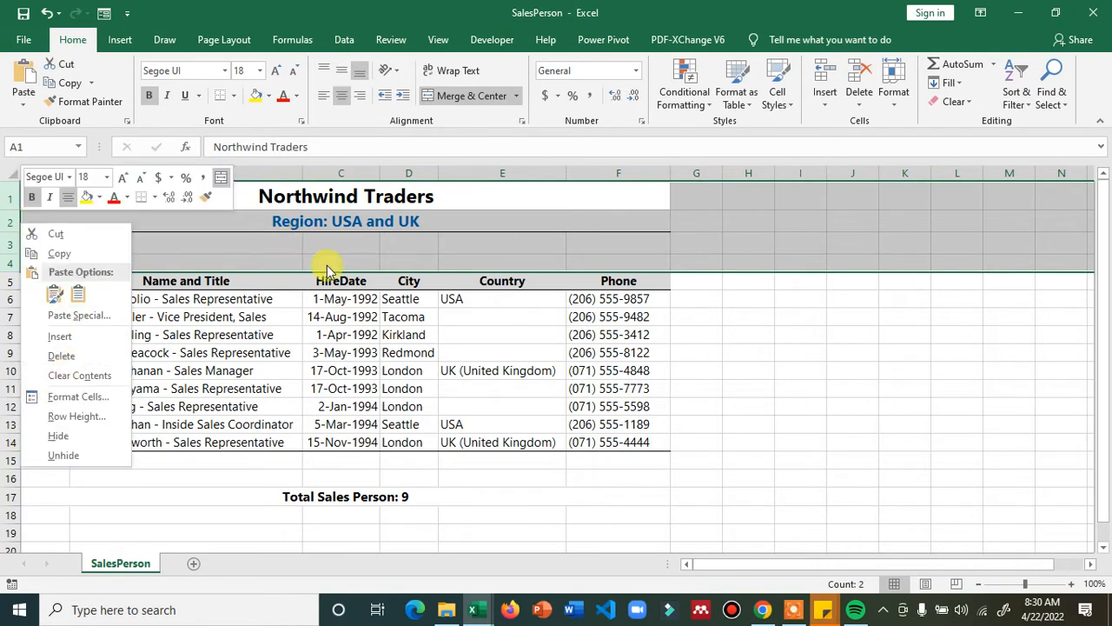
key("Escape")
left_click(28, 280)
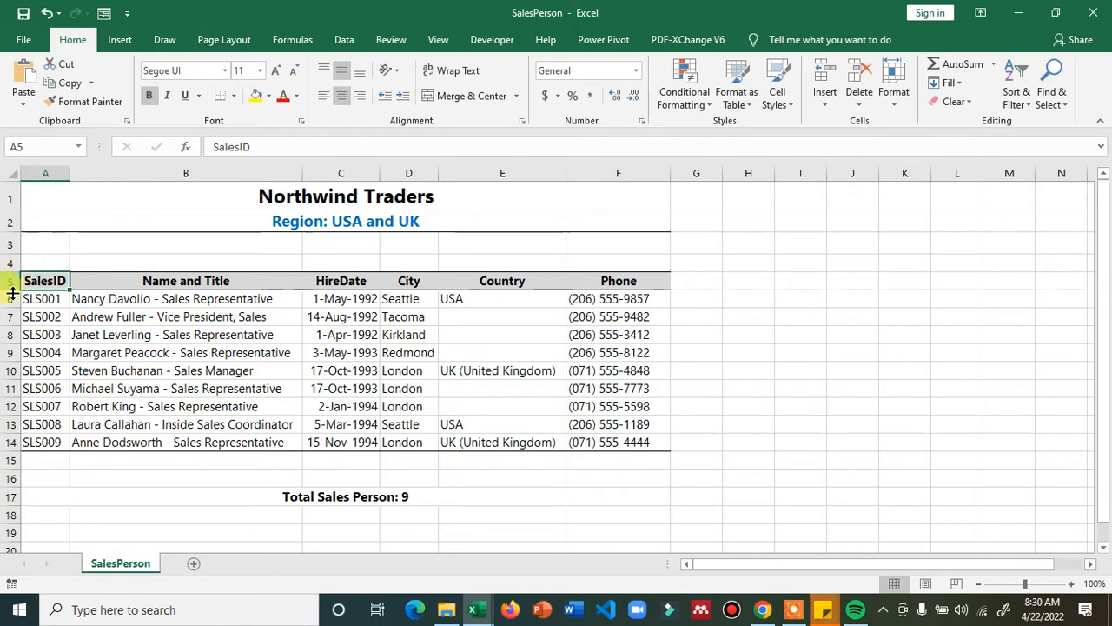
left_click_drag(10, 461, 10, 515)
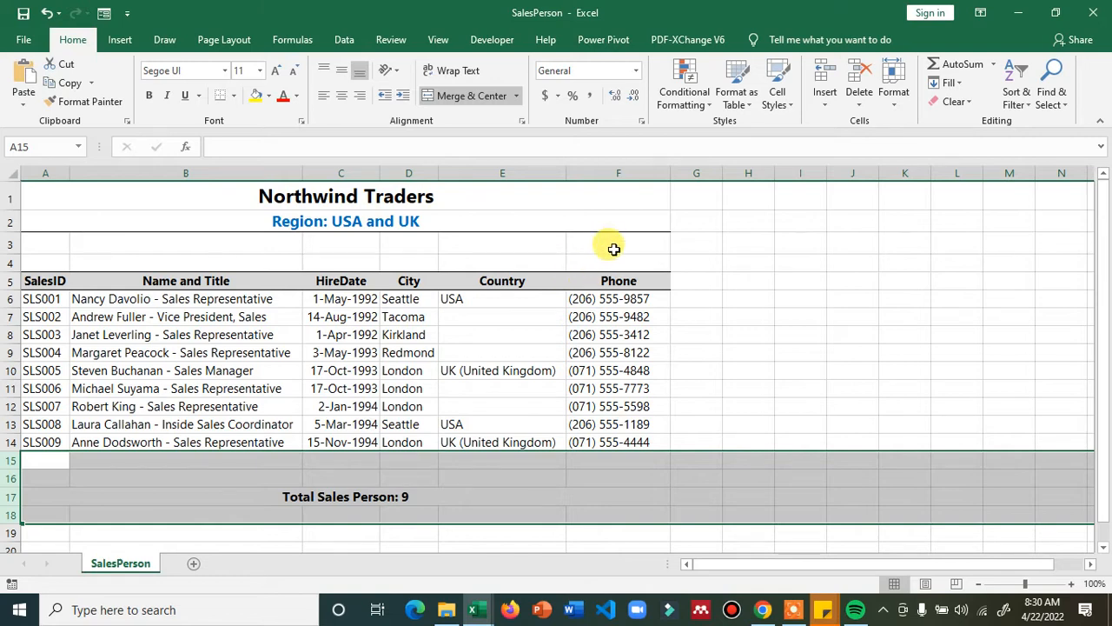
- Look at the Order table in the Power Pivot window again, then at the sales person table in the SalesPerson workbook
left_click(473, 608)
left_click(454, 551)
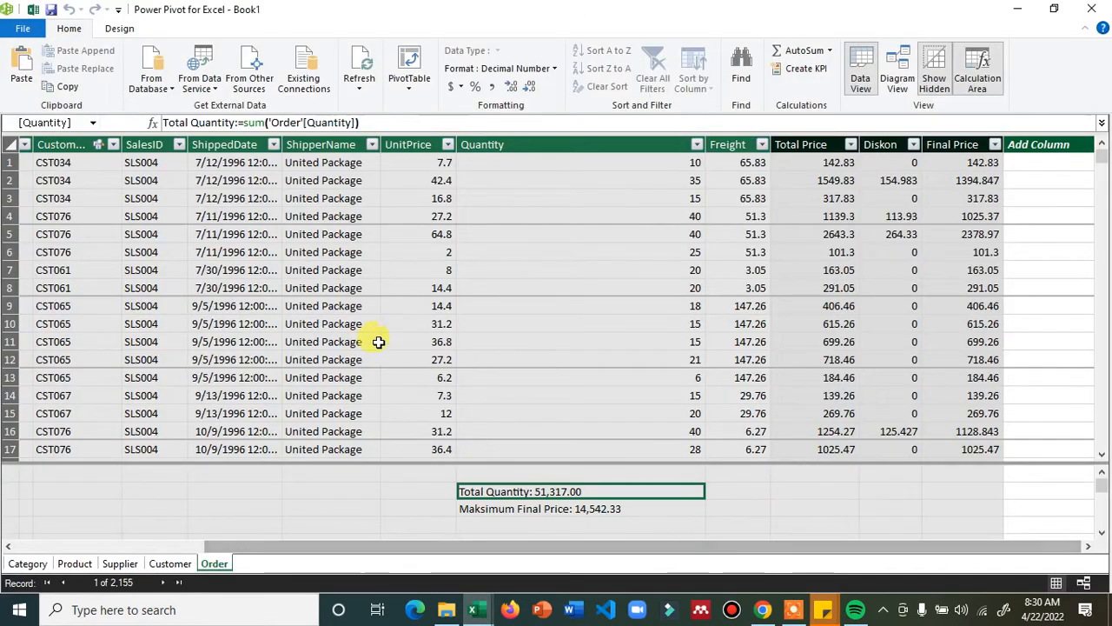
left_click(479, 613)
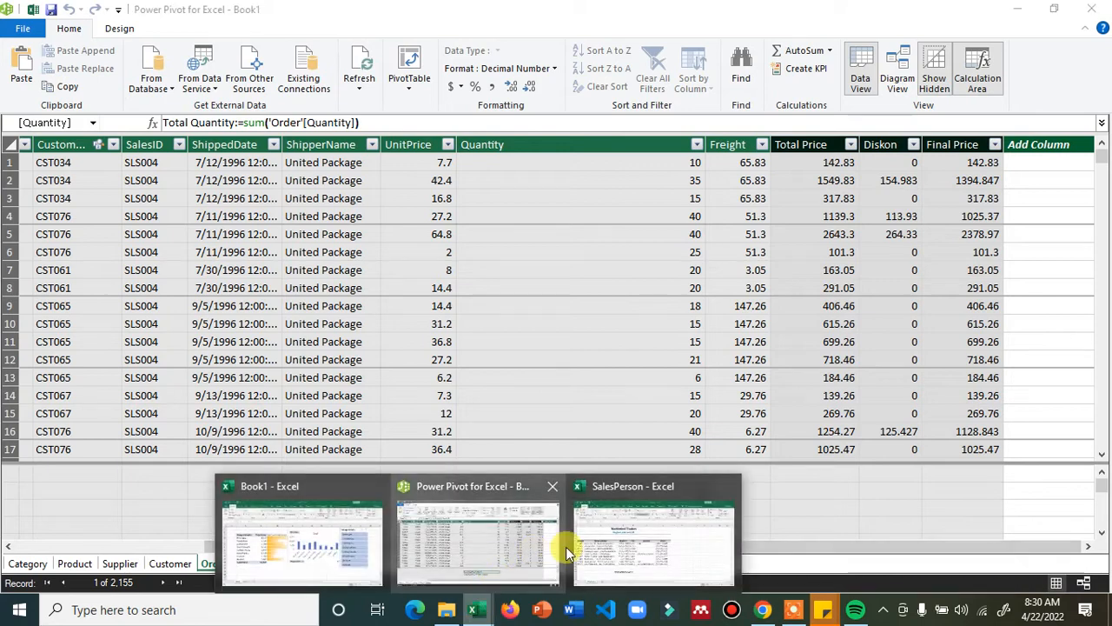
left_click(641, 541)
left_click(445, 300)
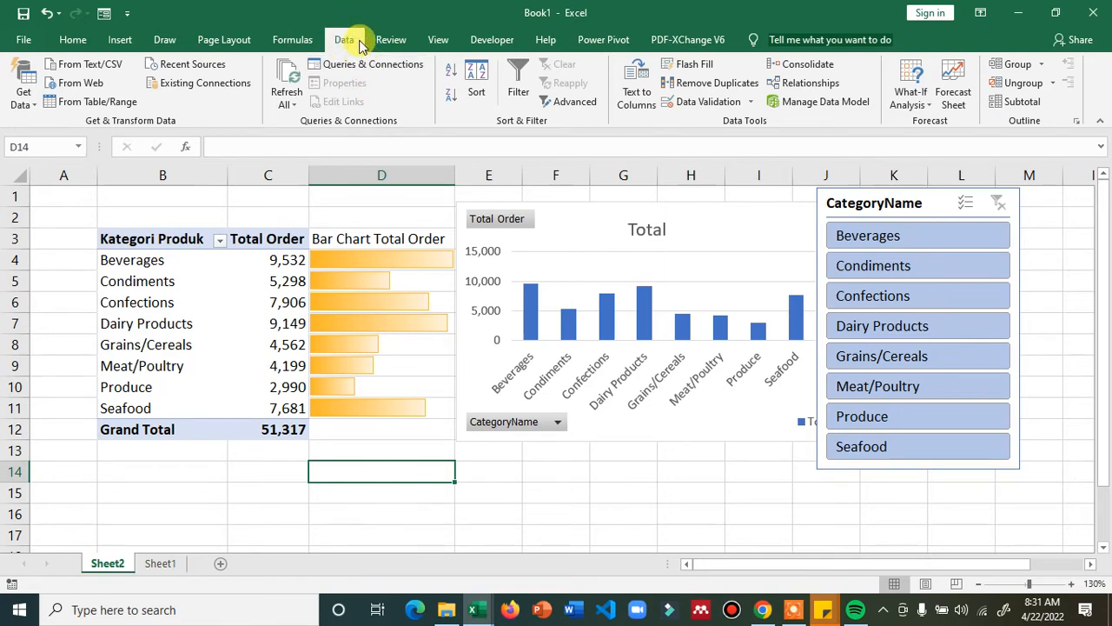
- Launch the Power Query Editor from Book1 and import the SalesPerson sheet of the SalesPerson workbook as a new query
left_click(35, 111)
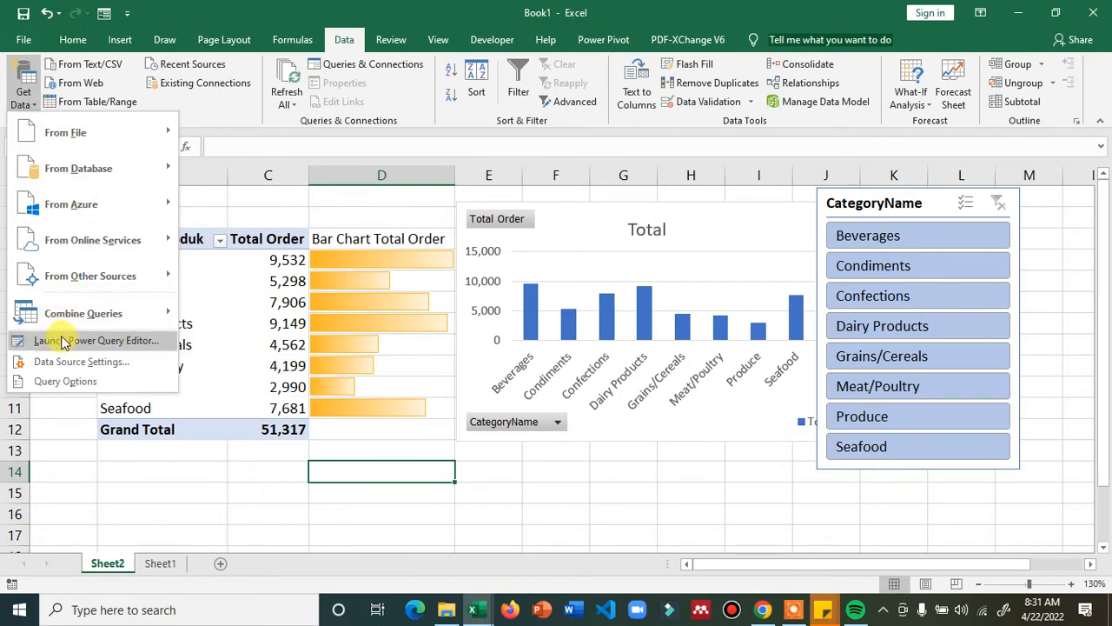
left_click(102, 343)
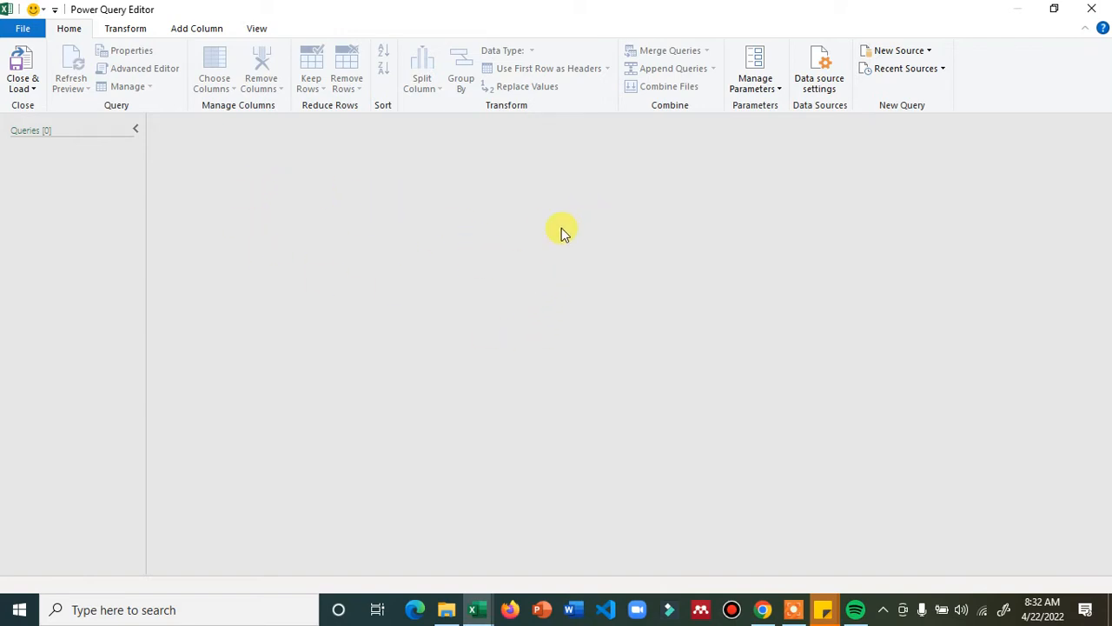
left_click(931, 53)
mouse_move(897, 69)
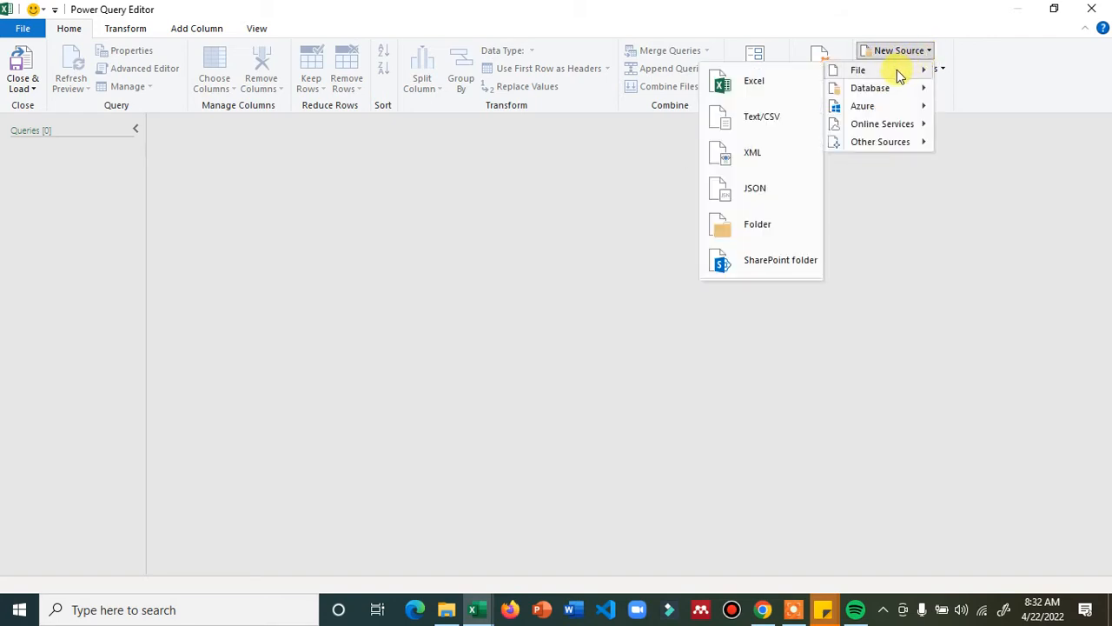
left_click(752, 82)
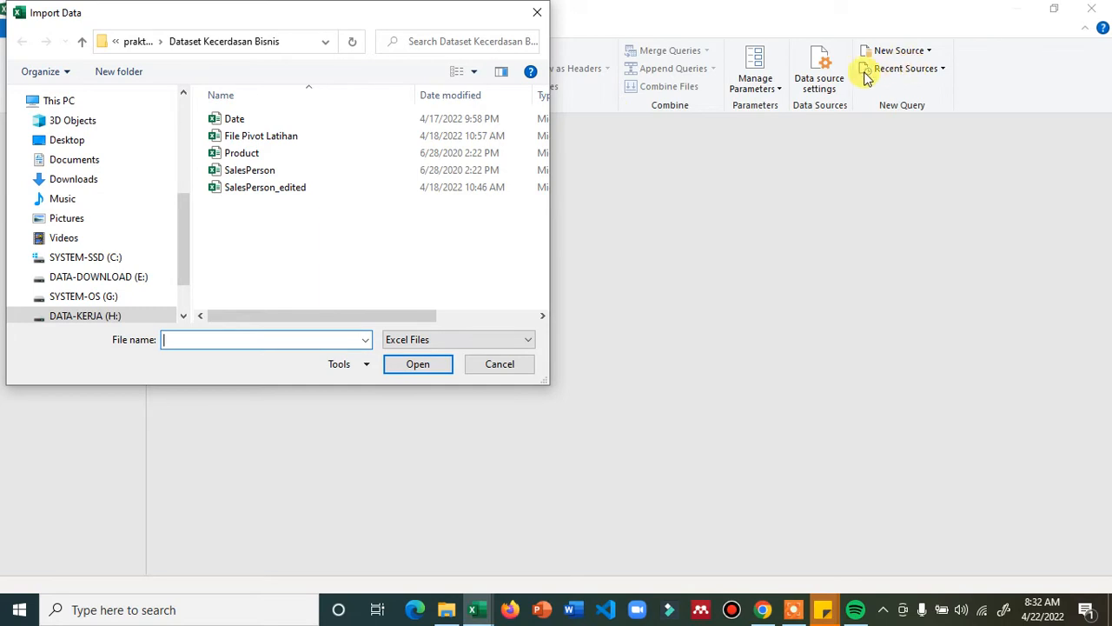
left_click(250, 170)
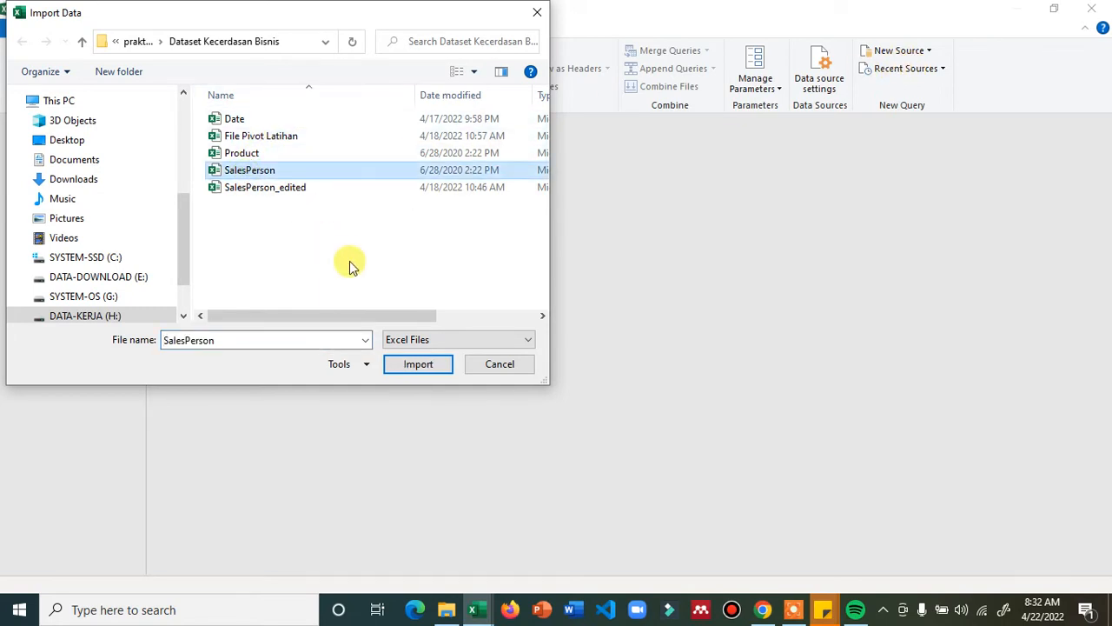
left_click(398, 361)
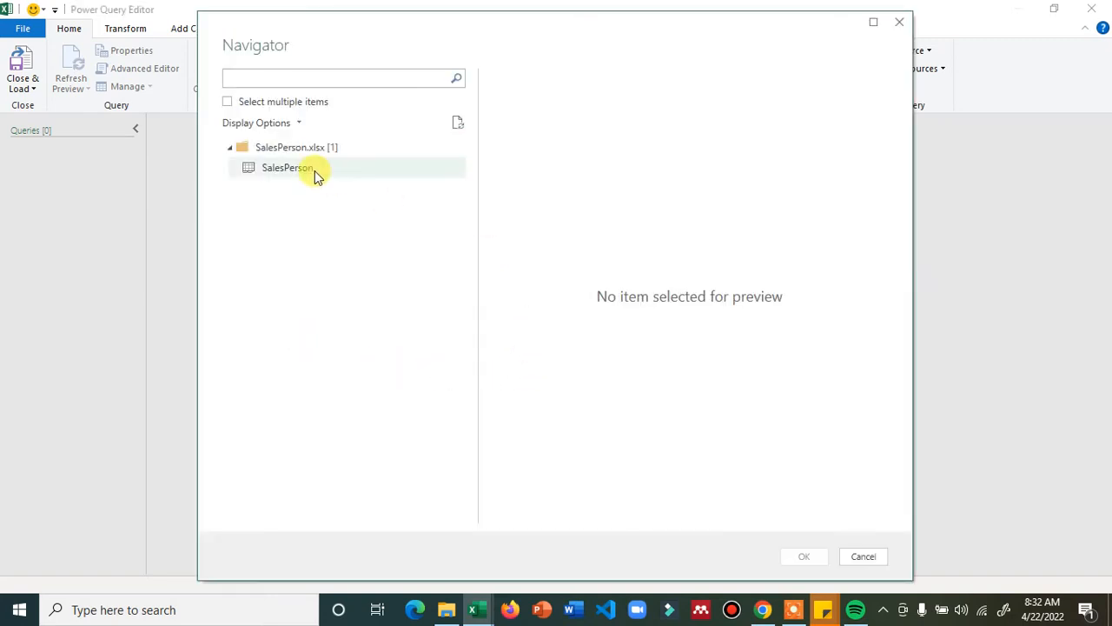
left_click(286, 169)
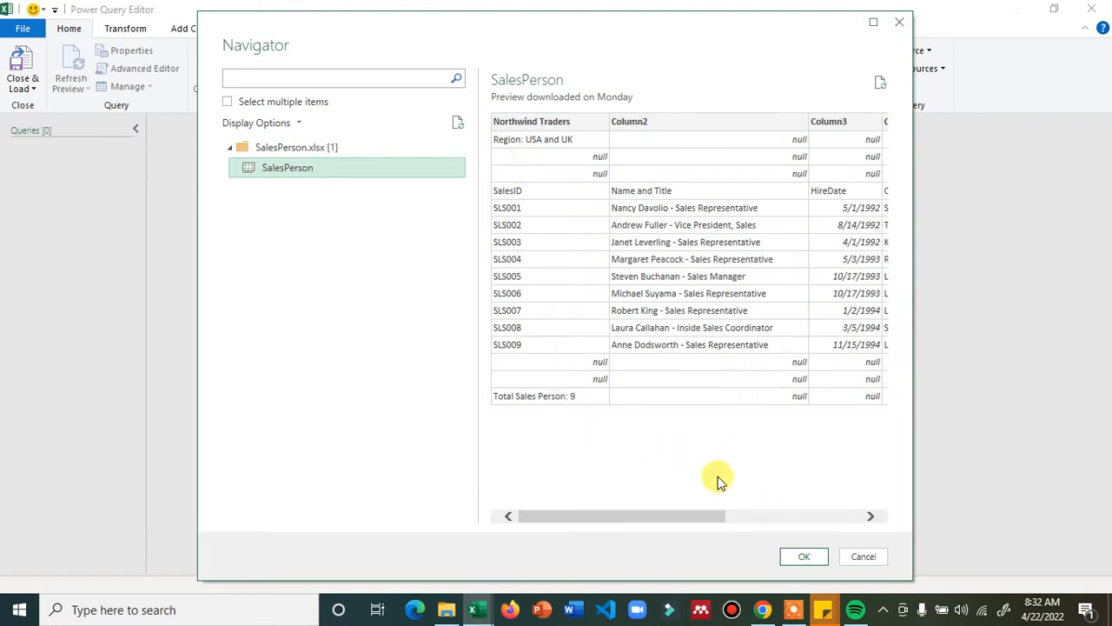
left_click(794, 553)
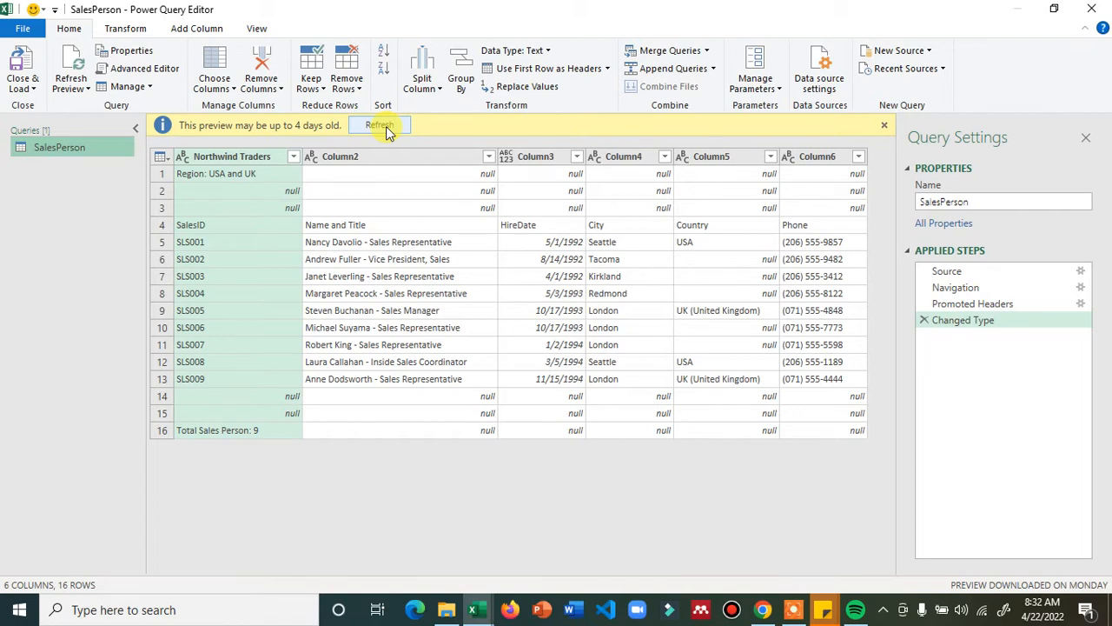
left_click(883, 124)
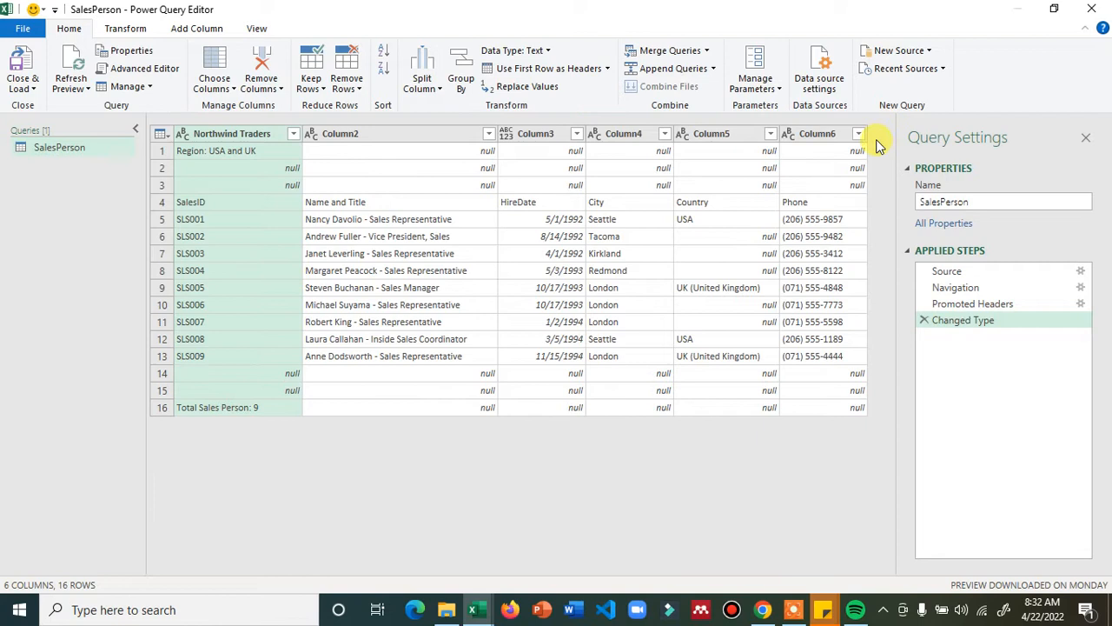
- Inspect rows 1 to 3 above the SalesID header row in the SalesPerson query preview
left_click(166, 152)
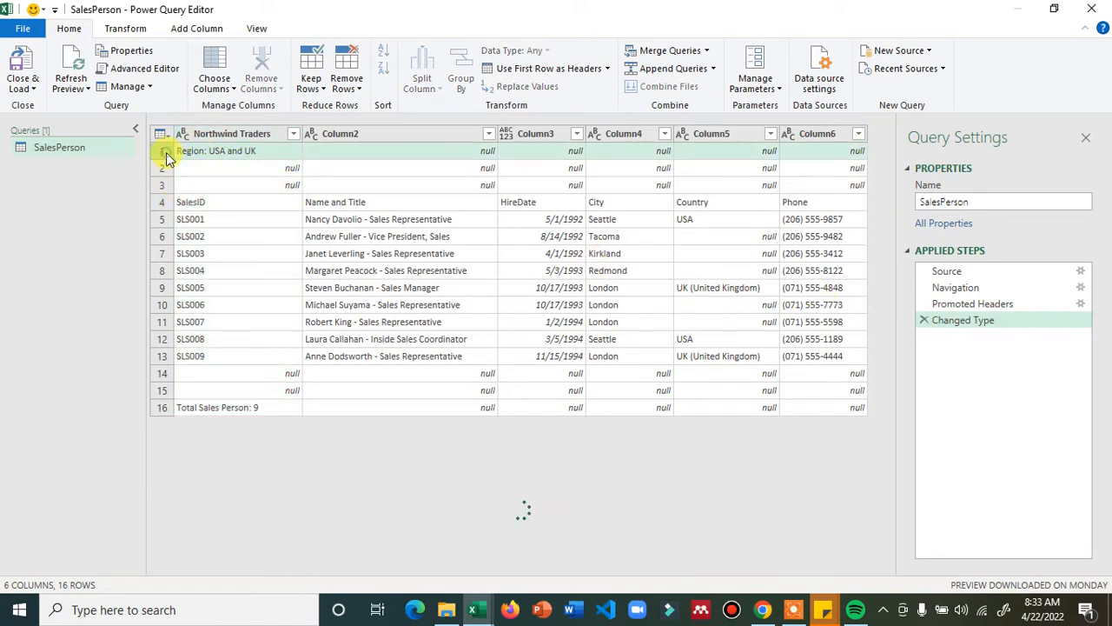
key("Down")
key("Down")
left_click(163, 158)
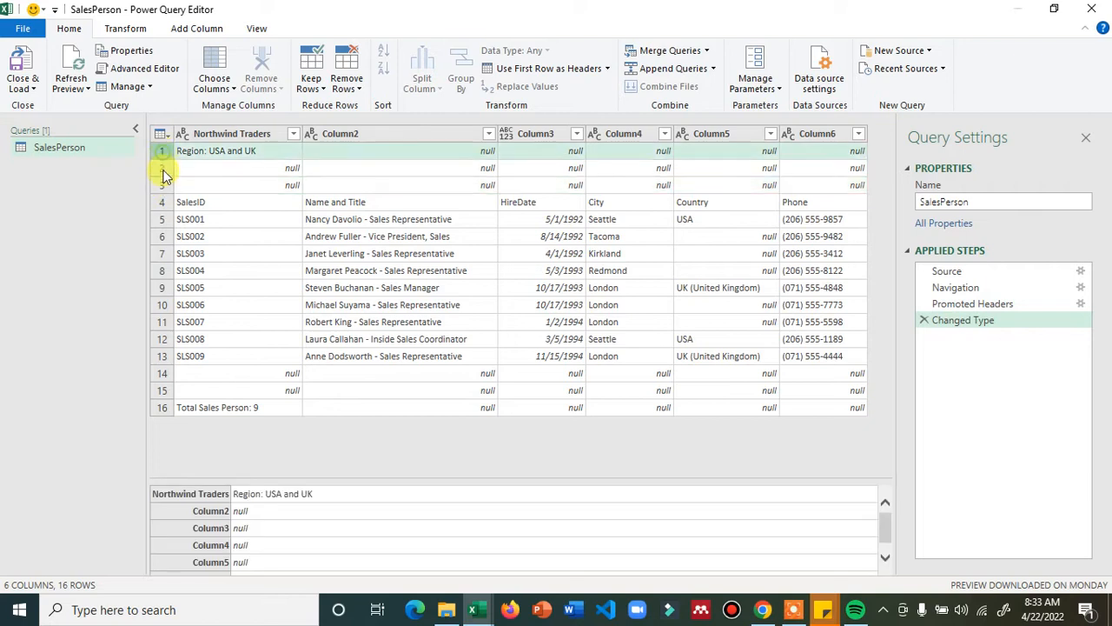
left_click(164, 187)
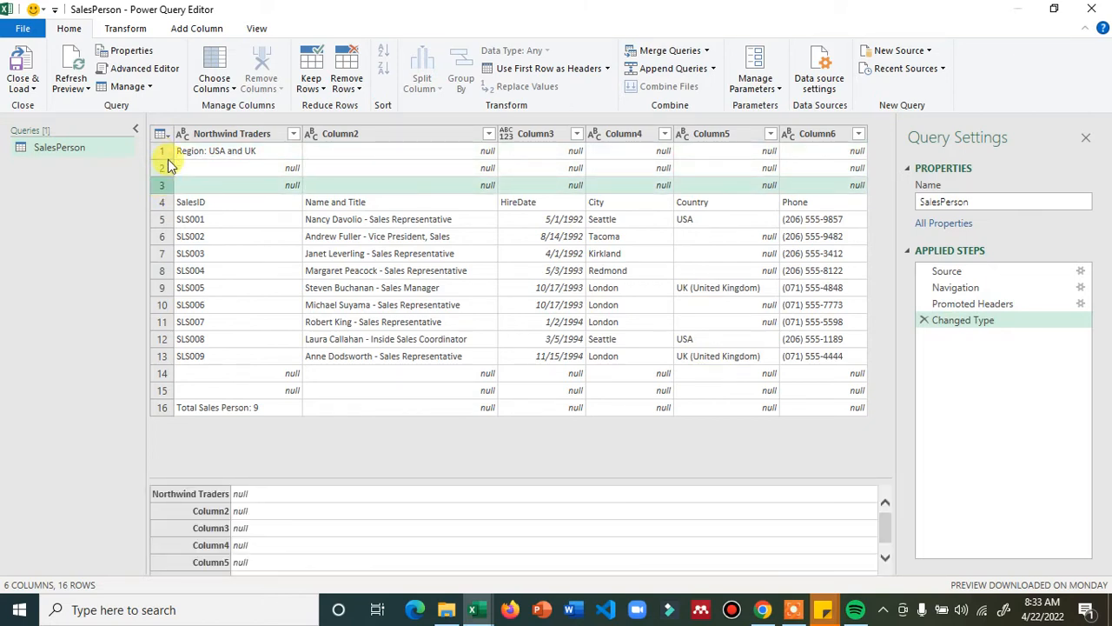
left_click(165, 151)
left_click(169, 168)
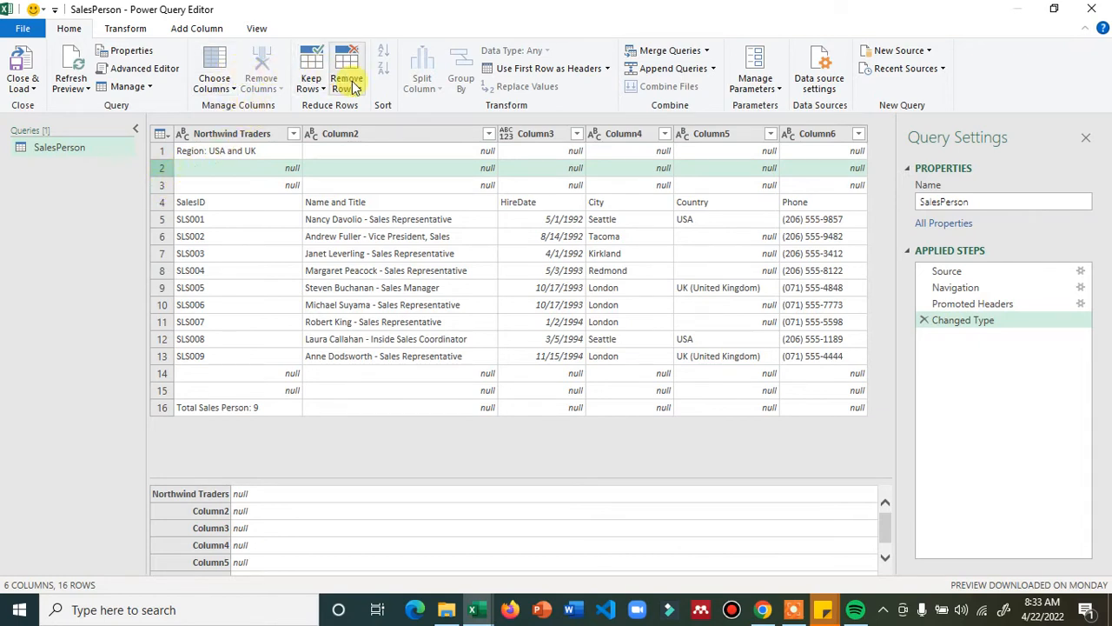
- Remove the top 3 rows above the SalesID header row from the SalesPerson query
left_click(362, 86)
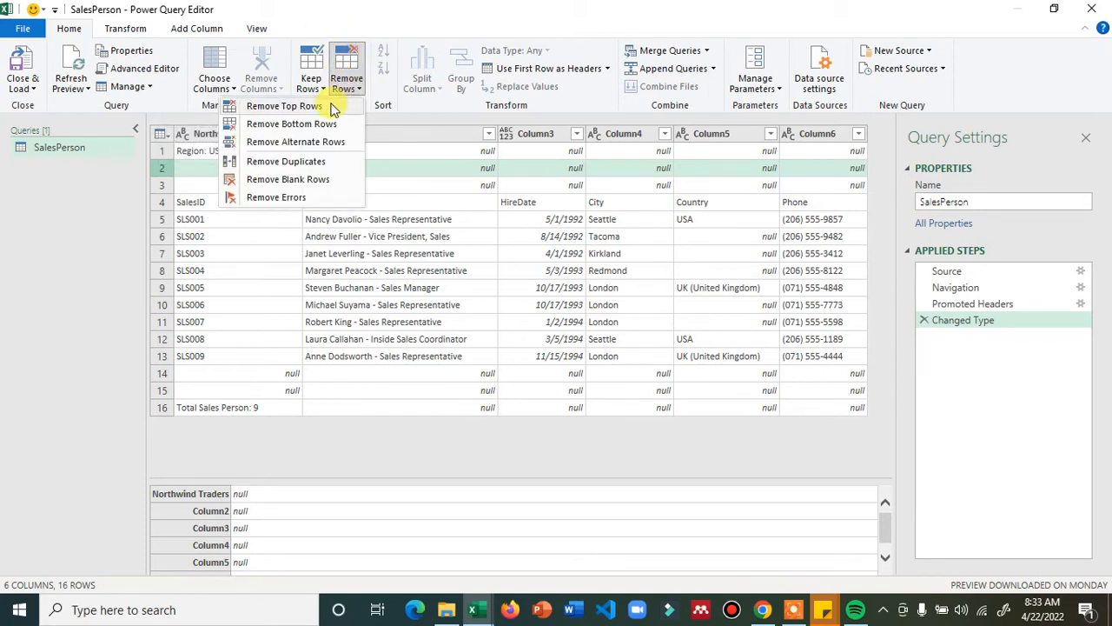
left_click(287, 105)
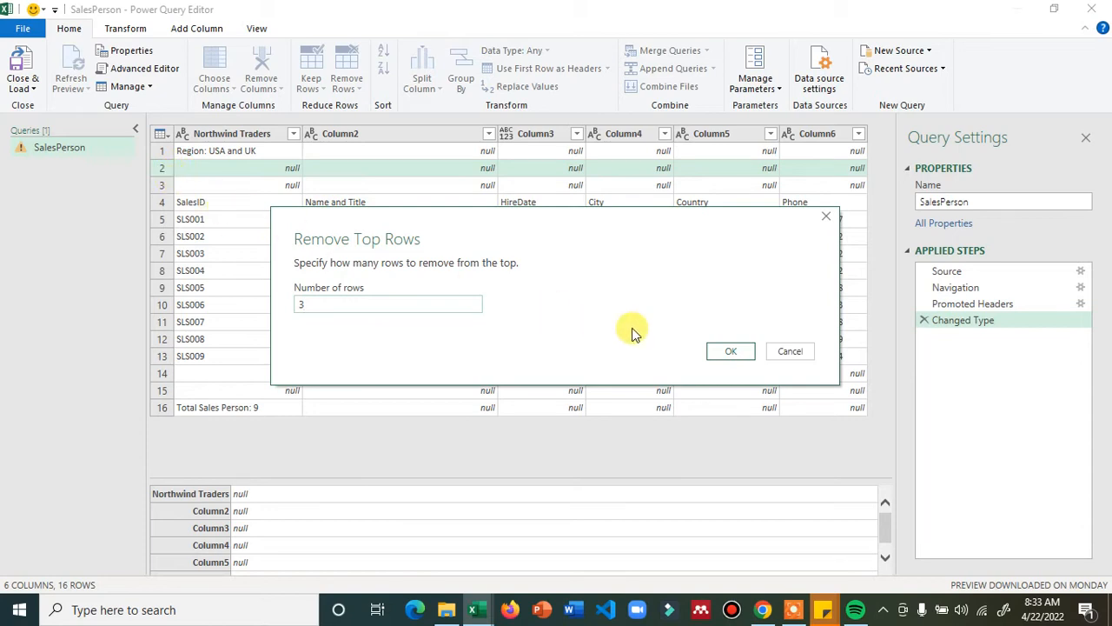
left_click(723, 352)
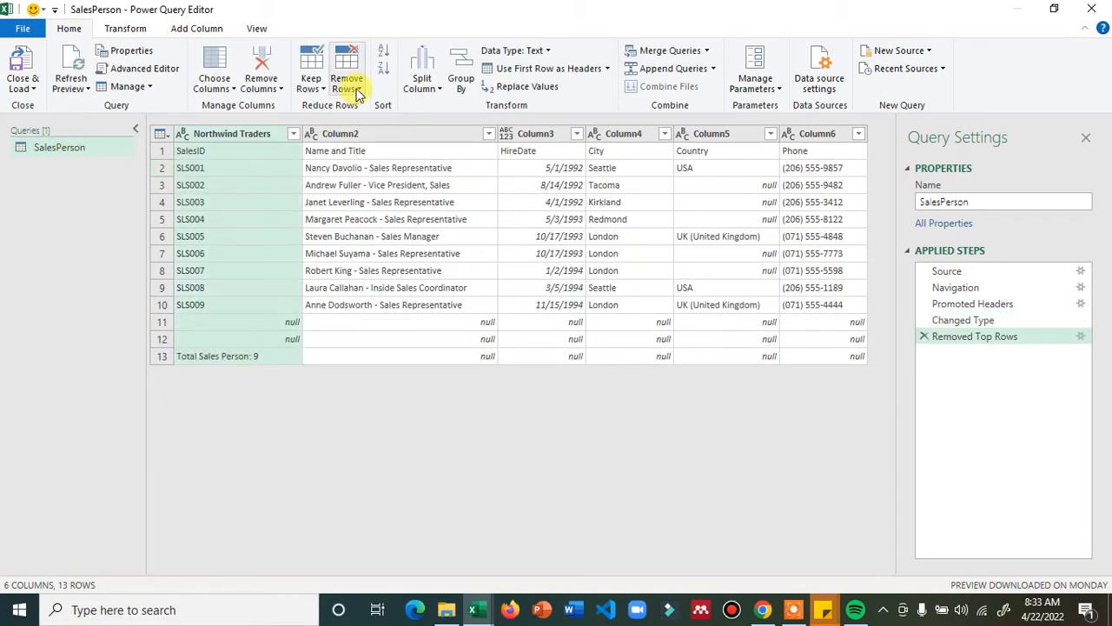
- Remove the bottom 3 rows, including the Total Sales Person row, from the SalesPerson query
left_click(356, 91)
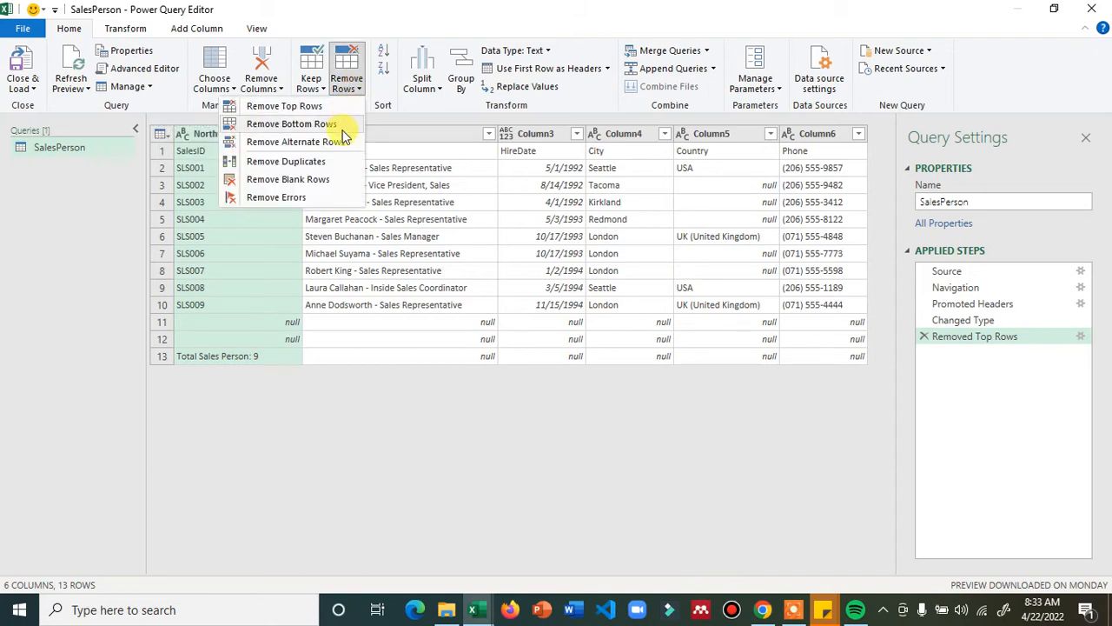
left_click(343, 126)
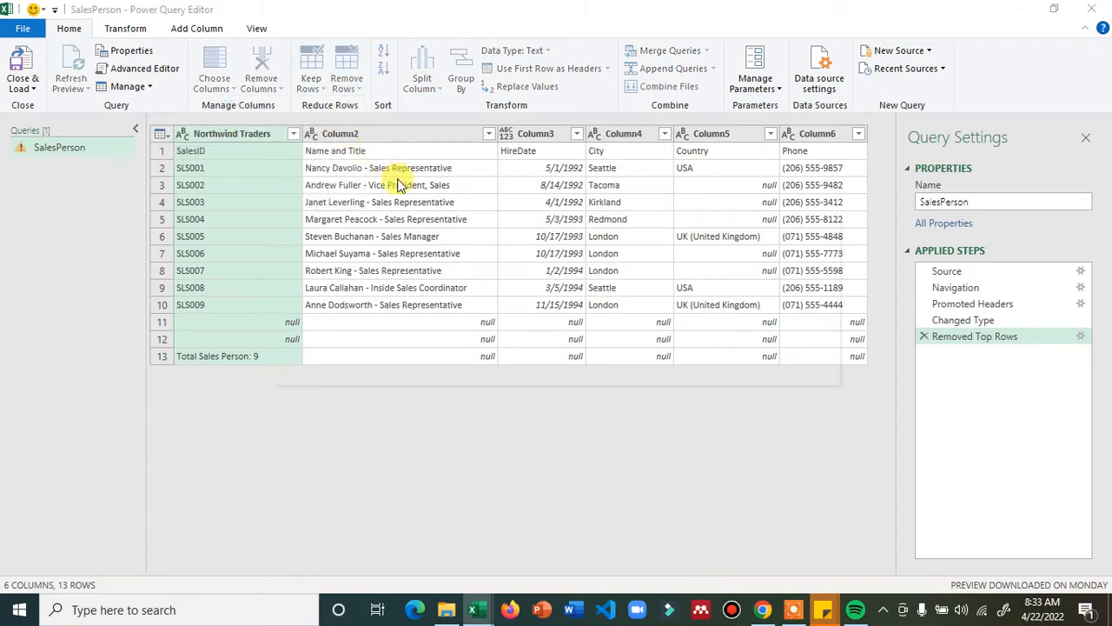
left_click(378, 301)
type("3")
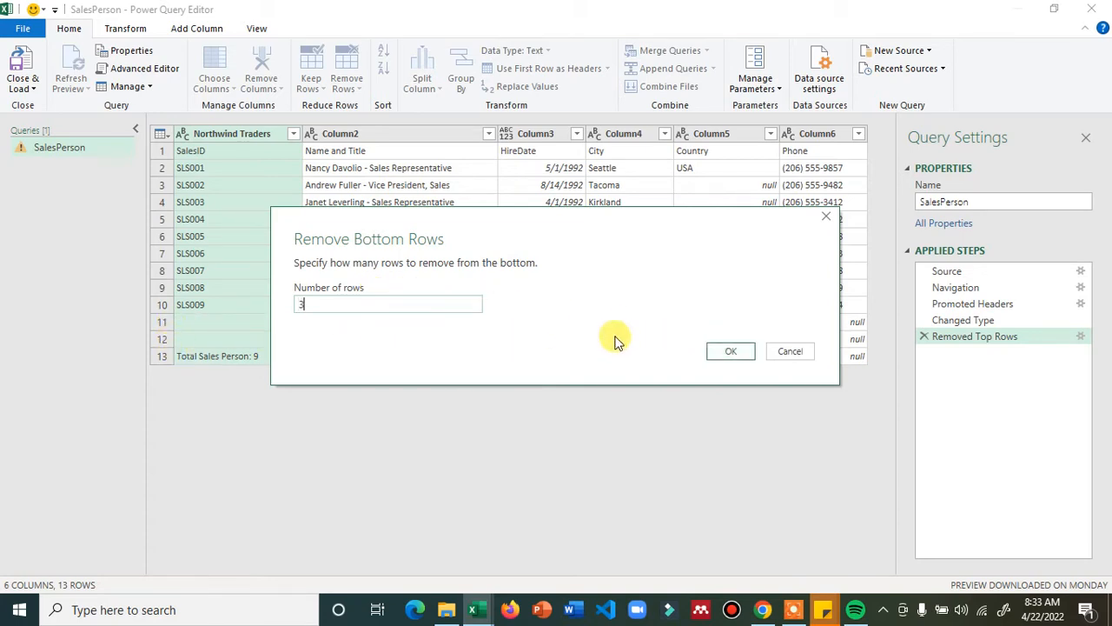
left_click(732, 353)
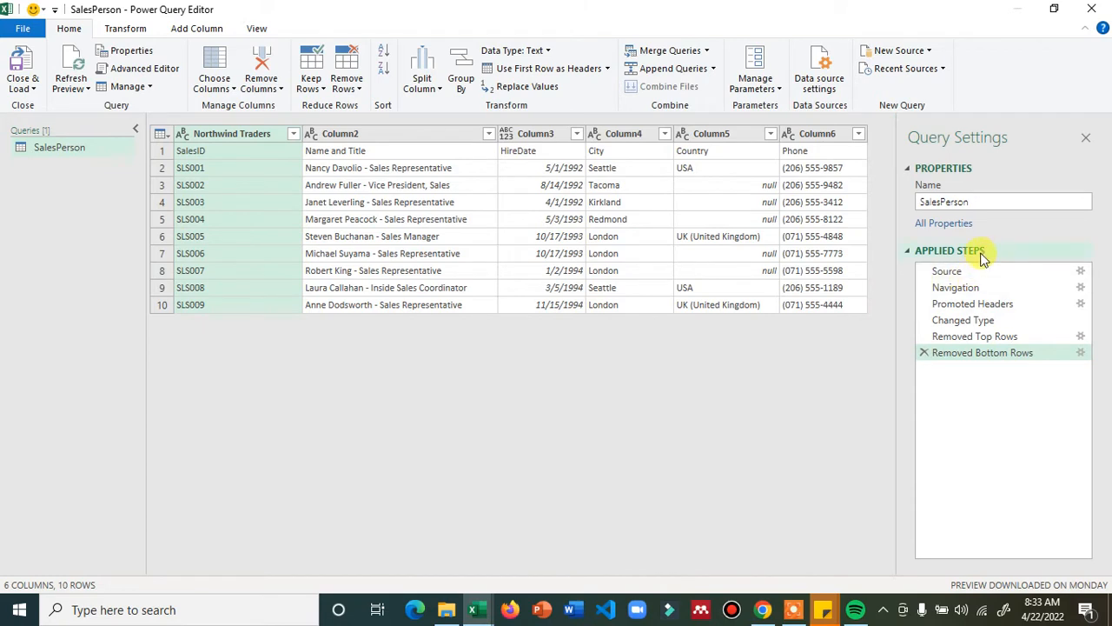
- Delete the Removed Bottom Rows and Removed Top Rows entries from the query's applied steps
left_click(926, 352)
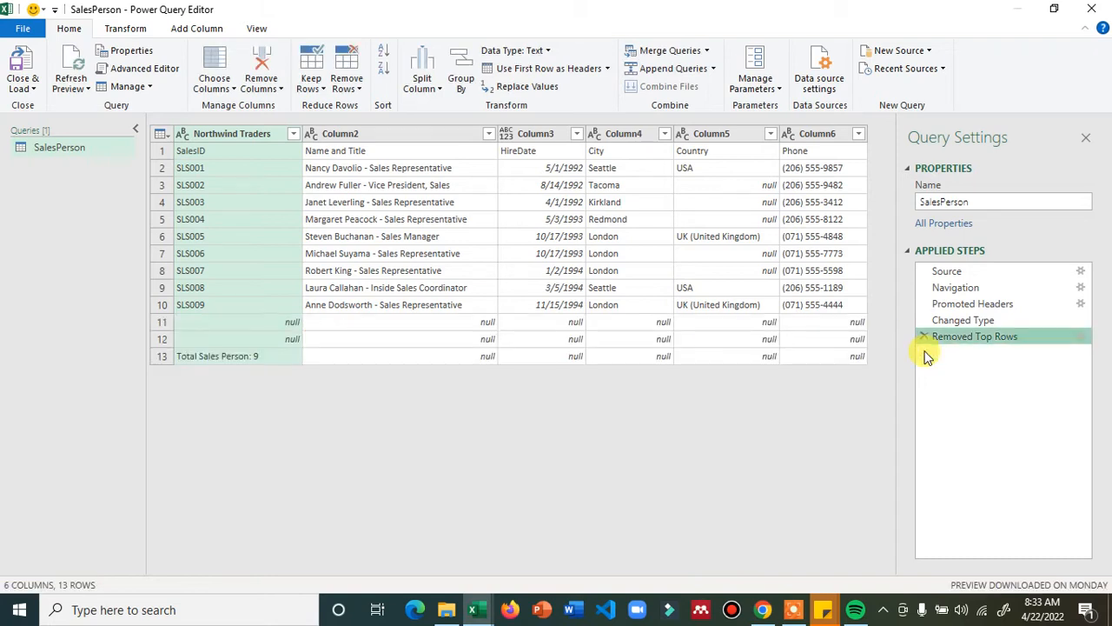
left_click(922, 337)
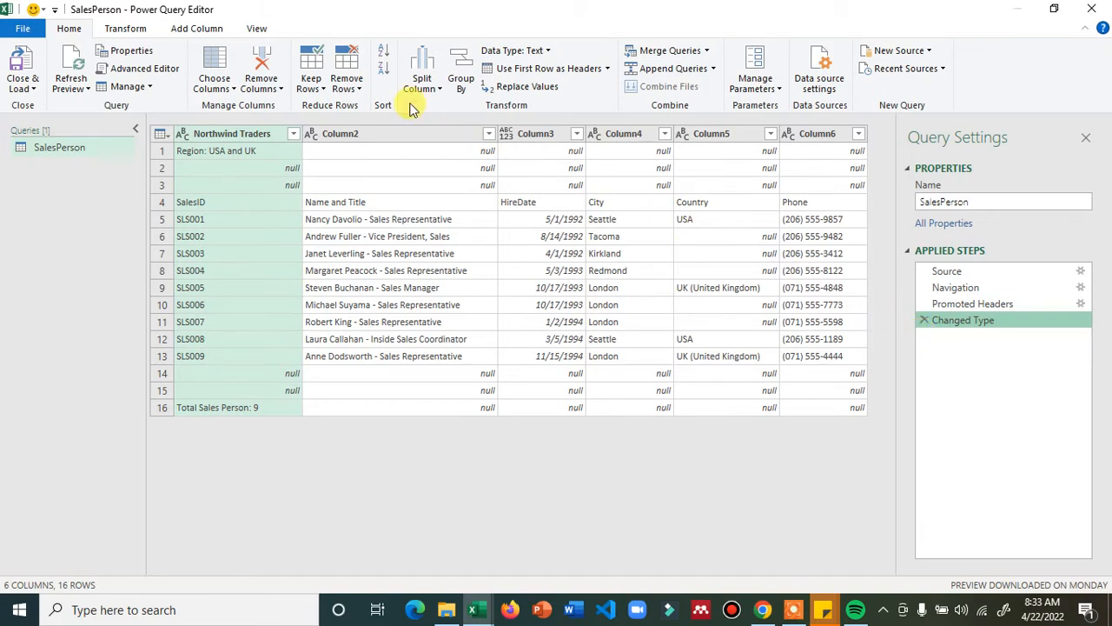
- Remove the top 3 rows of the SalesPerson query so that it starts with the SalesID header row
left_click(347, 83)
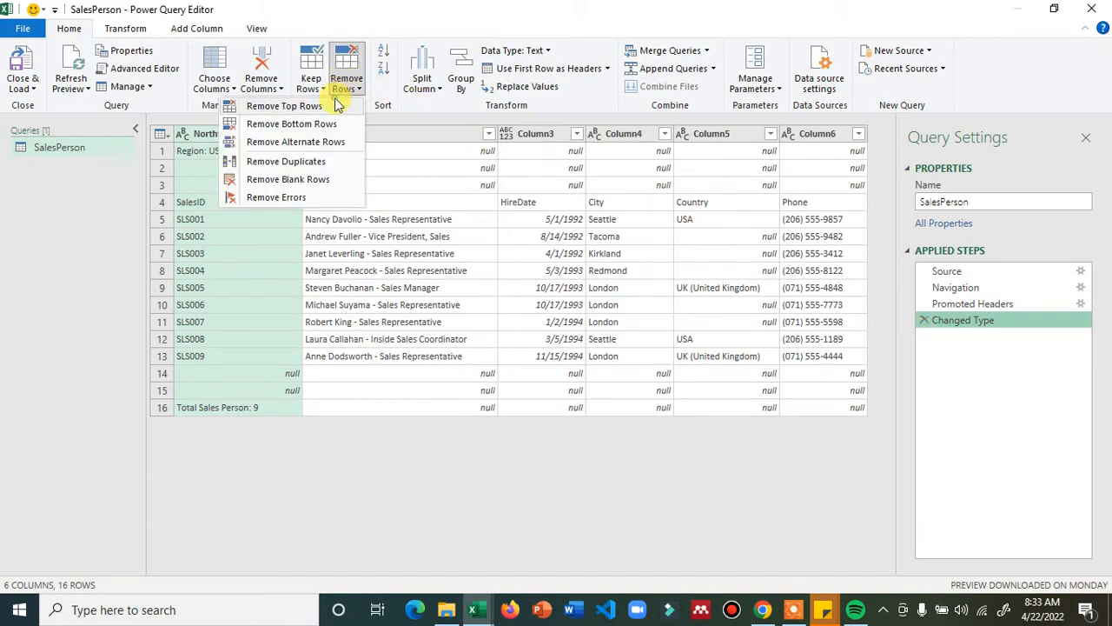
left_click(337, 105)
type("3")
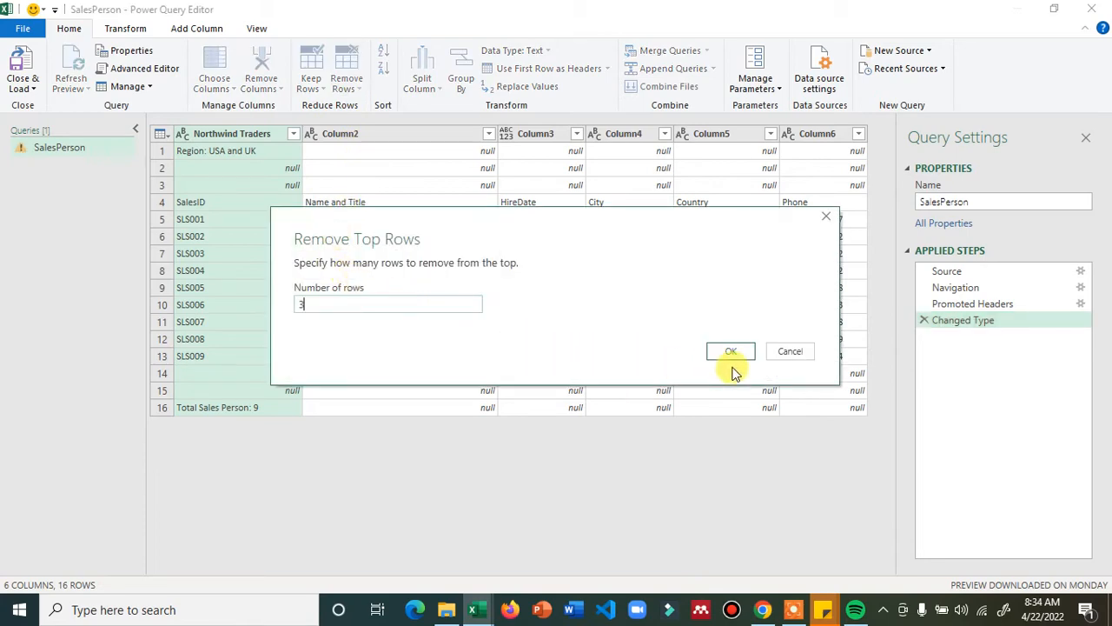
left_click(732, 351)
left_click(350, 83)
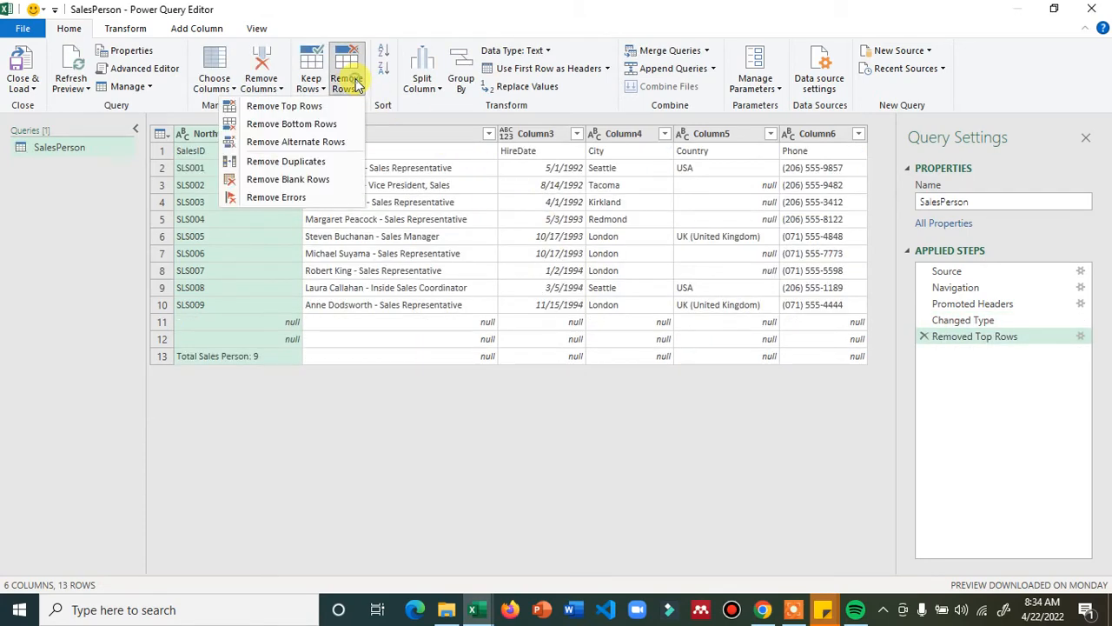
left_click(277, 198)
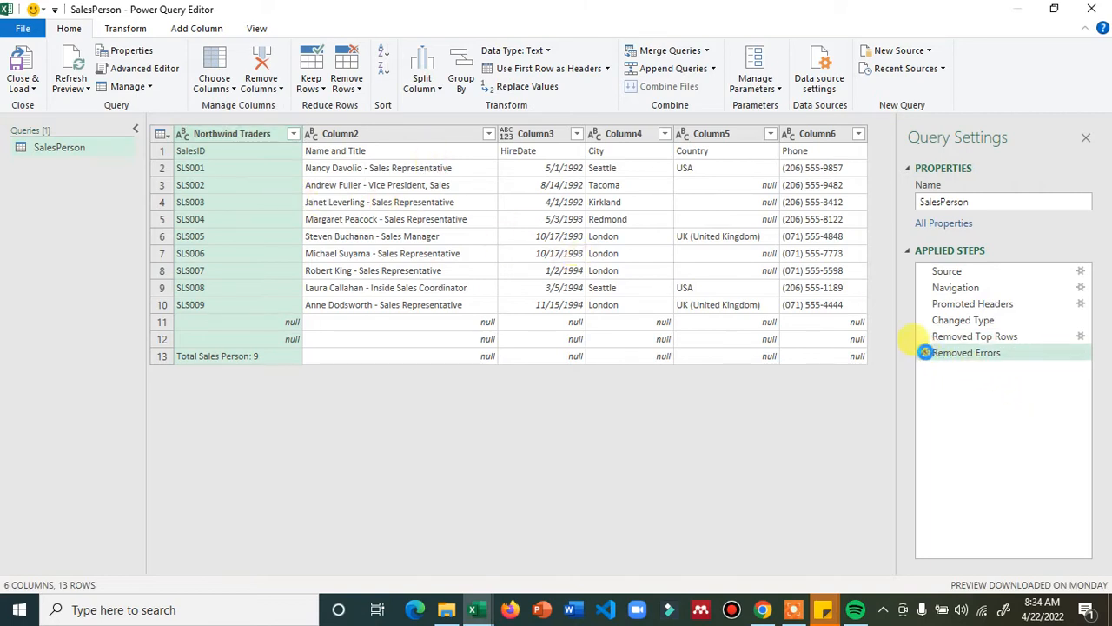
left_click(924, 352)
- Remove the bottom 3 rows of the SalesPerson query, below the SLS009 record
left_click(346, 82)
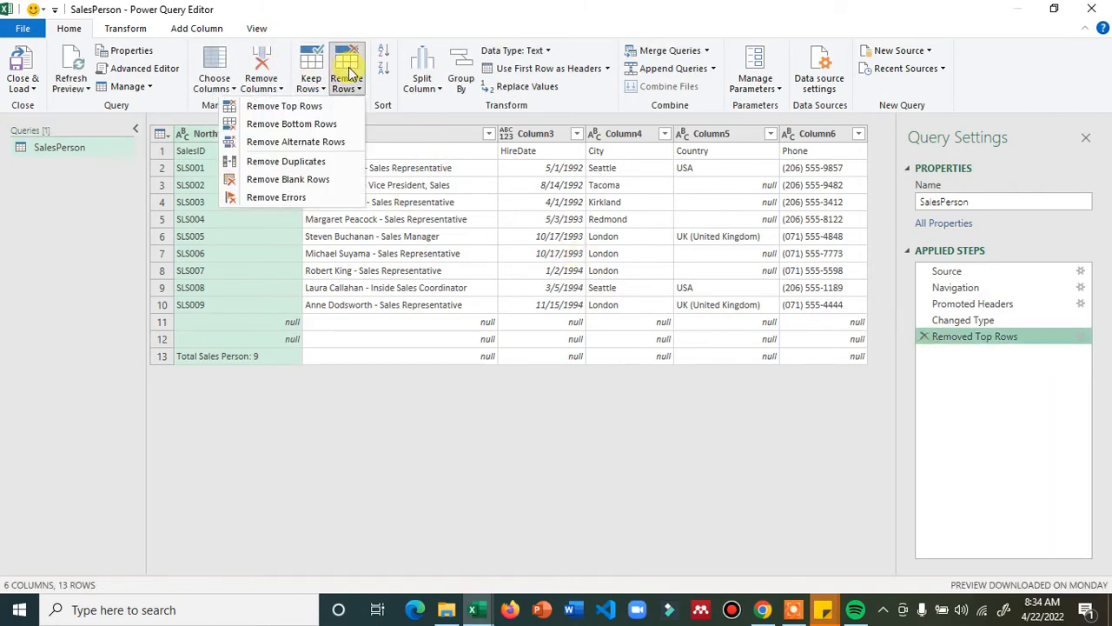
left_click(328, 120)
type("3")
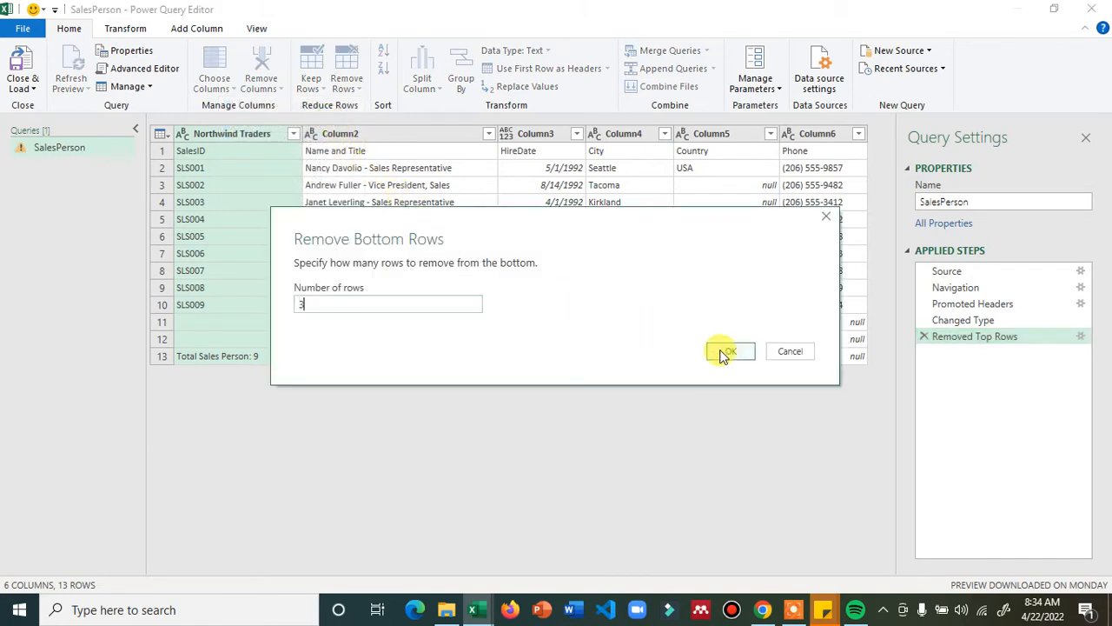
left_click(738, 352)
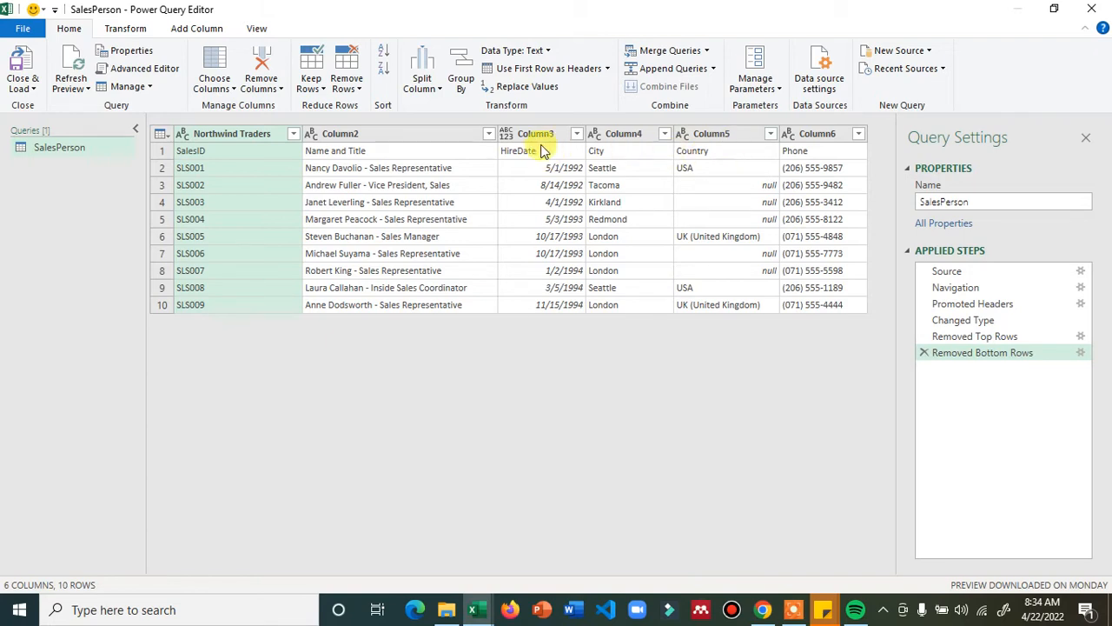
left_click(374, 135)
double_click(374, 132)
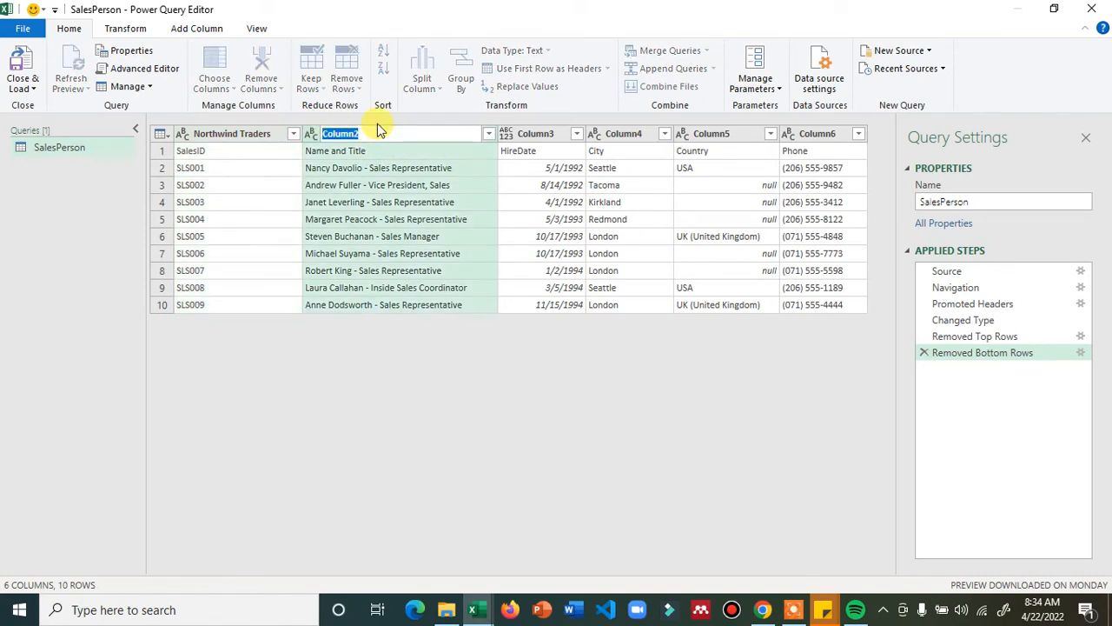
key("Escape")
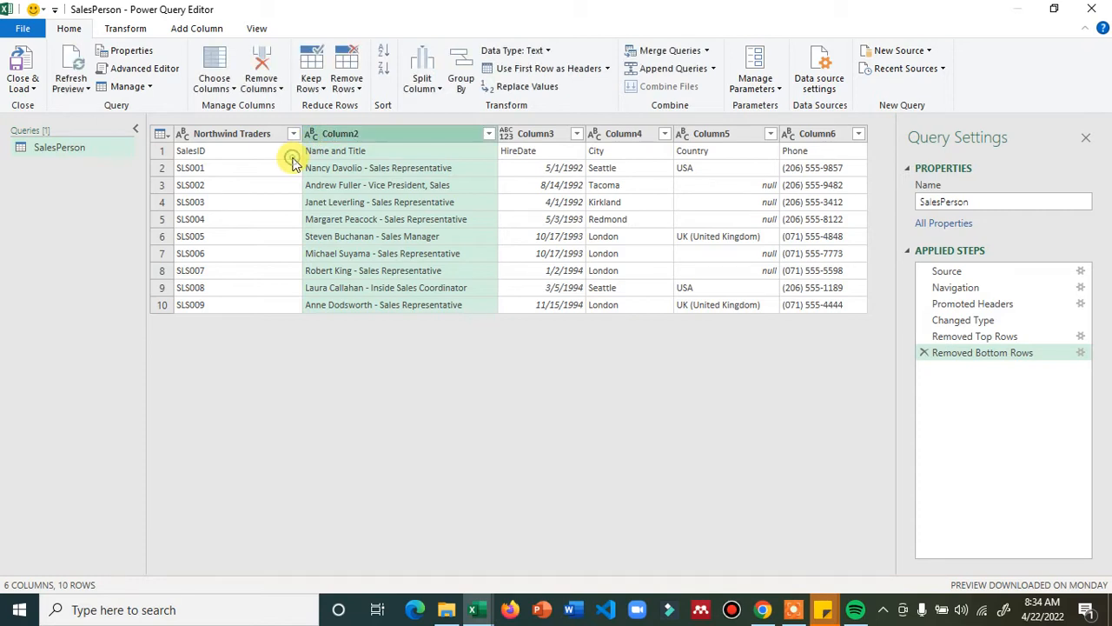
- Promote the first row of the SalesPerson query, starting with SalesID, to column headers
left_click(271, 151)
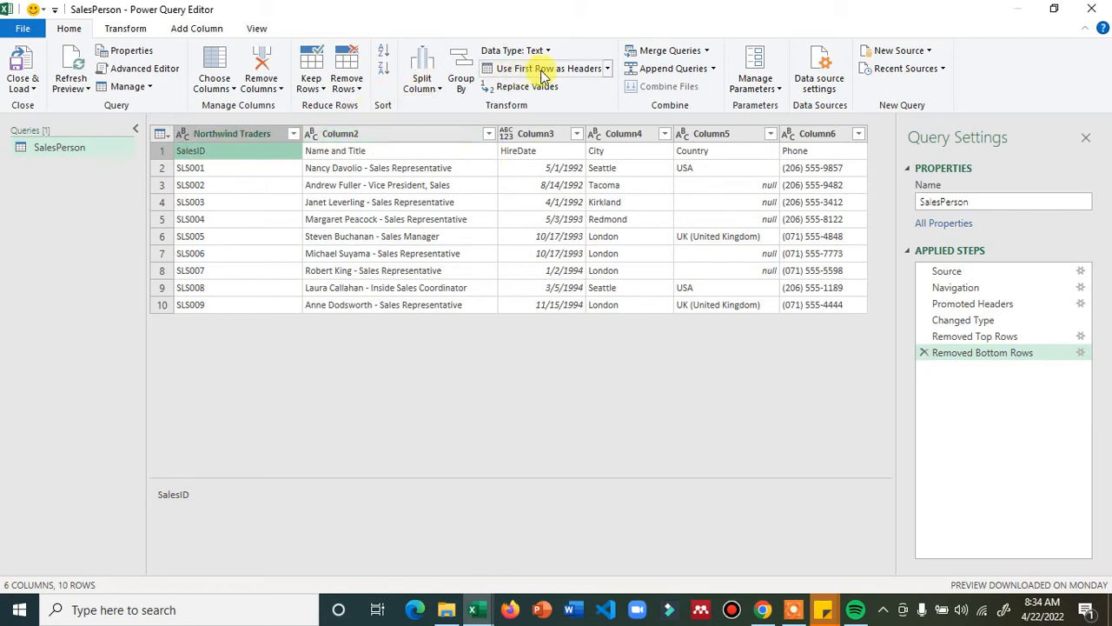
left_click(594, 71)
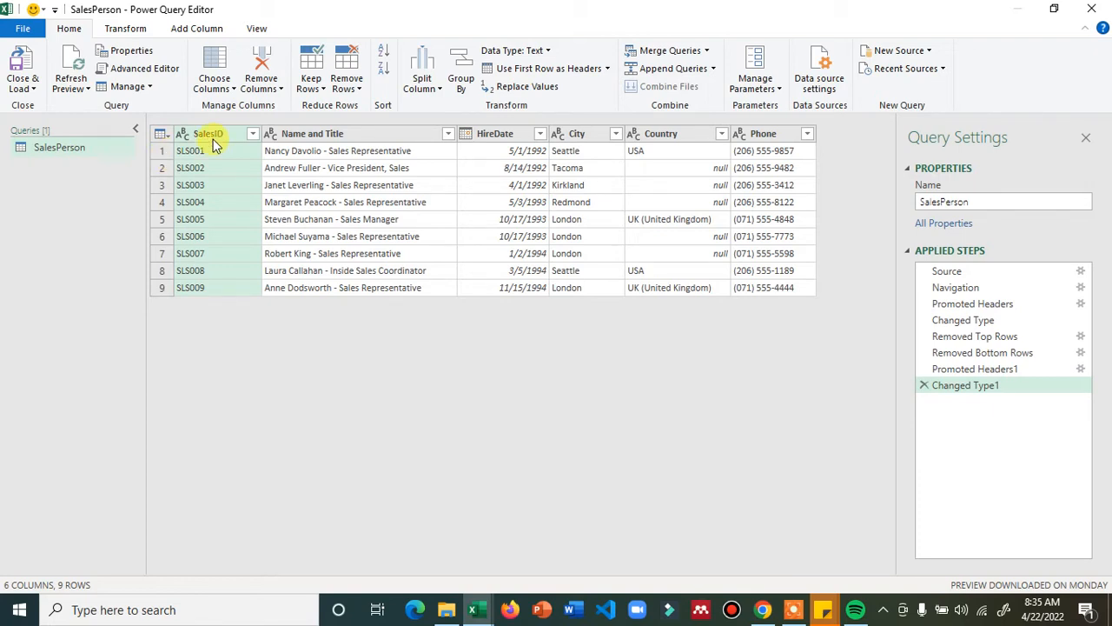
- Split the Name and Title column by the custom delimiter "-" at each occurrence of the delimiter
left_click(331, 134)
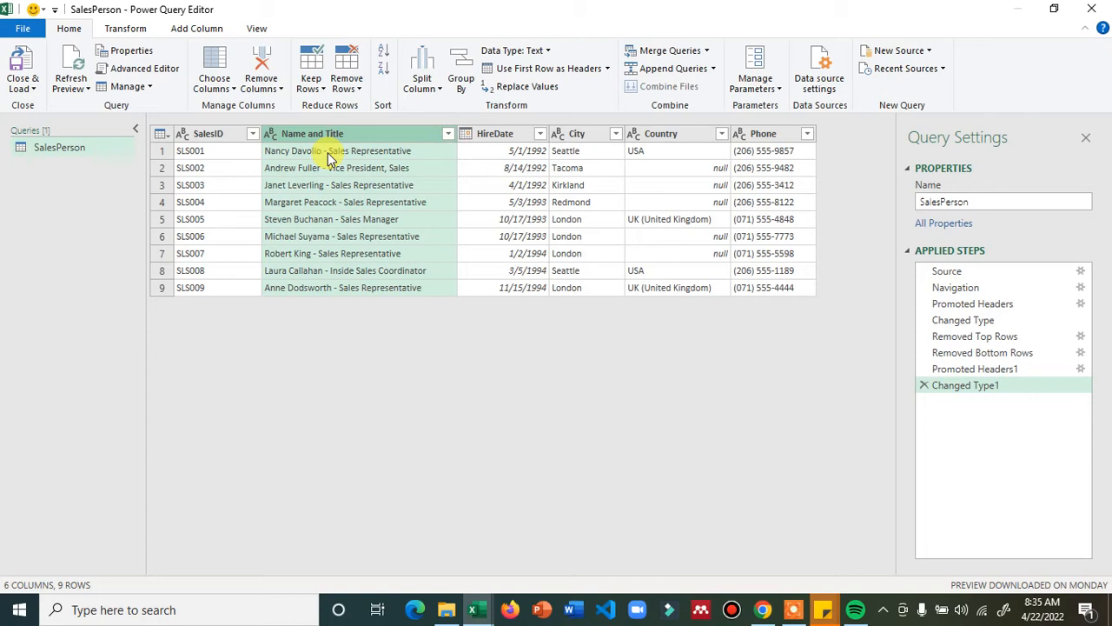
left_click(437, 92)
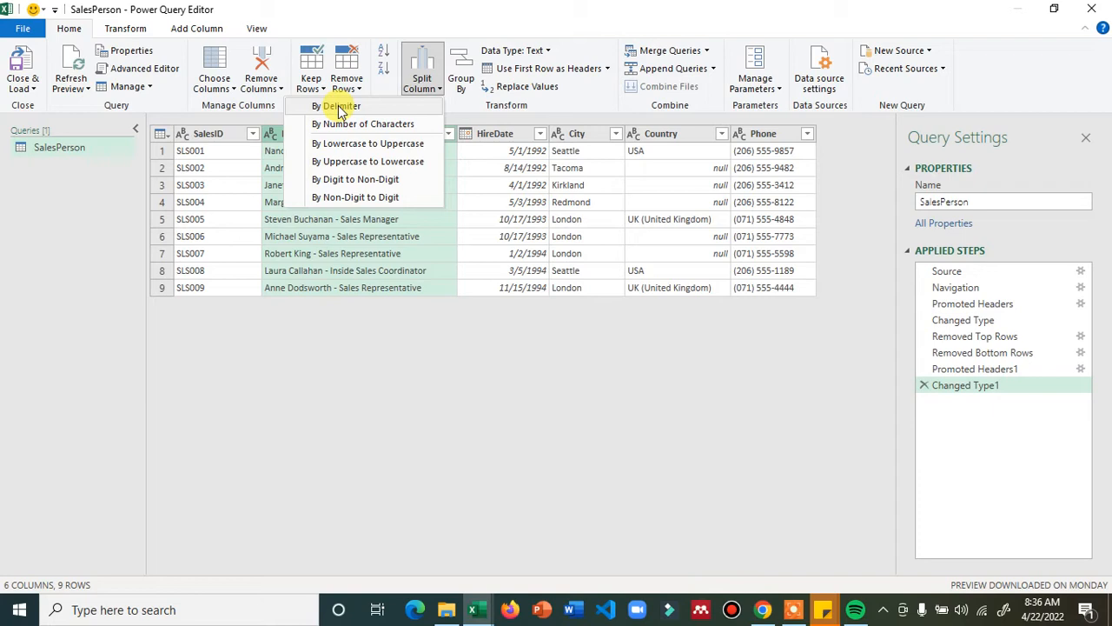
left_click(346, 360)
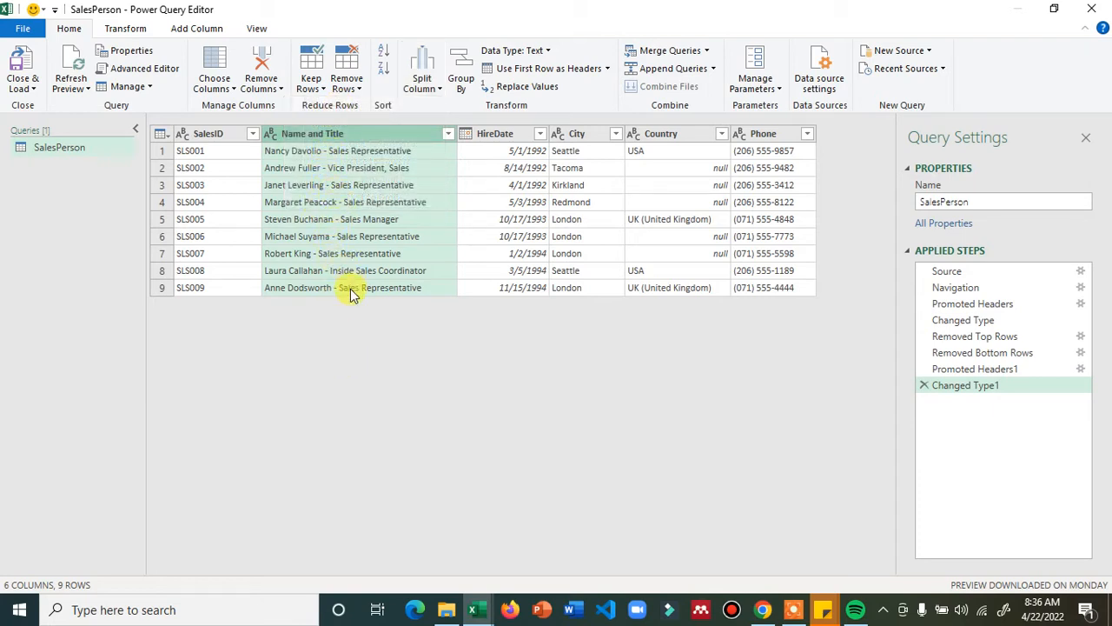
left_click(441, 86)
left_click(378, 106)
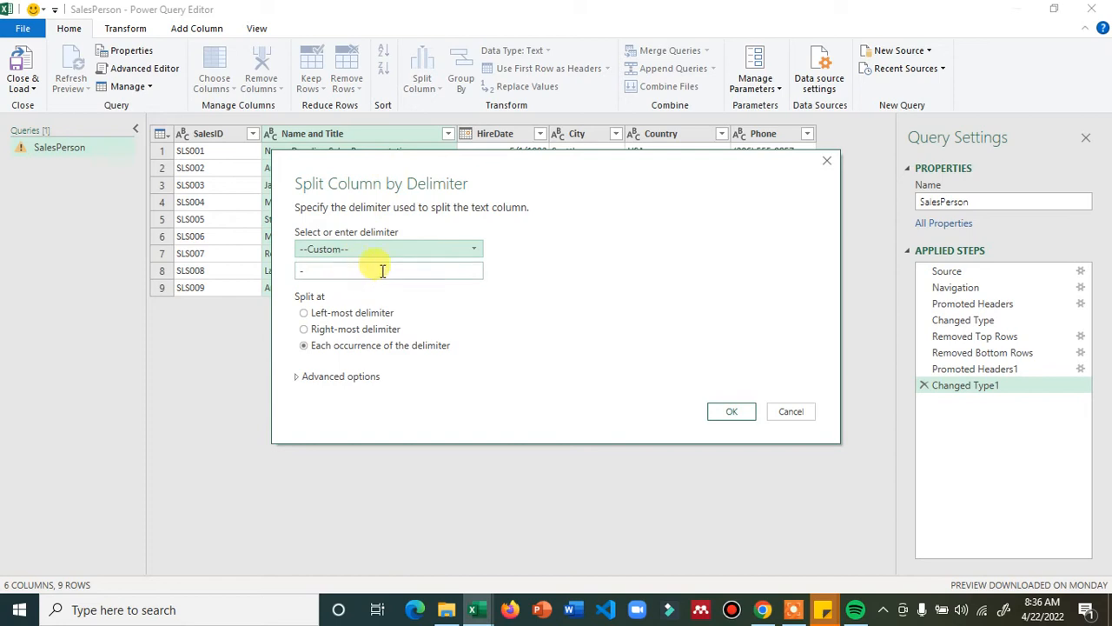
left_click(477, 248)
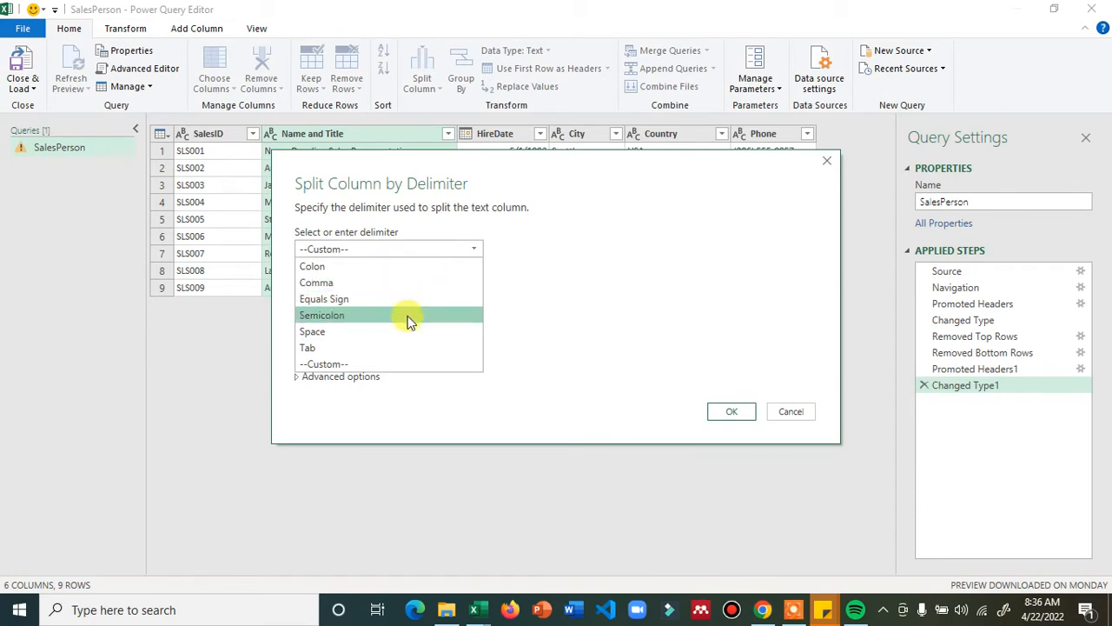
left_click(385, 363)
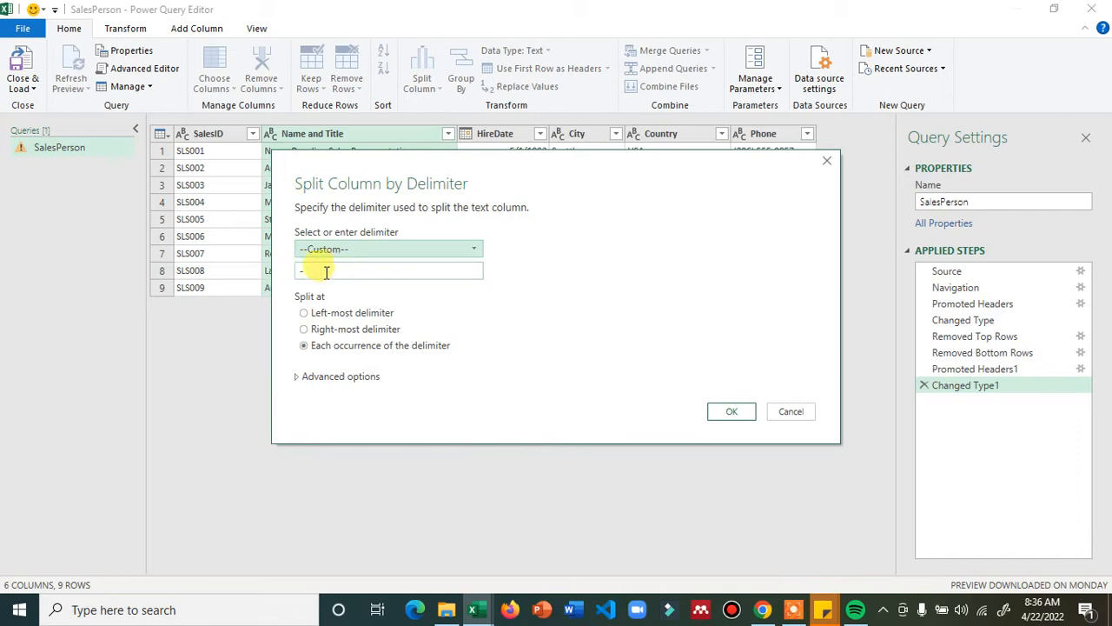
left_click(317, 272)
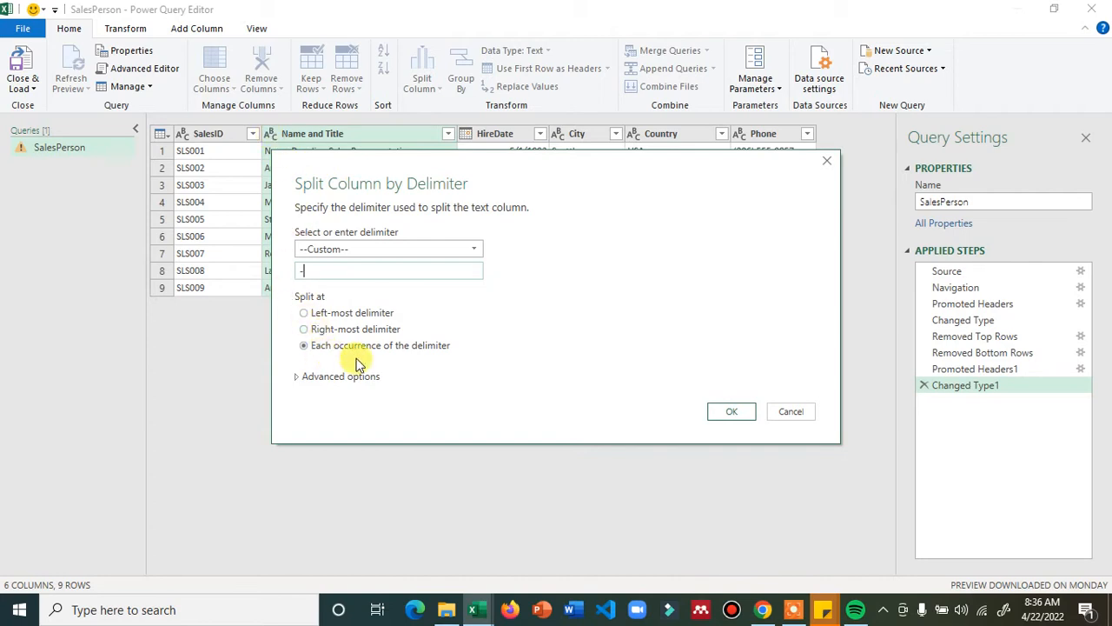
left_click(732, 412)
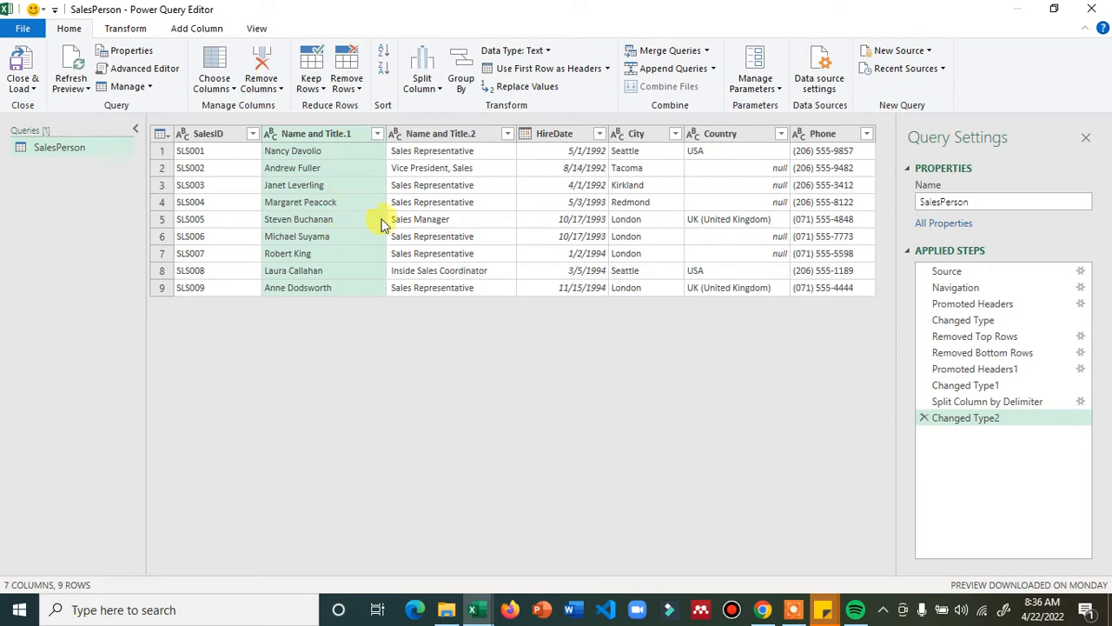
- Rename the Name and Title.1 column to Sales Name
double_click(338, 137)
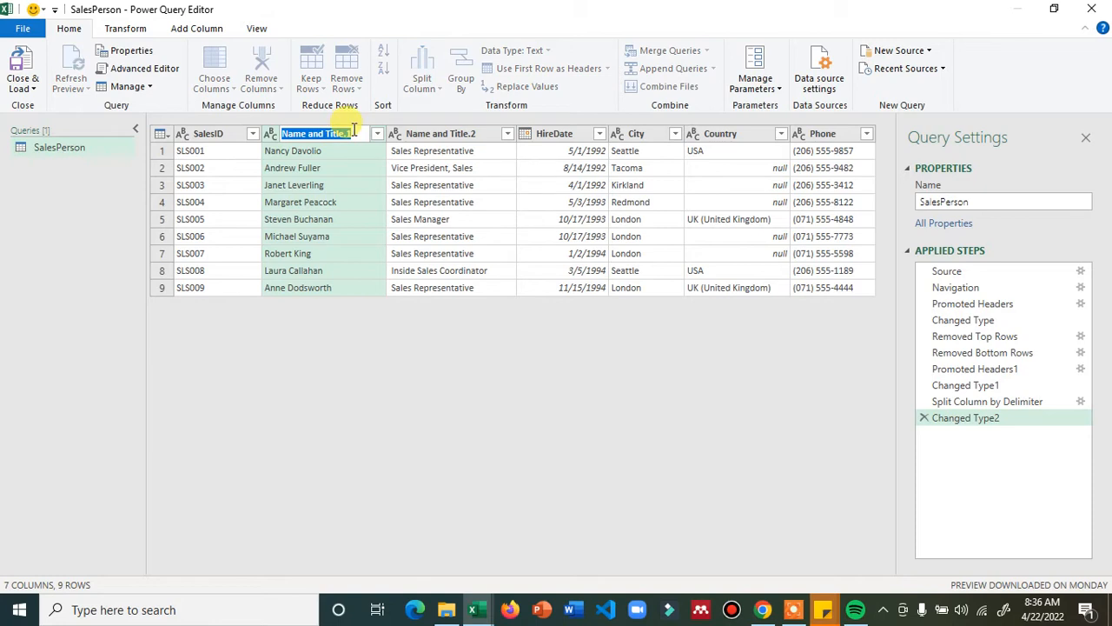
left_click(354, 133)
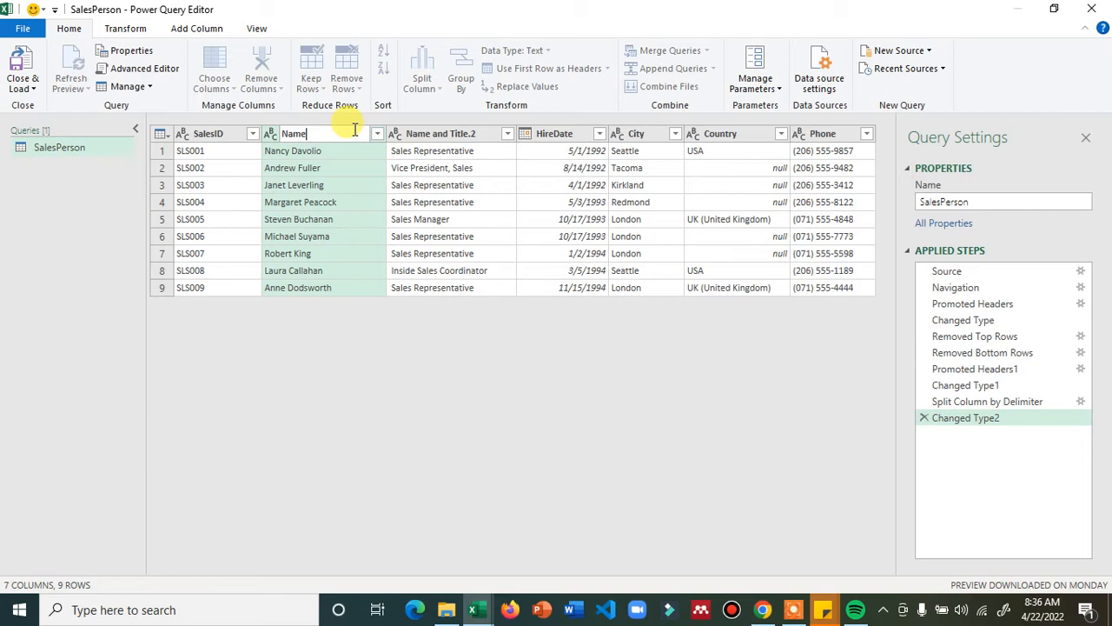
type("sALES")
key("BackSpace")
key("BackSpace")
key("BackSpace")
key("BackSpace")
type("Sales")
key("Return")
- Rename the Name and Title.2 column to Sales Title
double_click(372, 132)
key("Home")
key("Delete")
key("Delete")
key("Delete")
key("Delete")
key("Delete")
key("Delete")
key("Delete")
key("Delete")
key("Delete")
type("Sales")
key("Right")
key("Right")
key("Right")
key("Right")
key("Right")
key("Right")
key("Delete")
key("BackSpace")
key("Return")
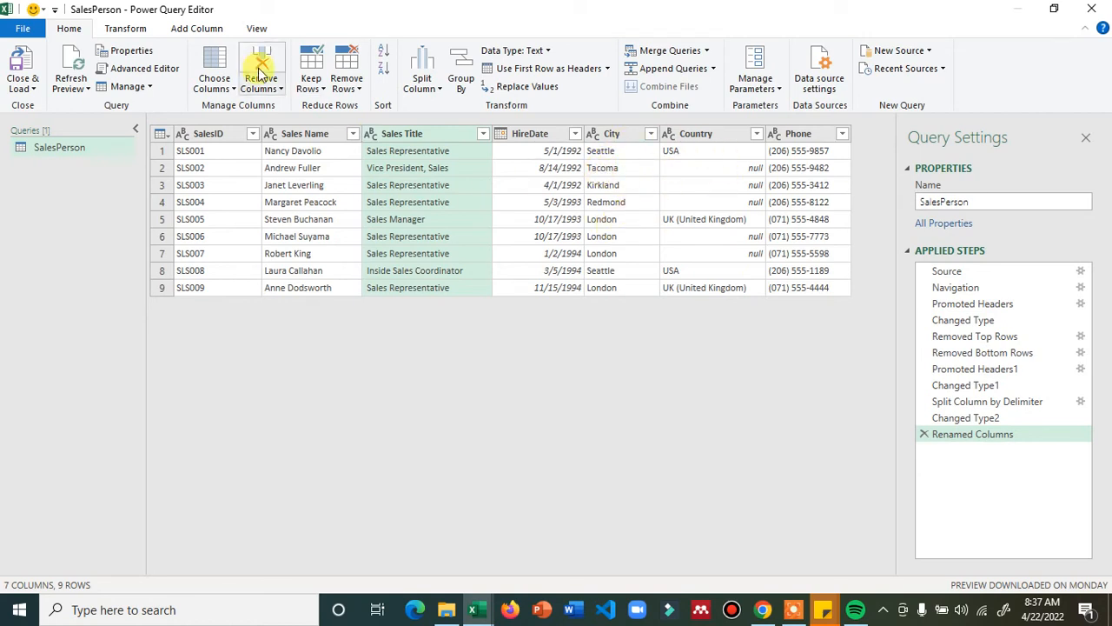
- Fill the null cells of the Country column downward with the country value above them
right_click(731, 169)
left_click(696, 135)
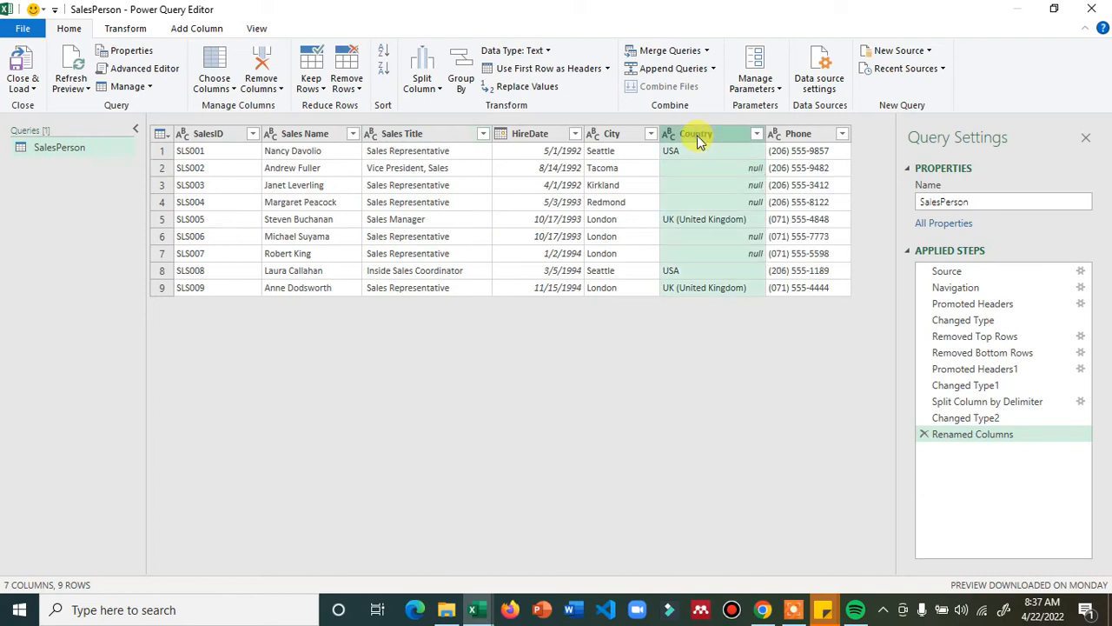
right_click(698, 137)
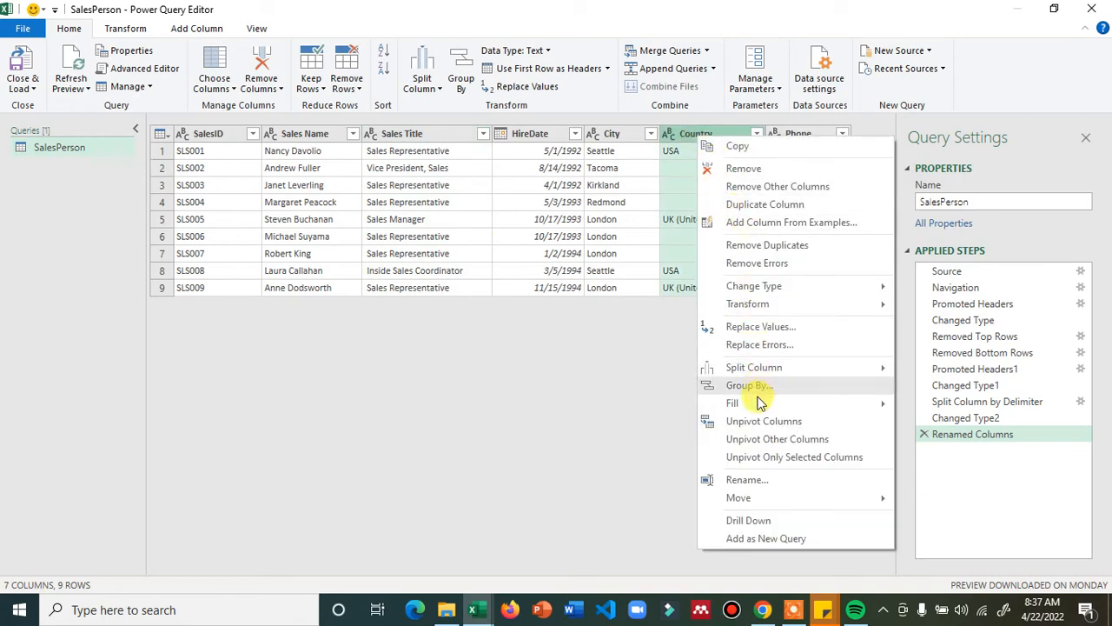
mouse_move(760, 404)
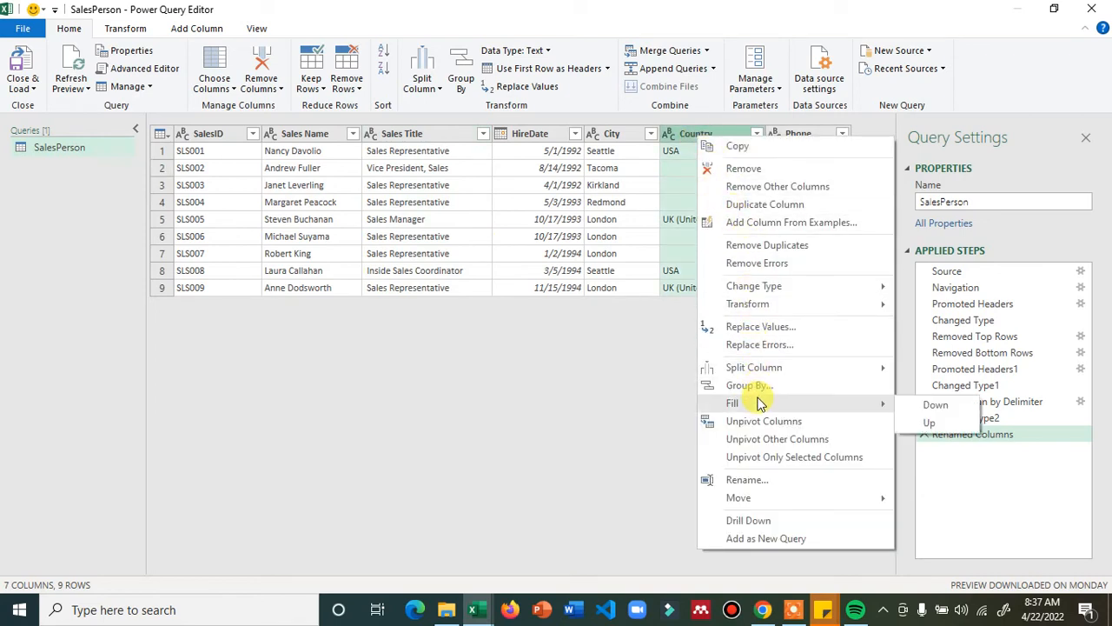
left_click(935, 406)
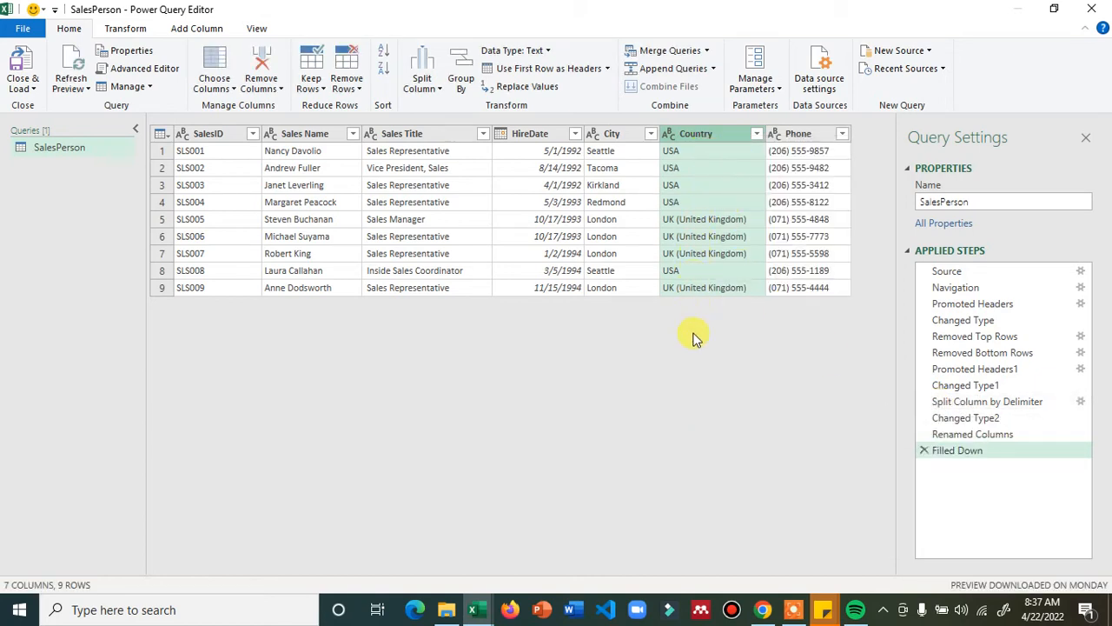
left_click(617, 202)
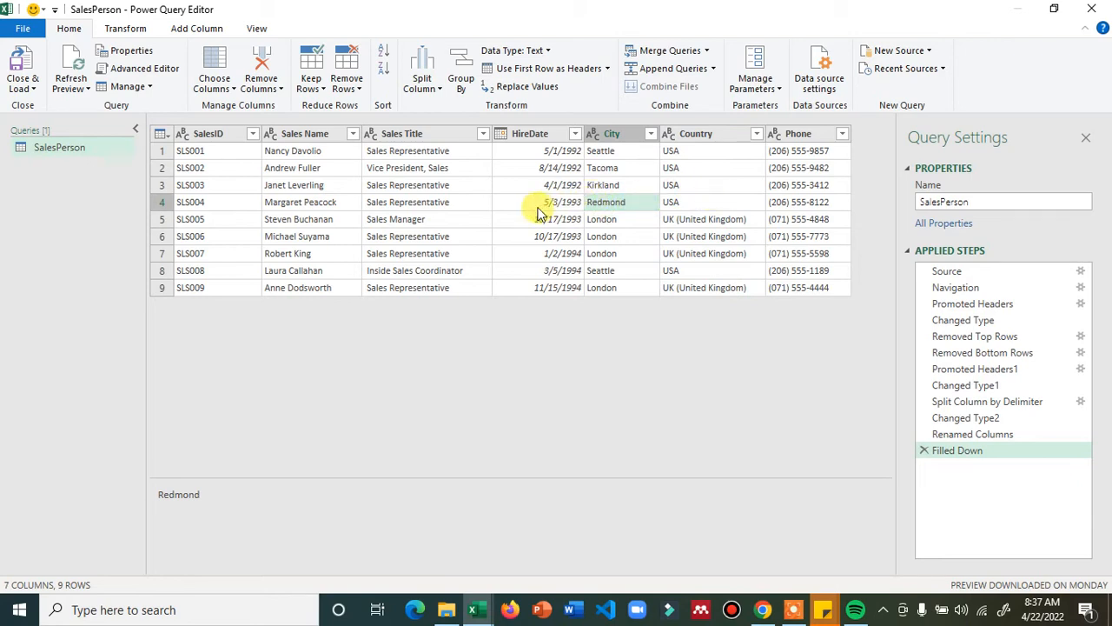
left_click(670, 185)
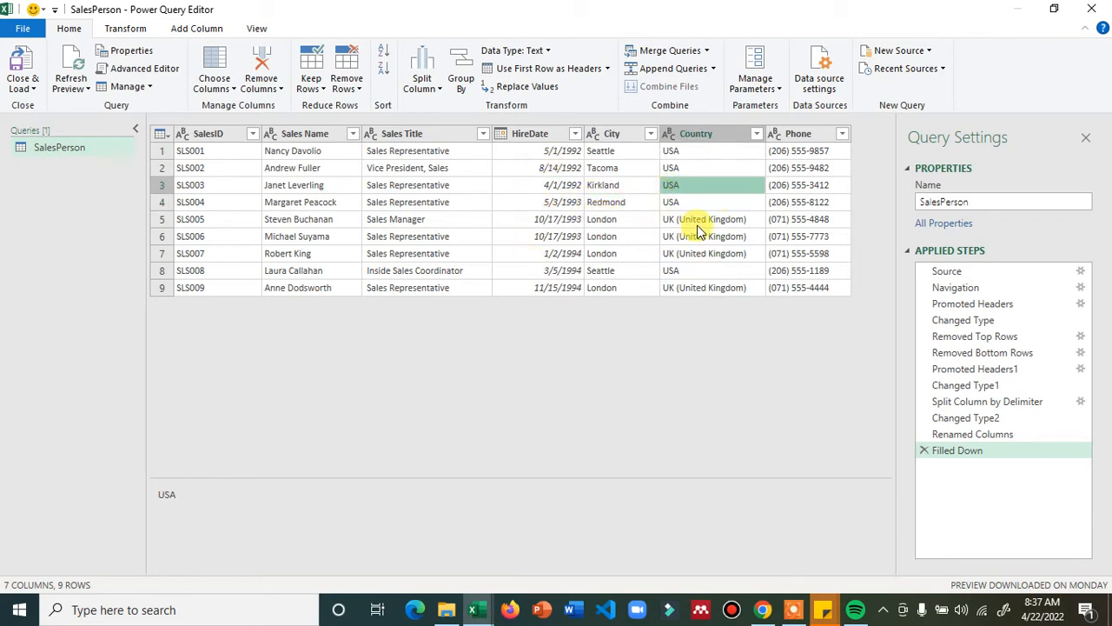
left_click(630, 368)
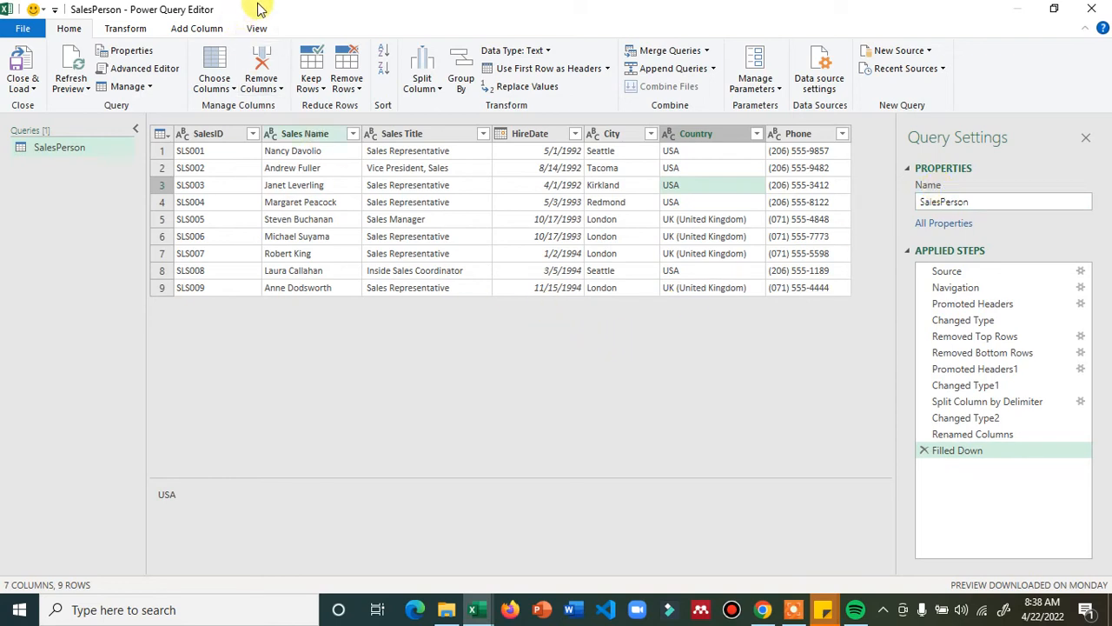
- Switch to the Power Pivot window to view the model's existing tables, and return to the Power Query Editor
left_click(477, 613)
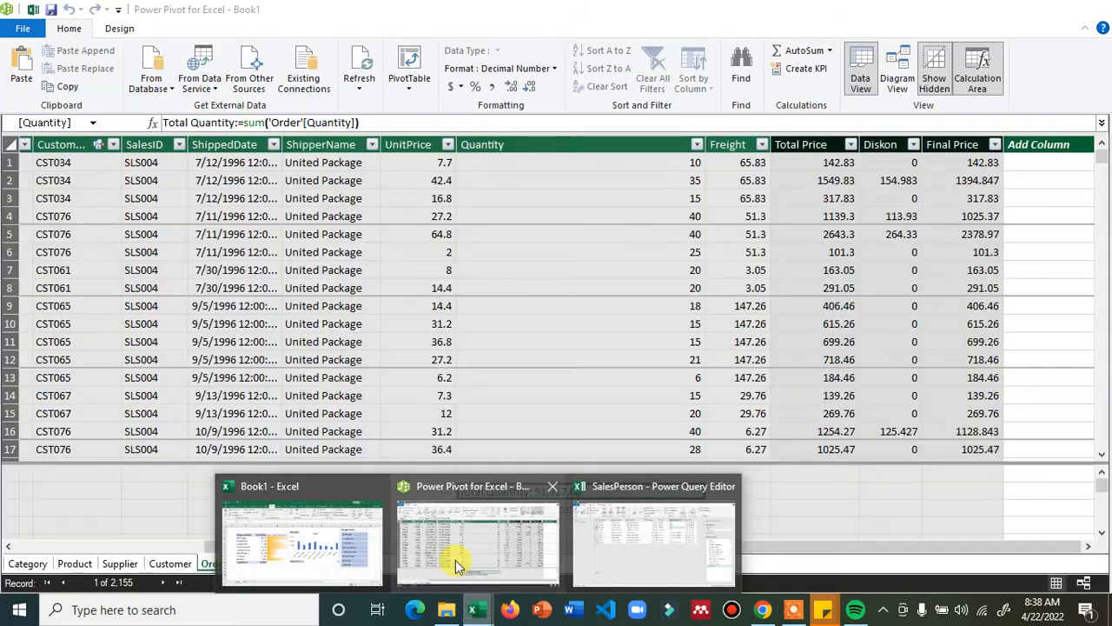
left_click(455, 559)
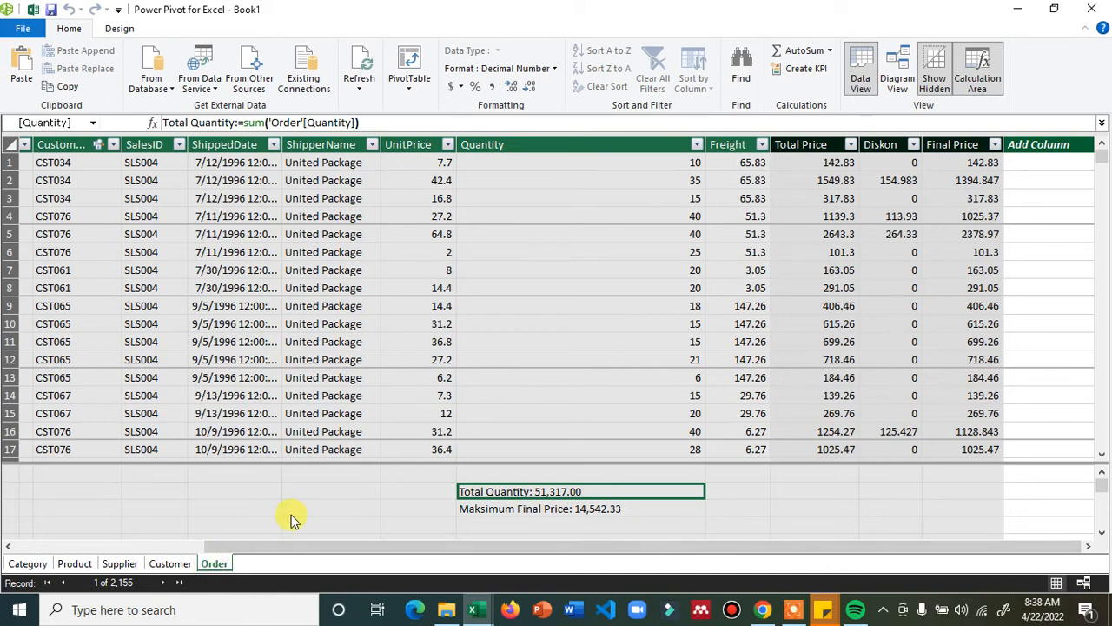
left_click(473, 609)
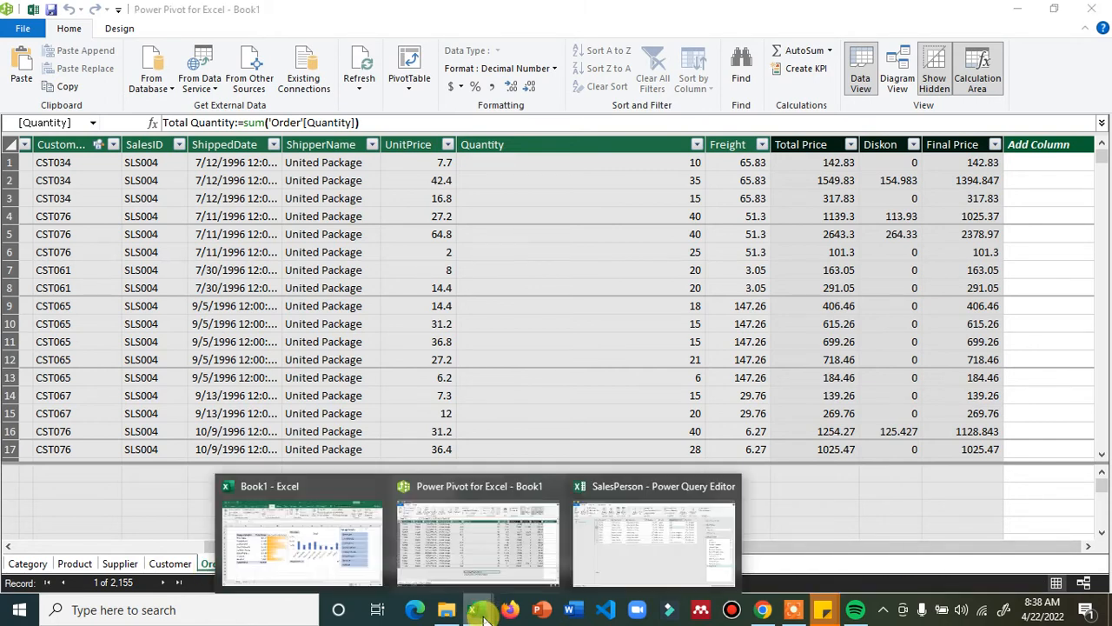
left_click(608, 534)
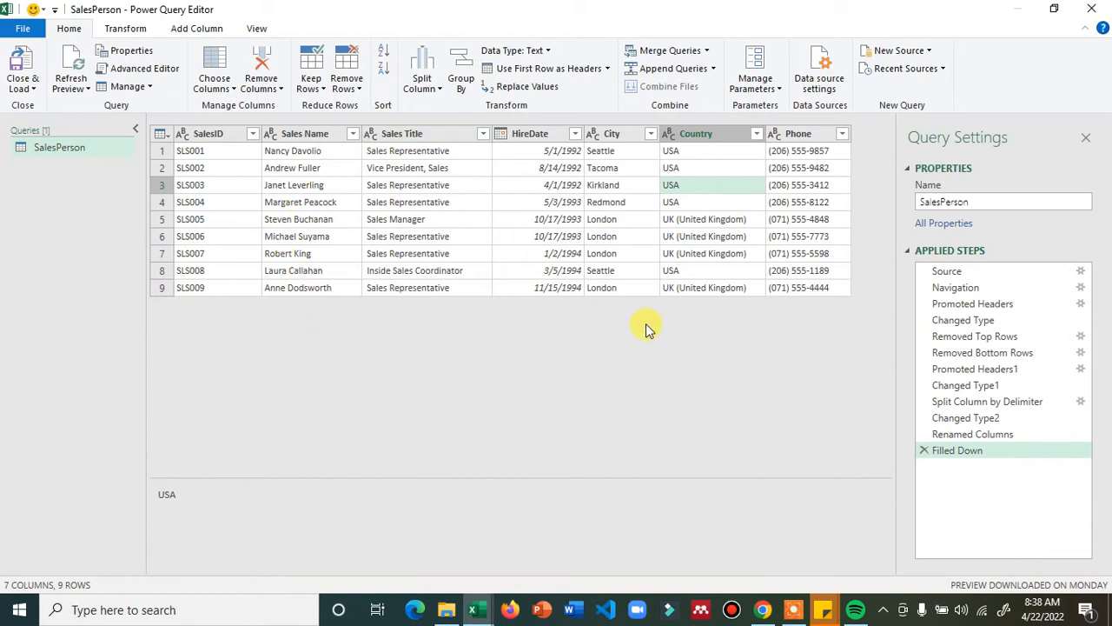
- Close and load the SalesPerson query as Only Create Connection, with its data added to the Data Model
left_click(35, 89)
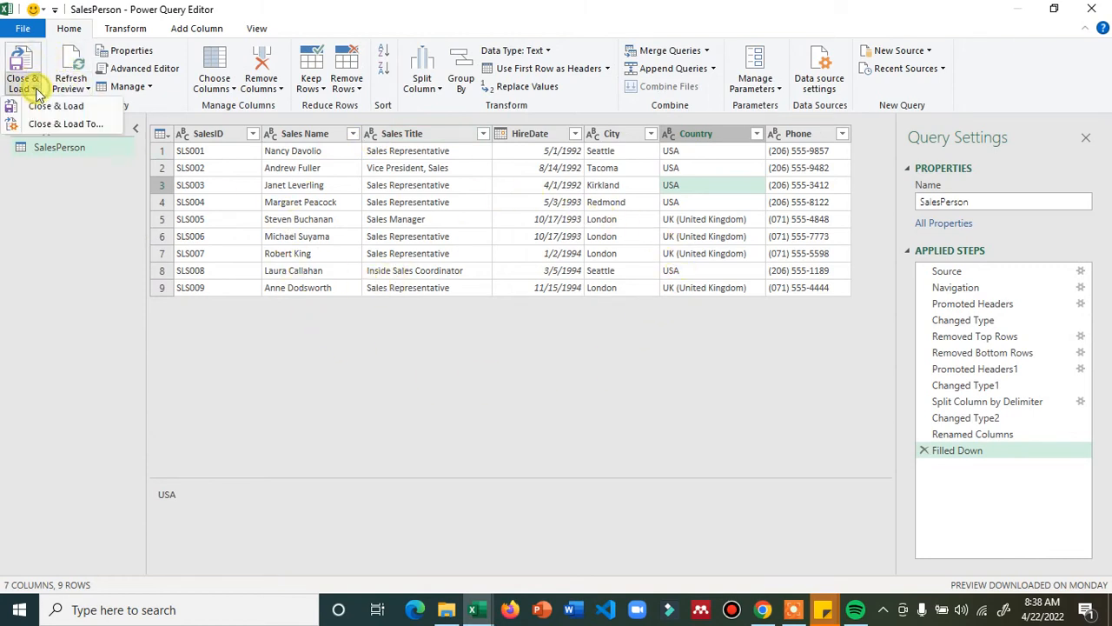
left_click(74, 126)
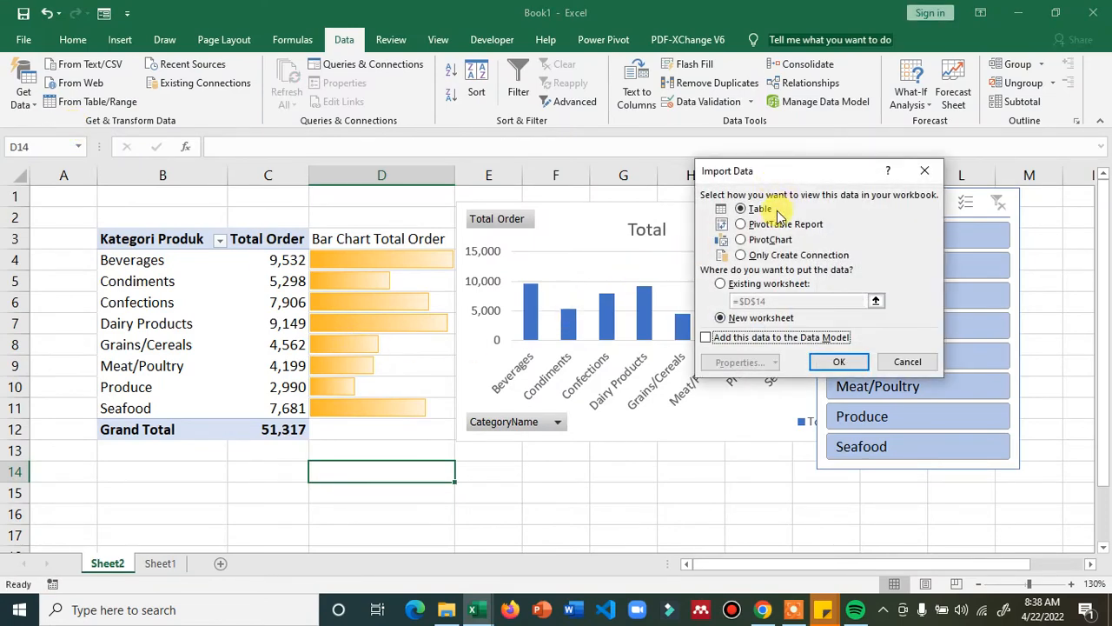
left_click_drag(739, 170, 589, 165)
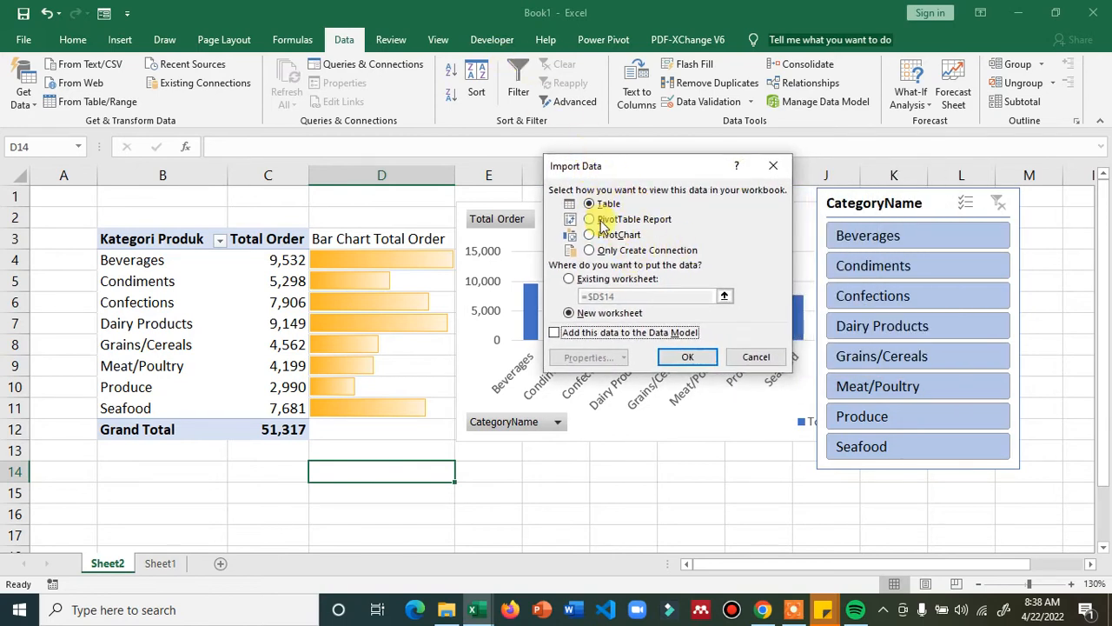
left_click(636, 250)
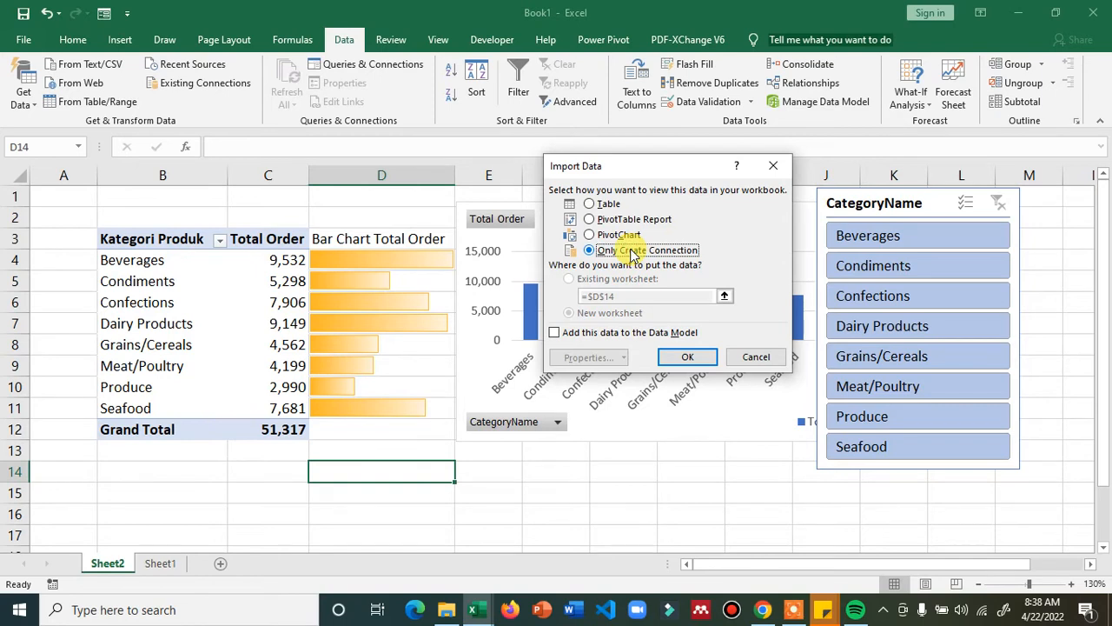
left_click(554, 335)
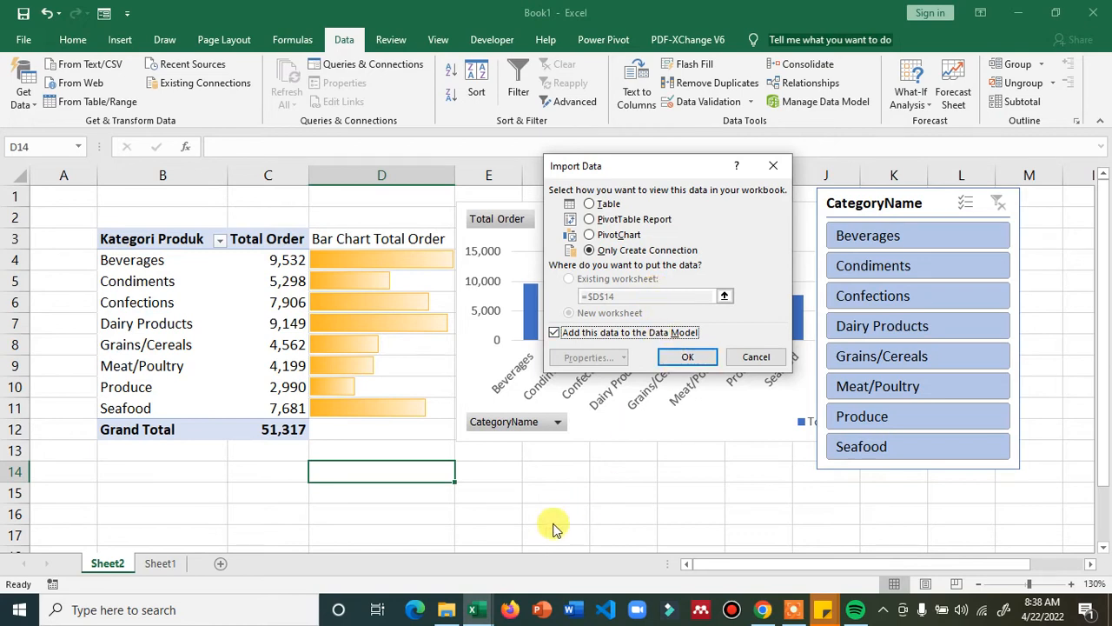
left_click(688, 357)
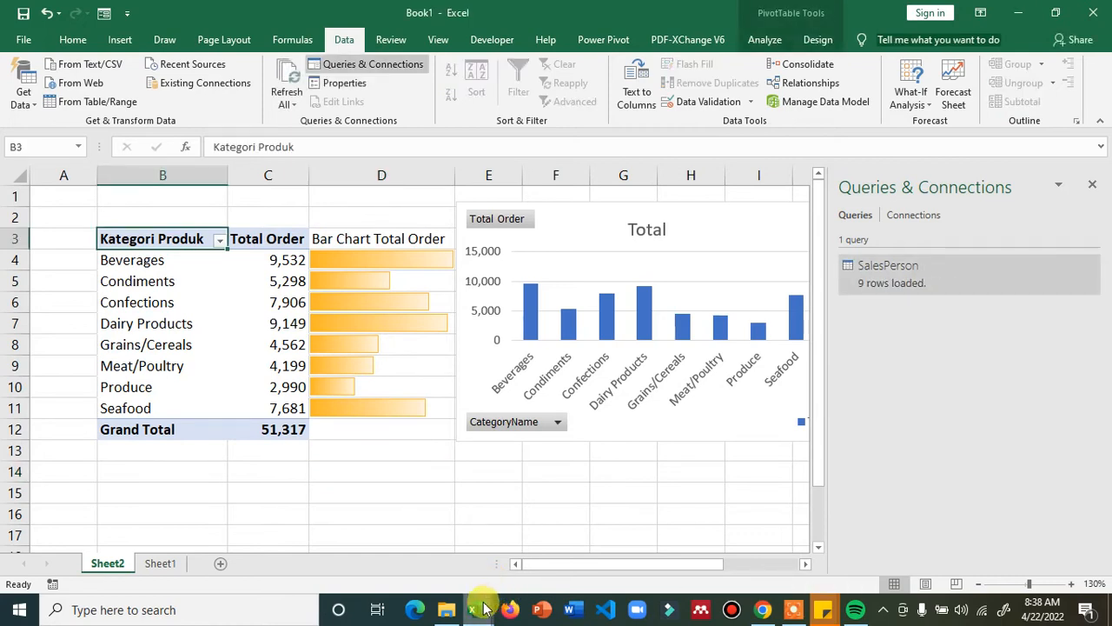
- Switch to the Power Pivot window and widen the Sales Name and Sales Title columns of the SalesPerson table
mouse_move(485, 608)
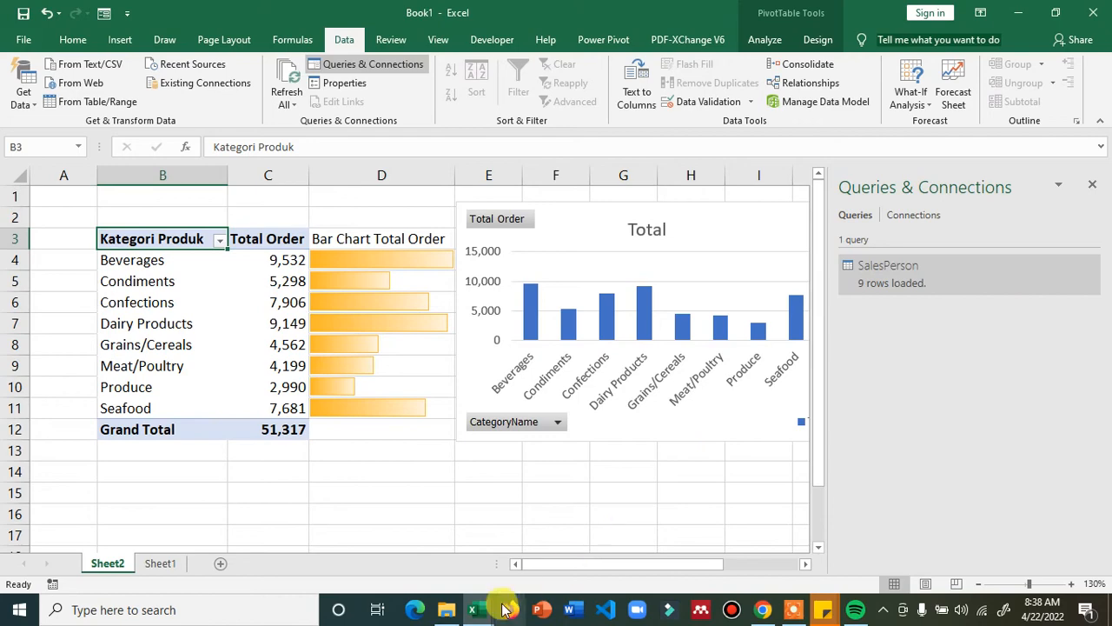
left_click(518, 551)
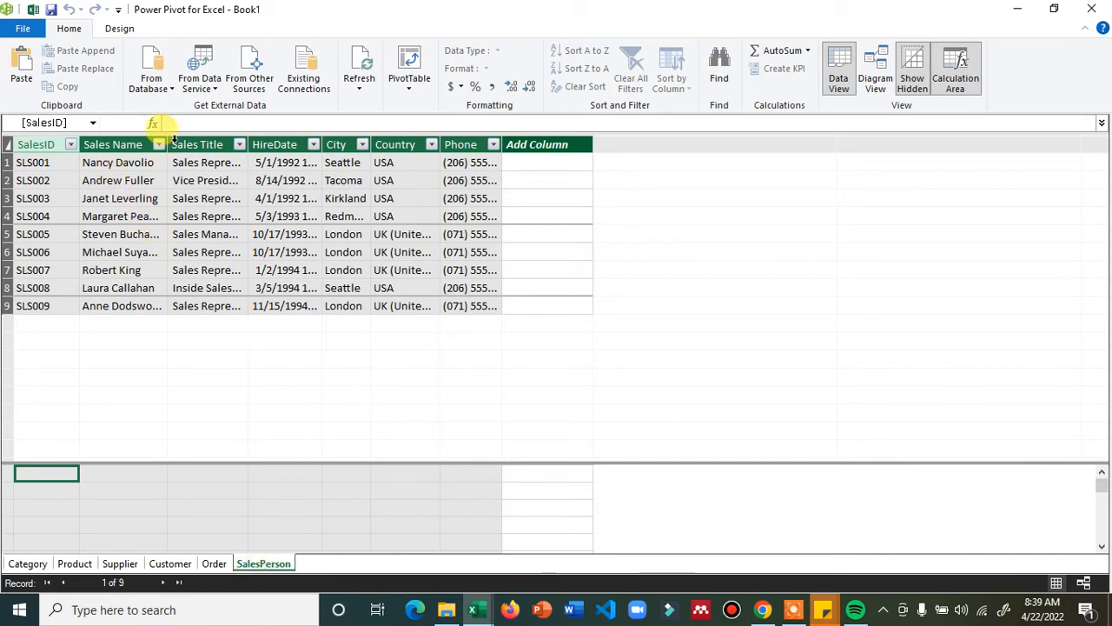
left_click_drag(167, 143, 185, 143)
left_click_drag(260, 143, 296, 144)
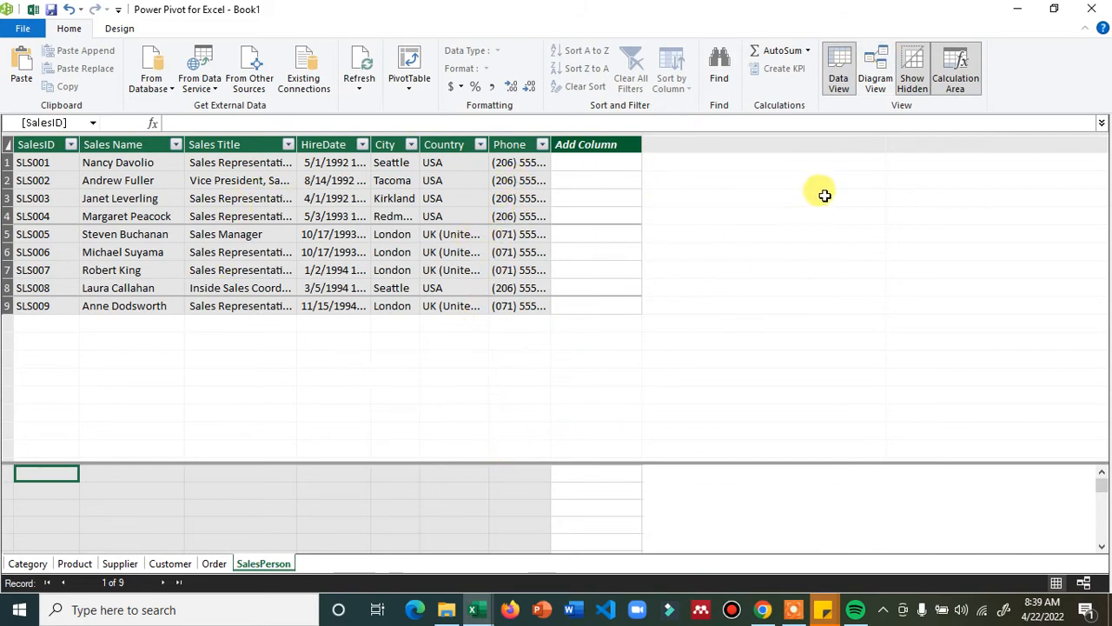
- Show the data model as a diagram and move the SalesPerson table above the Customer table, beside Supplier
left_click(873, 87)
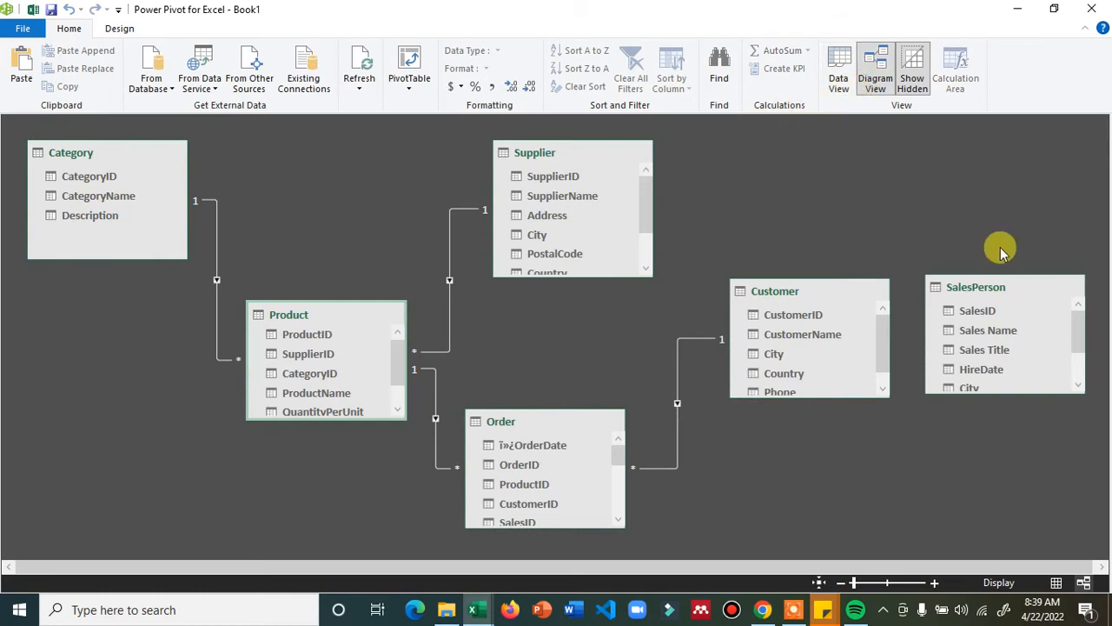
left_click_drag(999, 287, 792, 155)
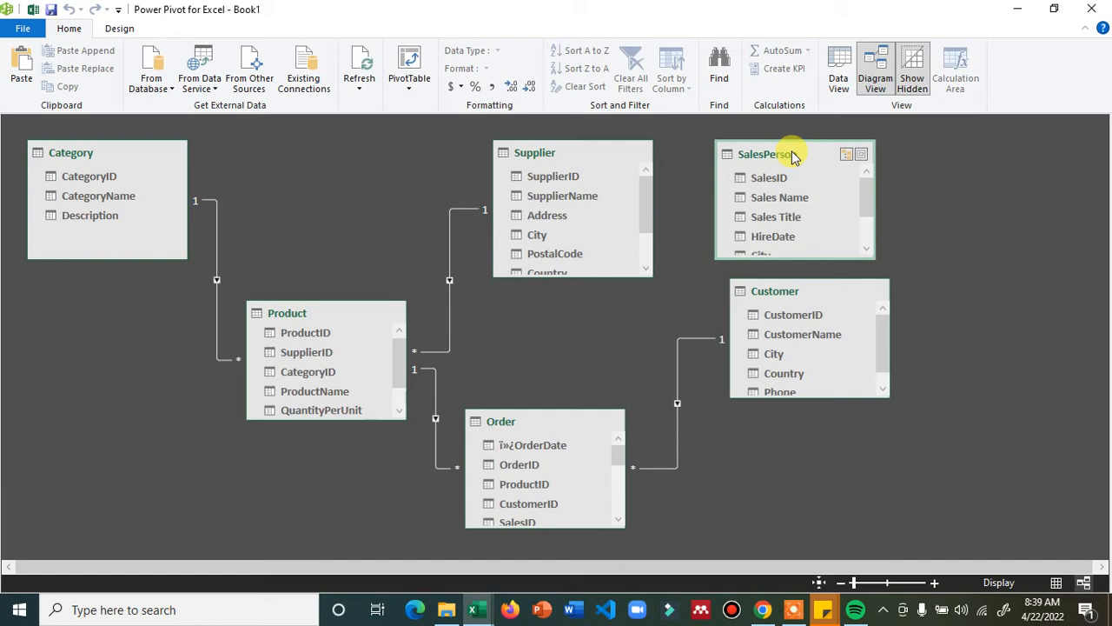
- Enlarge the Order table upward in the diagram and swap the SalesPerson and Customer tables so SalesPerson sits below Customer
left_click_drag(549, 408, 558, 351)
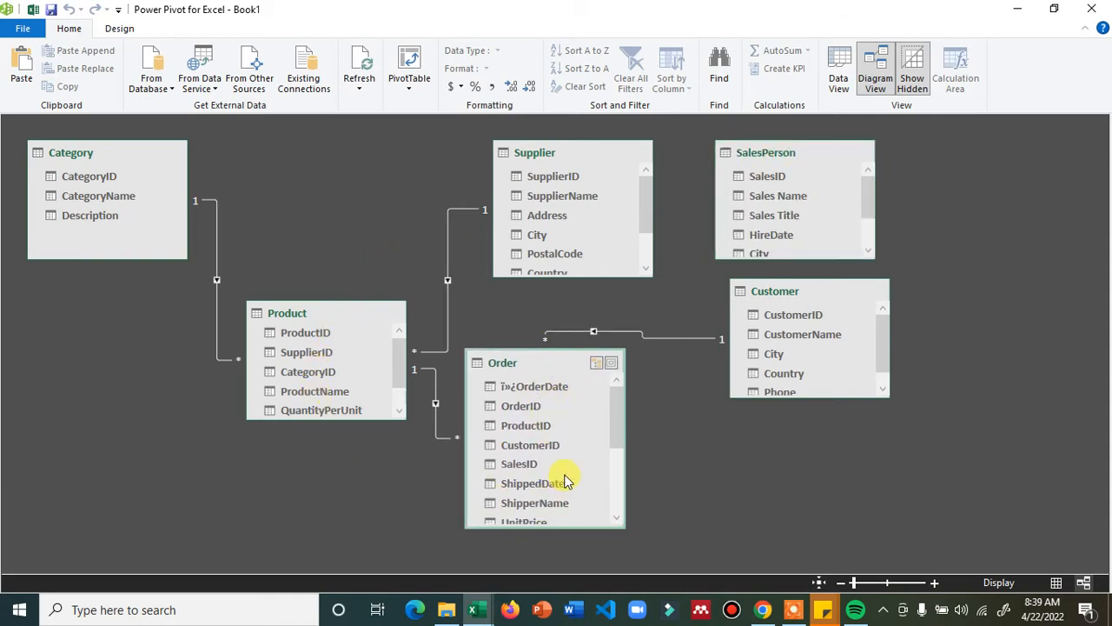
left_click_drag(764, 165, 785, 449)
left_click_drag(778, 292, 776, 213)
- Relate SalesID in SalesPerson to SalesID in Order, and position the SalesPerson table just beneath Customer
mouse_move(797, 443)
left_mouse_down()
mouse_move(752, 367)
mouse_move(641, 388)
mouse_move(542, 432)
mouse_move(519, 461)
left_mouse_up()
left_click(747, 393)
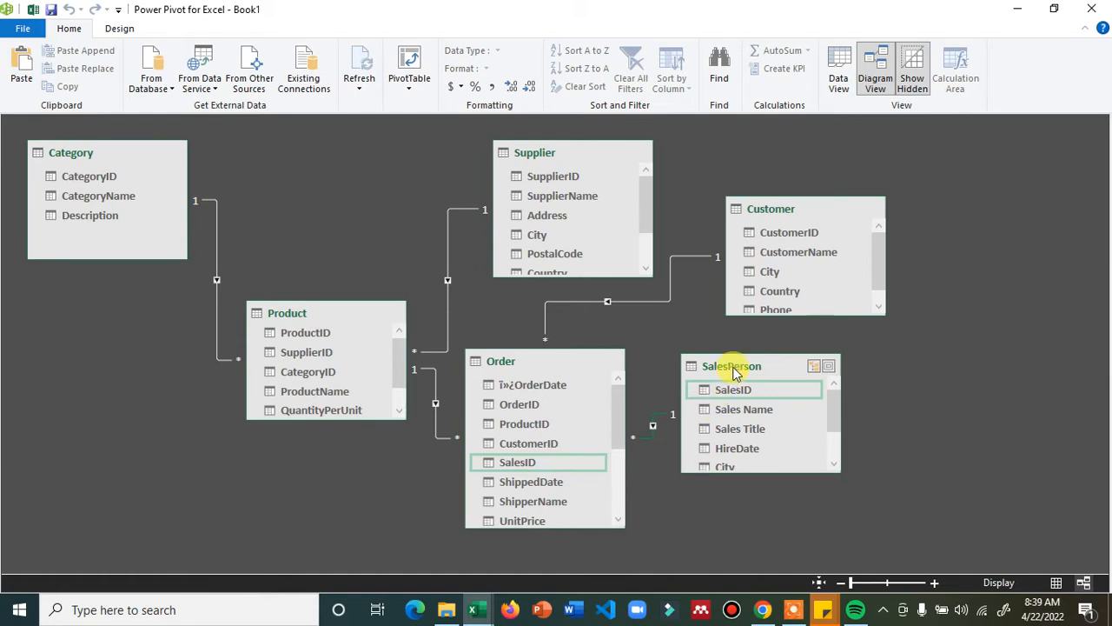
left_click_drag(734, 371, 803, 351)
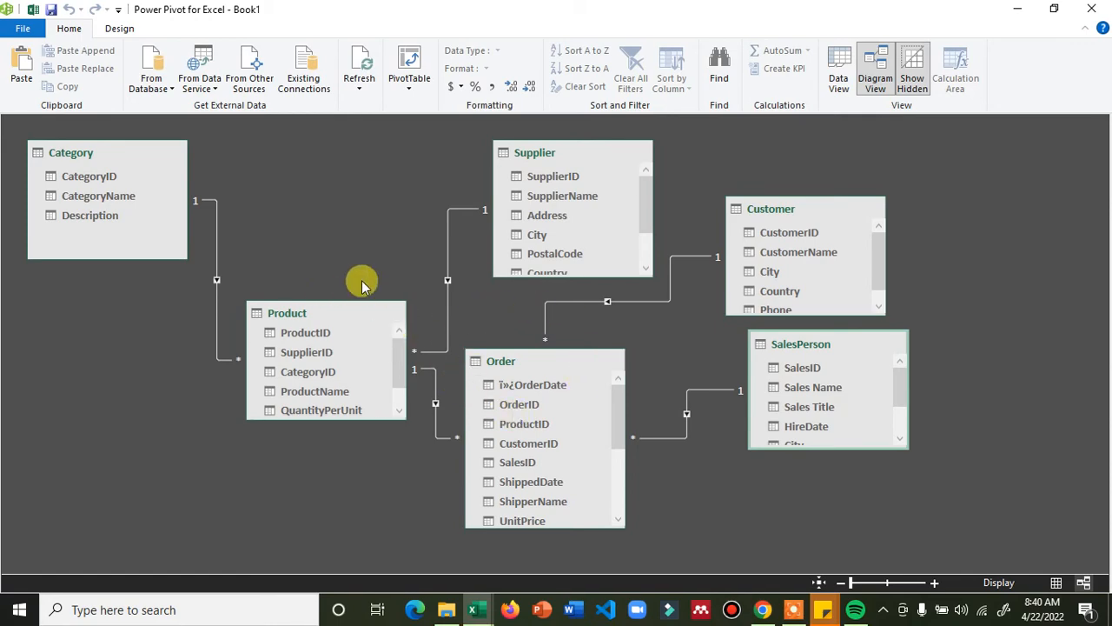
- Switch to the Book1 workbook in Excel and close the Queries & Connections pane
left_click(467, 607)
left_click(395, 567)
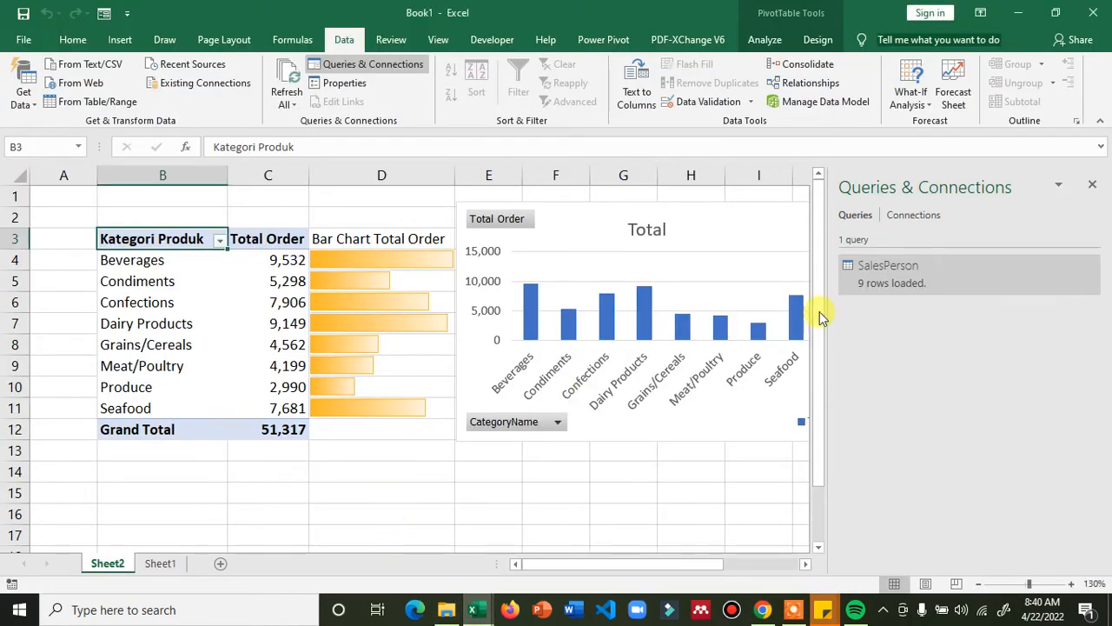
left_click(686, 495)
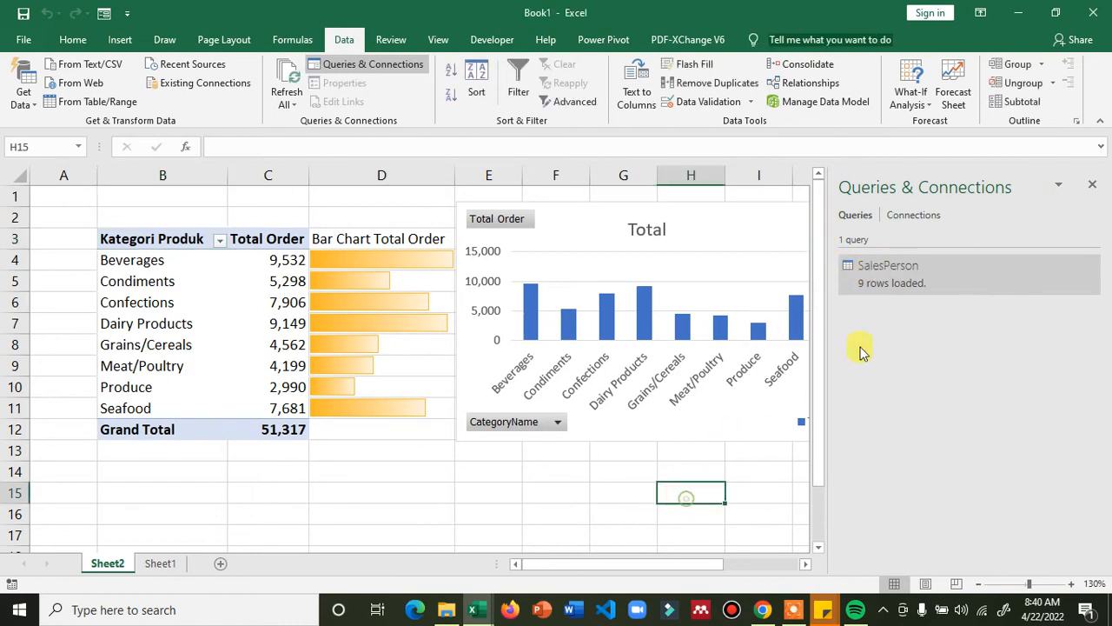
left_click(1093, 186)
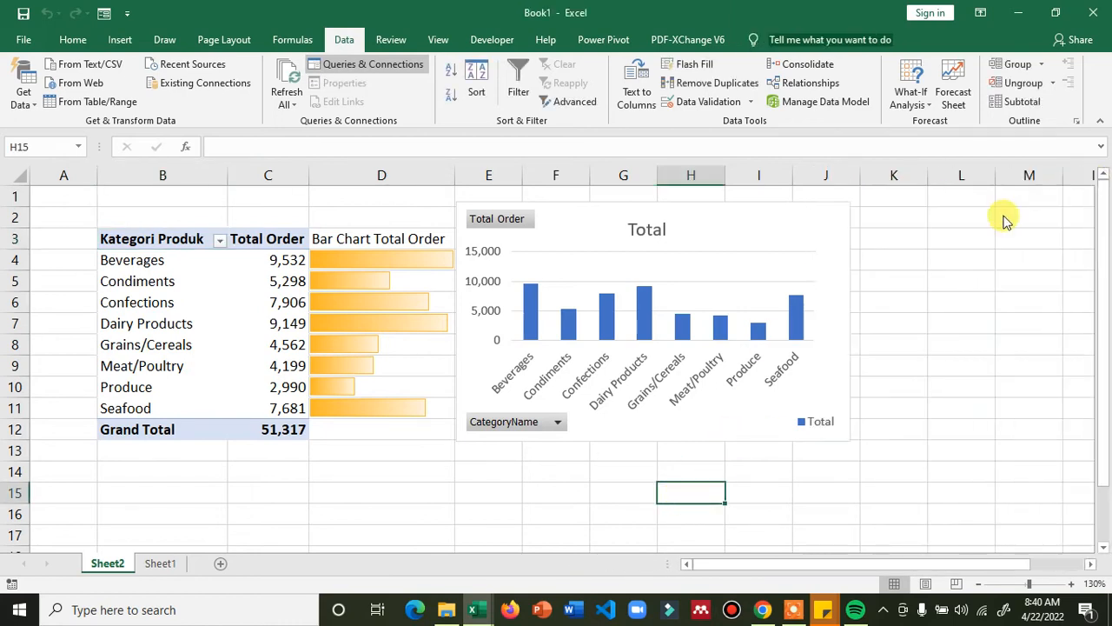
- Show the field list of the category PivotTable, collapse the Order table and expand the SalesPerson table's fields
left_click(234, 347)
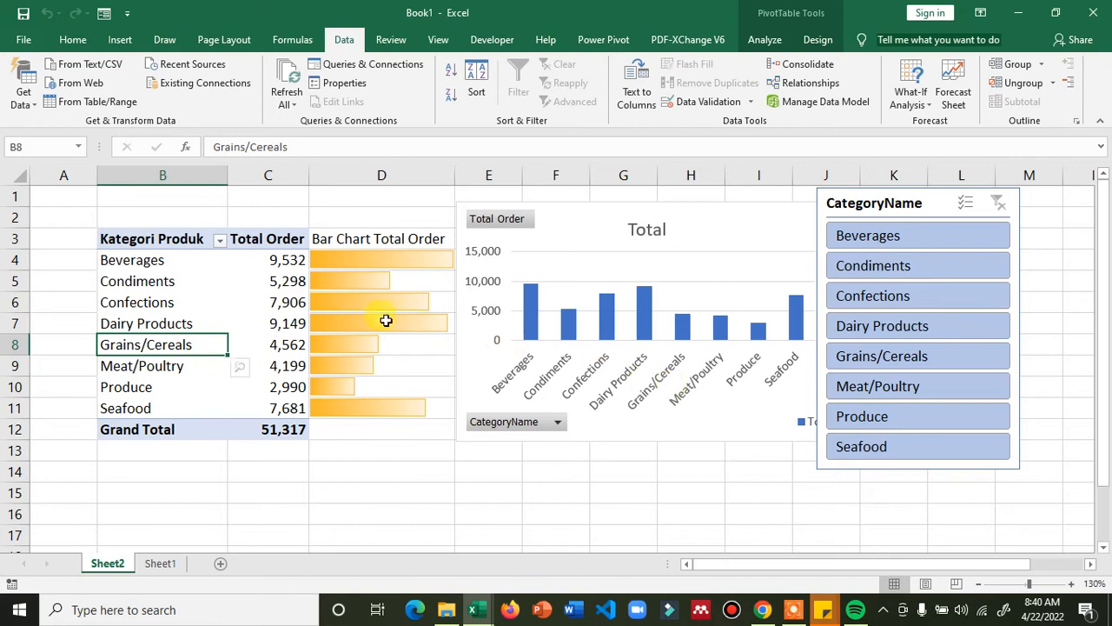
right_click(168, 281)
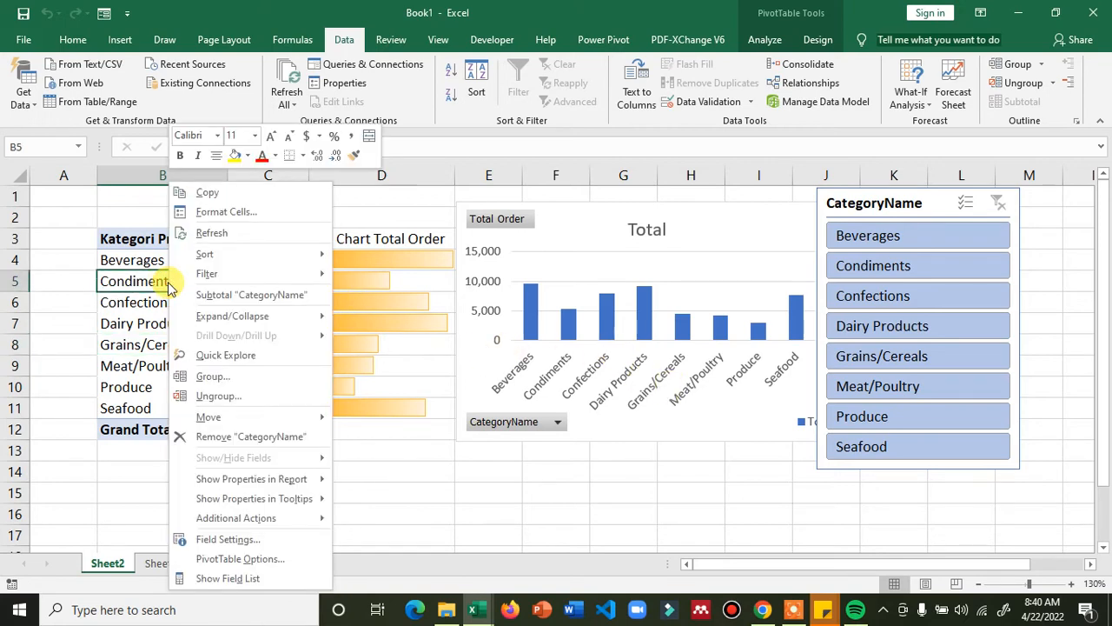
left_click(245, 577)
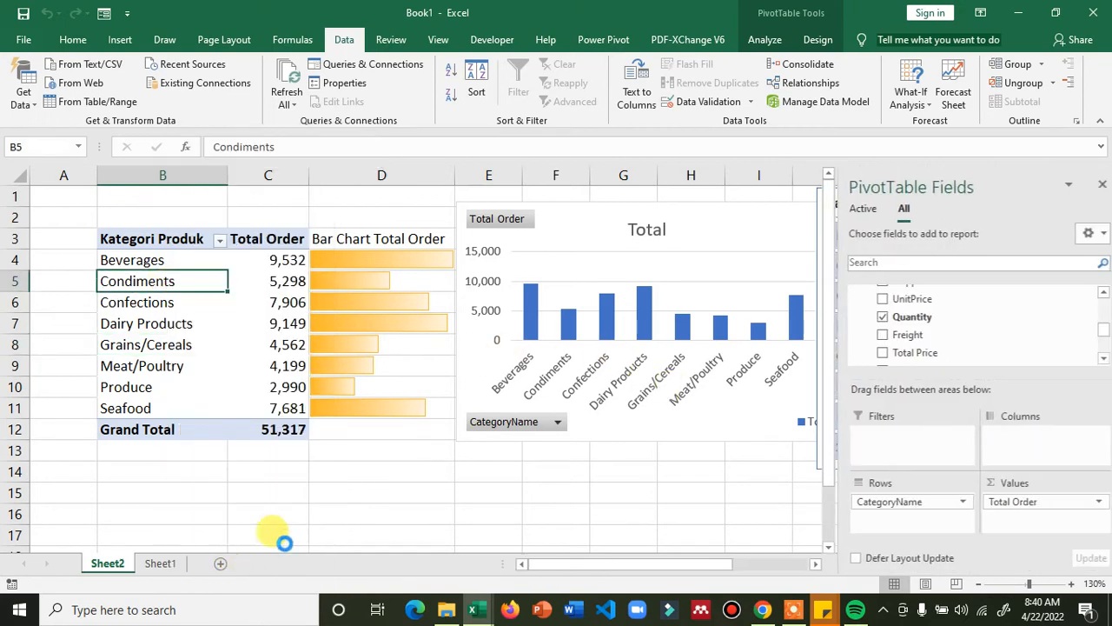
scroll(895, 330, "up", 5)
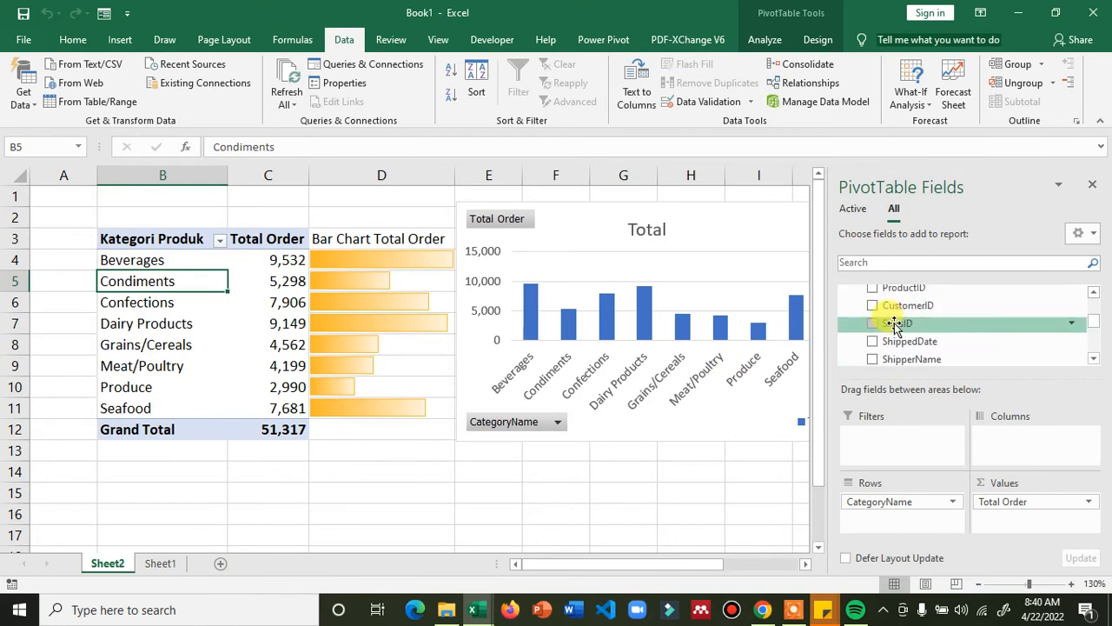
left_click(845, 317)
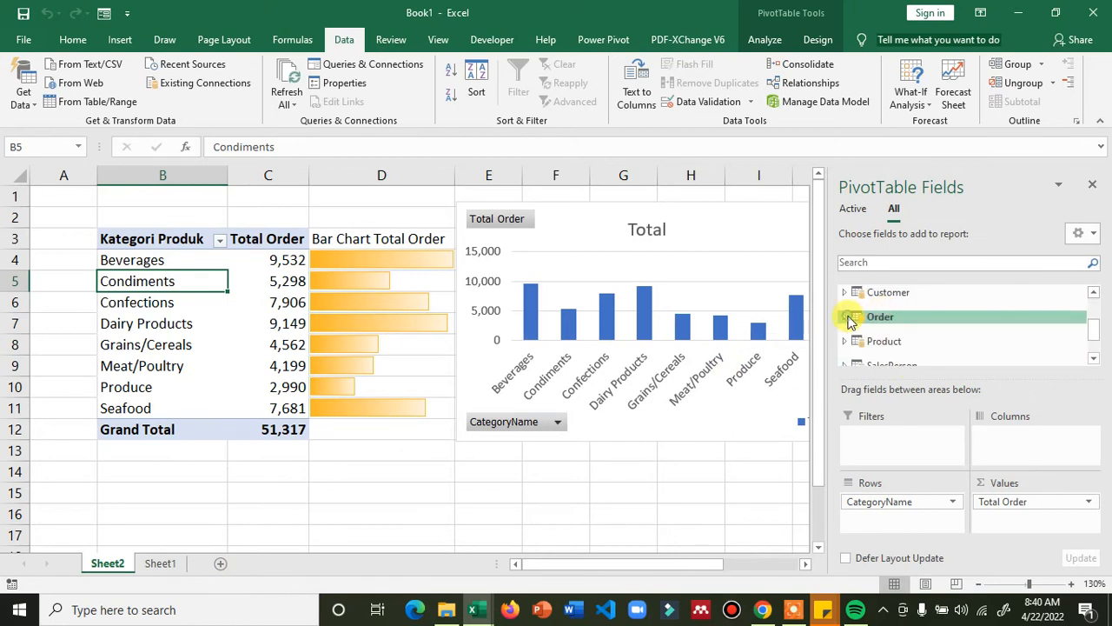
scroll(954, 332, "down", 2)
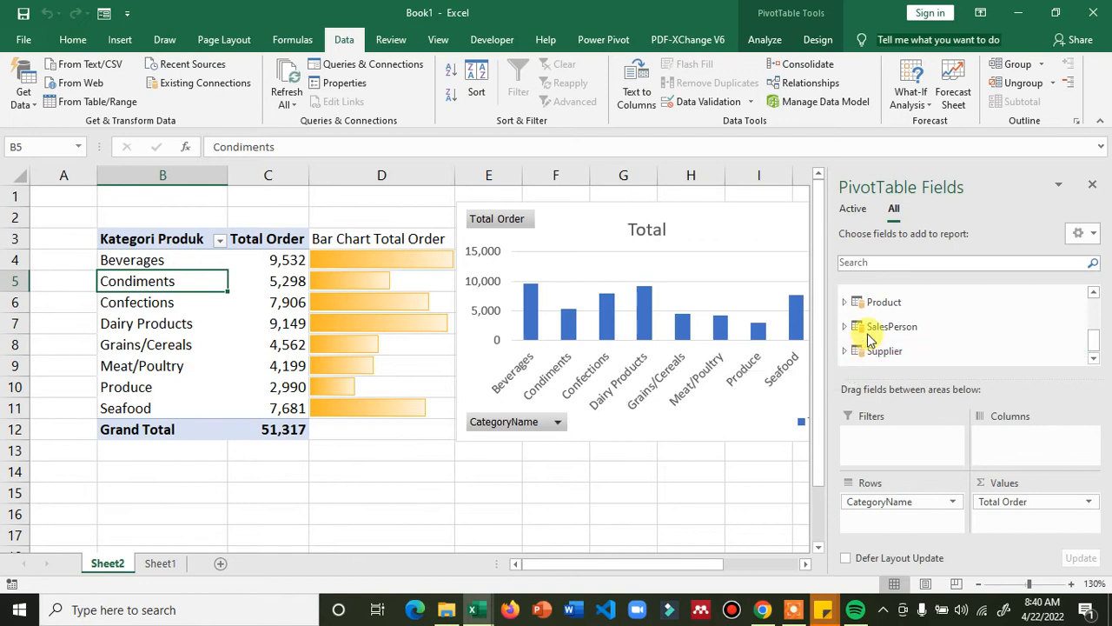
left_click(844, 326)
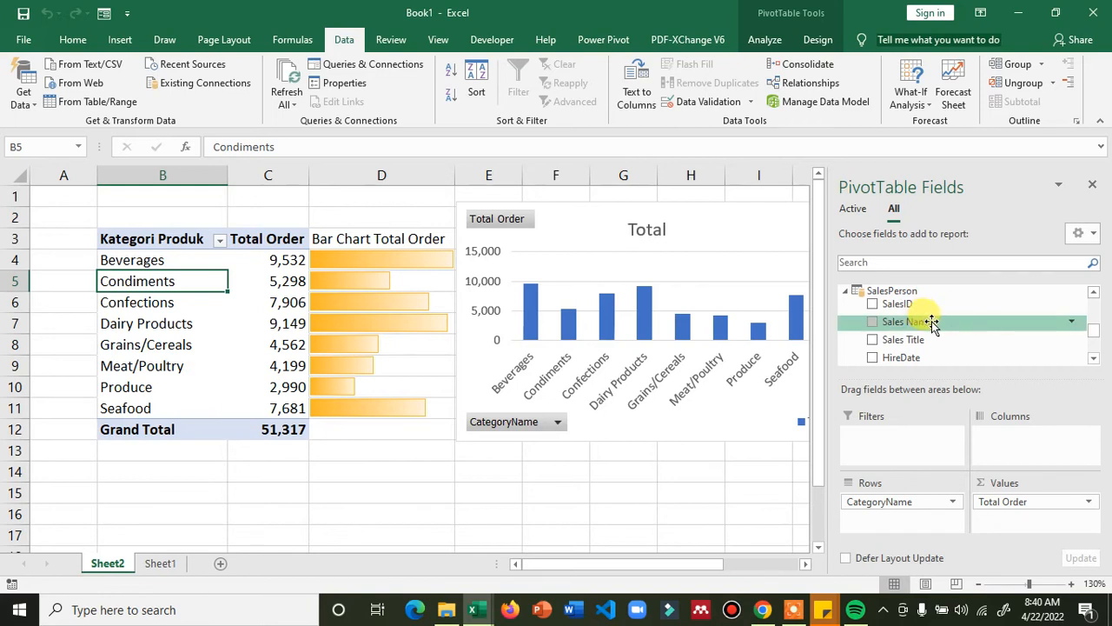
- Copy the category PivotTable in B3:C12 and paste the copy at cell B15 of Sheet2
left_click(311, 450)
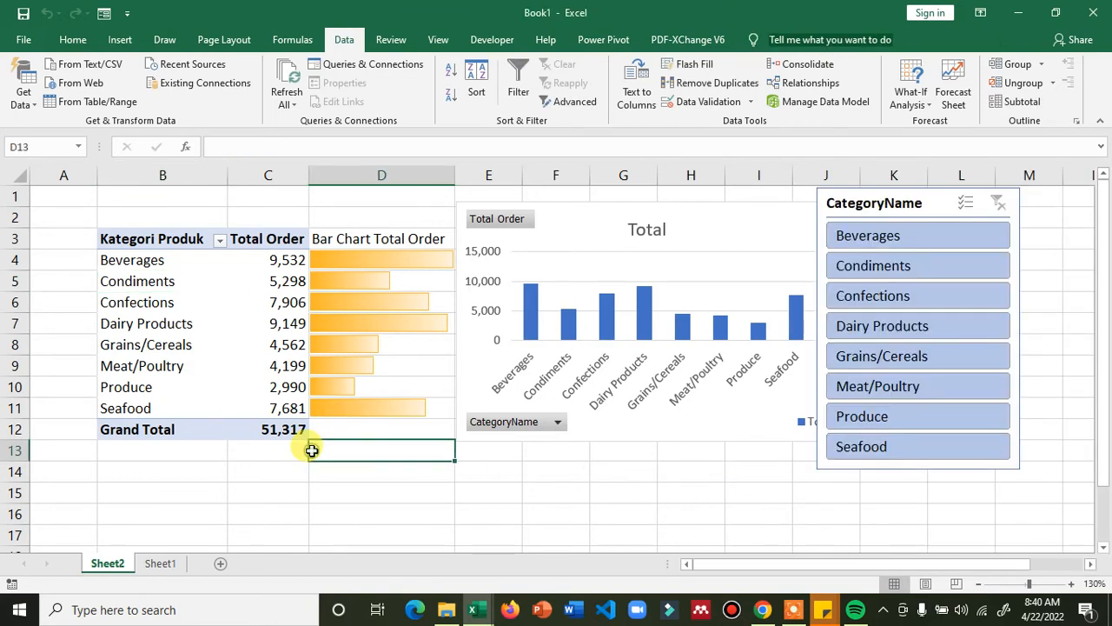
left_click_drag(128, 241, 248, 425)
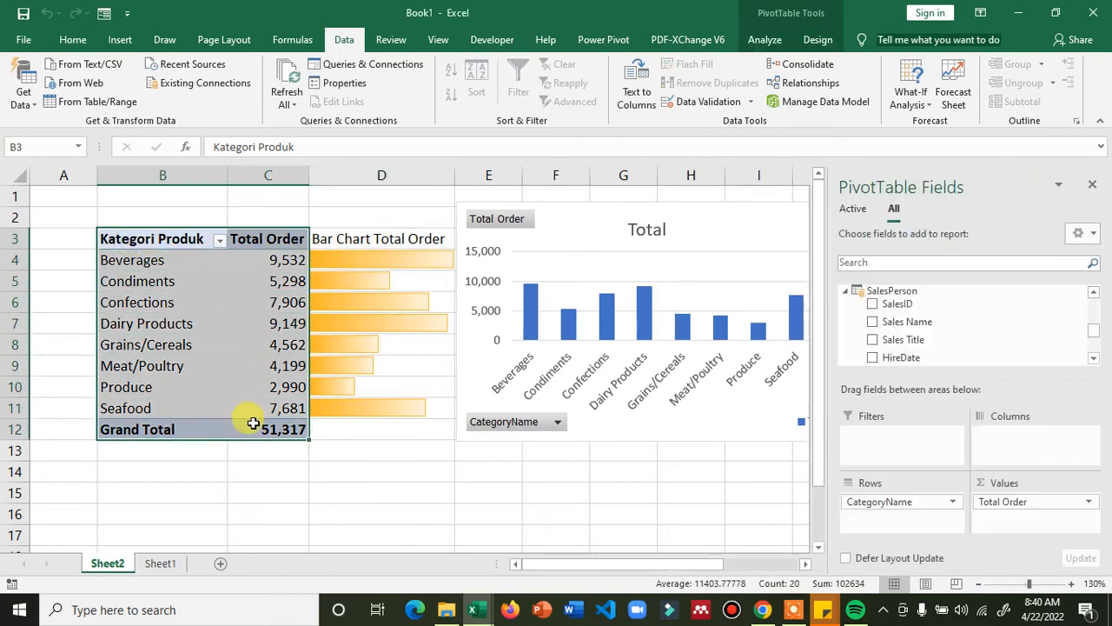
key("ctrl+c")
scroll(255, 446, "down", 2)
left_click(161, 363)
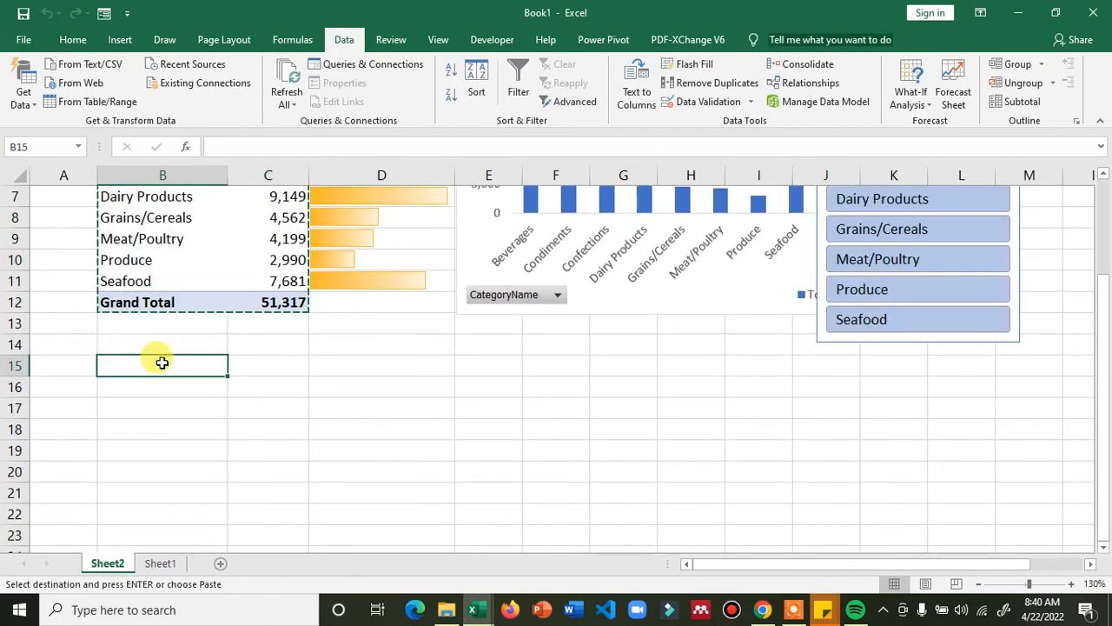
key("ctrl+v")
- Replace CategoryName with SalesPerson's Sales Name in the rows of the pasted PivotTable
left_click(166, 407)
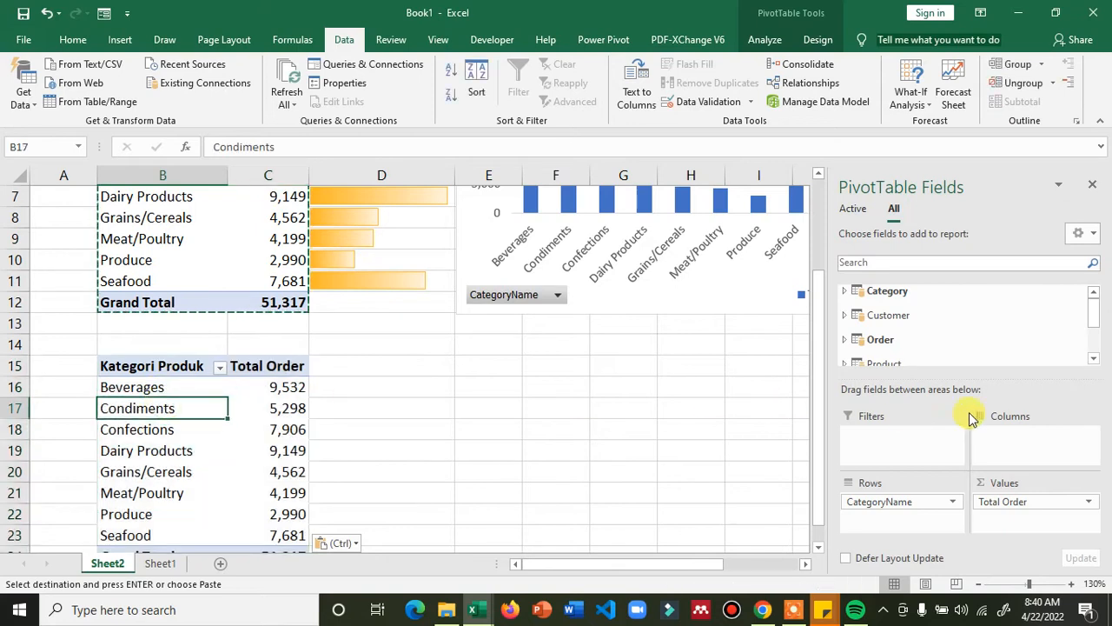
scroll(906, 342, "down", 1)
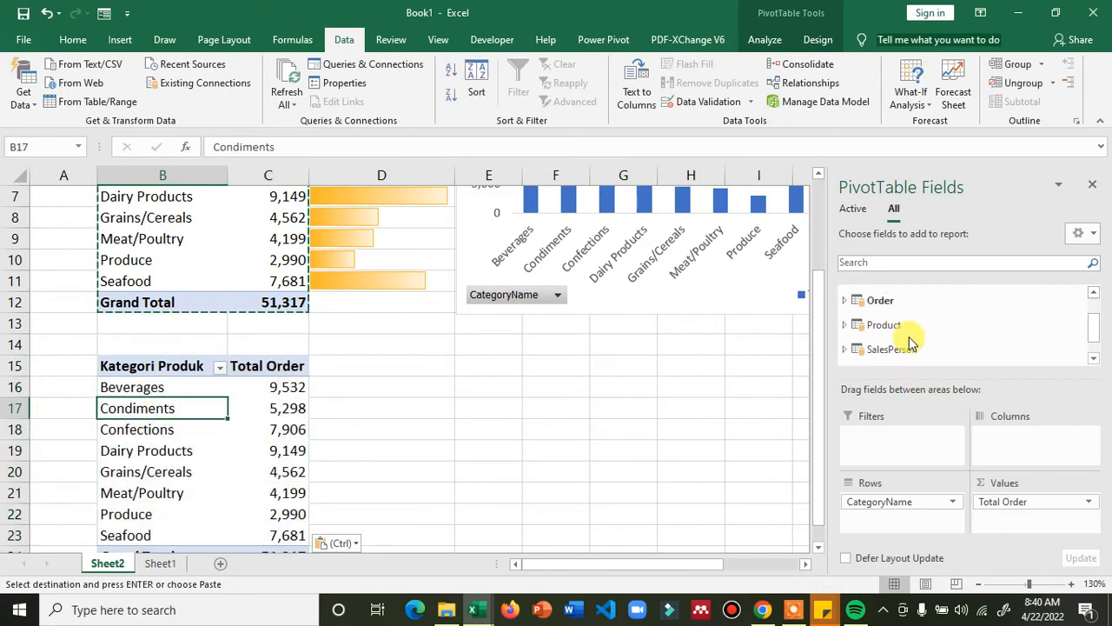
left_click(843, 348)
left_click_drag(924, 320, 908, 356)
left_click(904, 501)
left_click(903, 504)
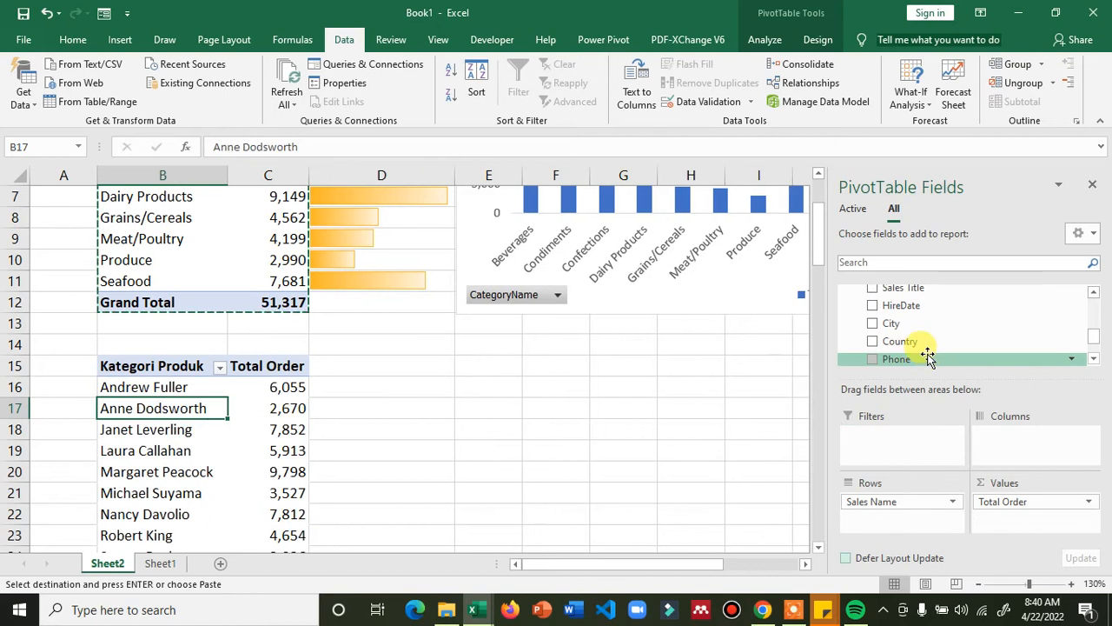
left_click(1012, 502)
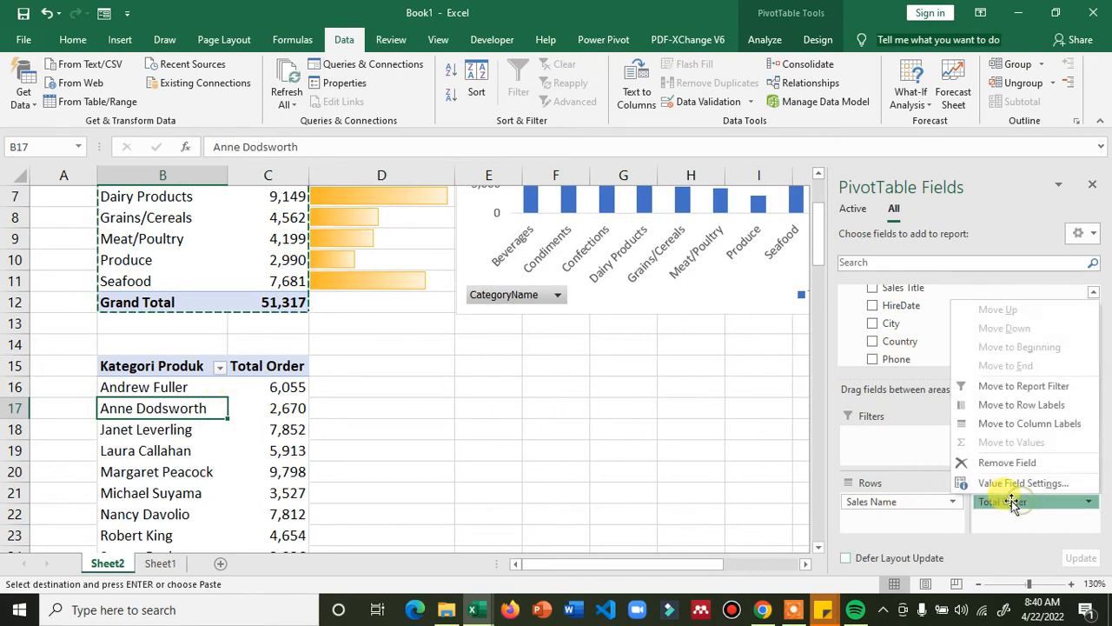
left_click(715, 453)
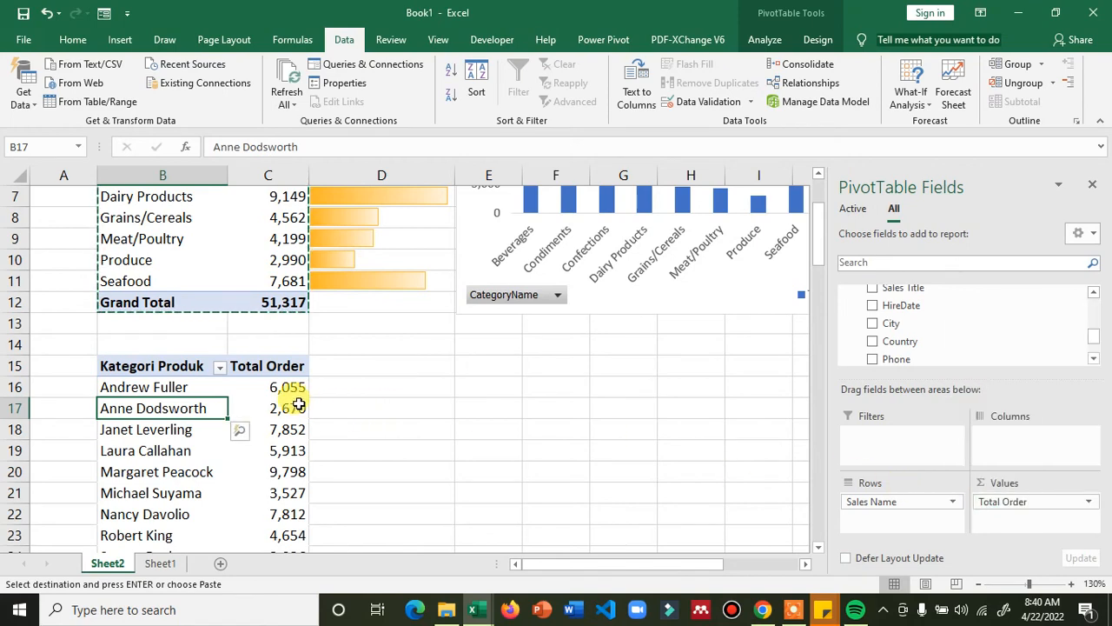
- Add ProductName from the Product table to the columns of the PivotTable at B15
scroll(347, 395, "up", 1)
scroll(350, 398, "down", 3)
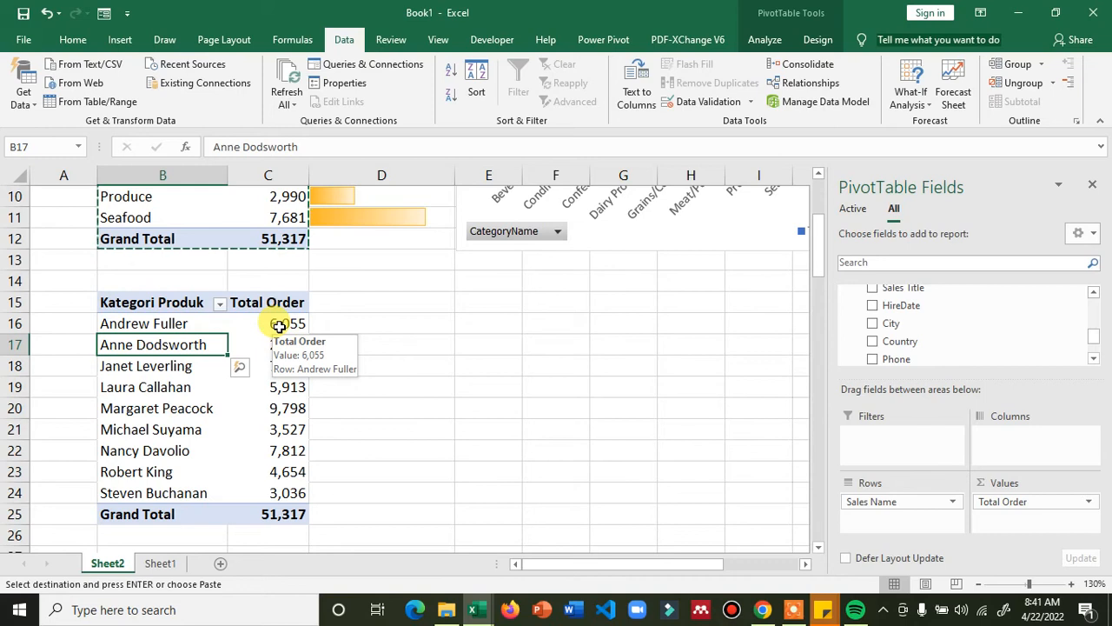
left_click(293, 323)
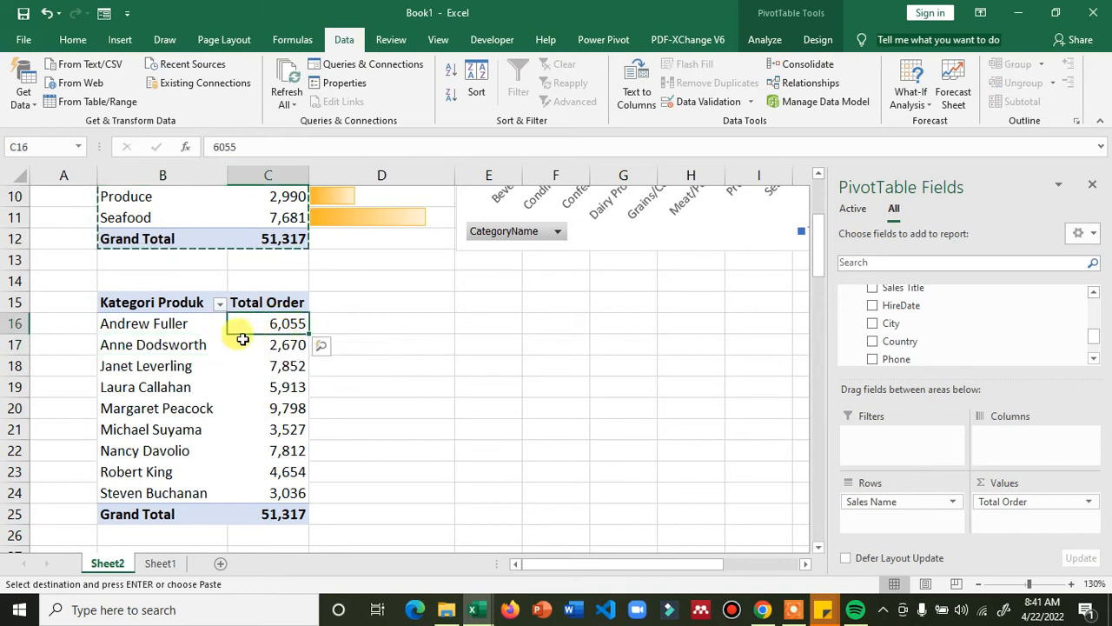
scroll(882, 345, "up", 2)
left_click(844, 317)
left_click(842, 299)
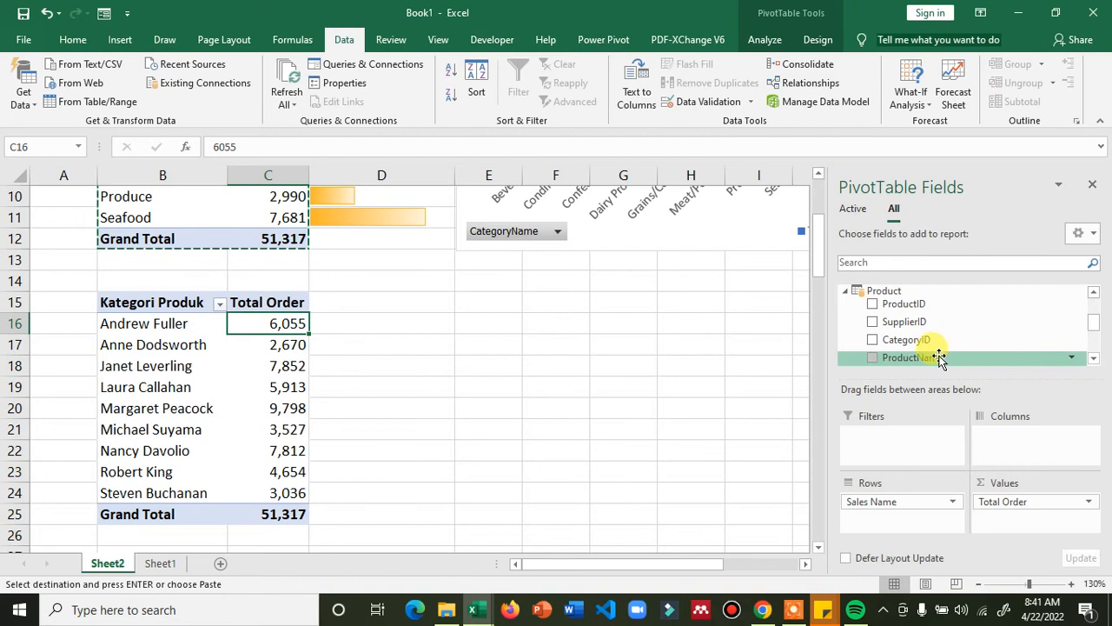
left_click_drag(940, 359, 1003, 443)
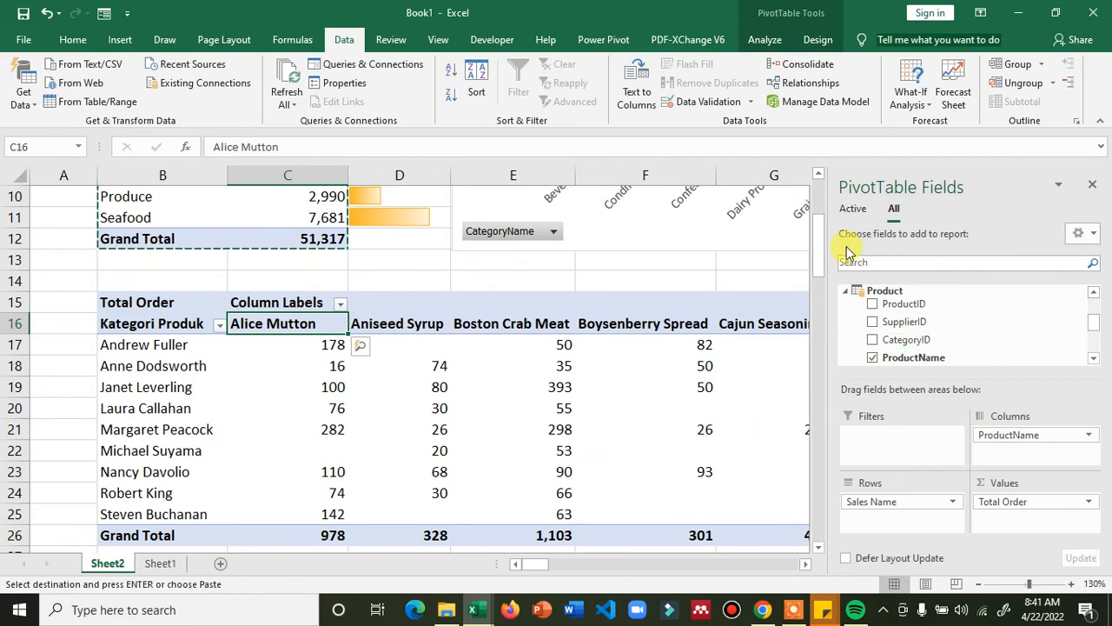
- Examine the order quantities per salesperson and product across the wide PivotTable
left_click(746, 258)
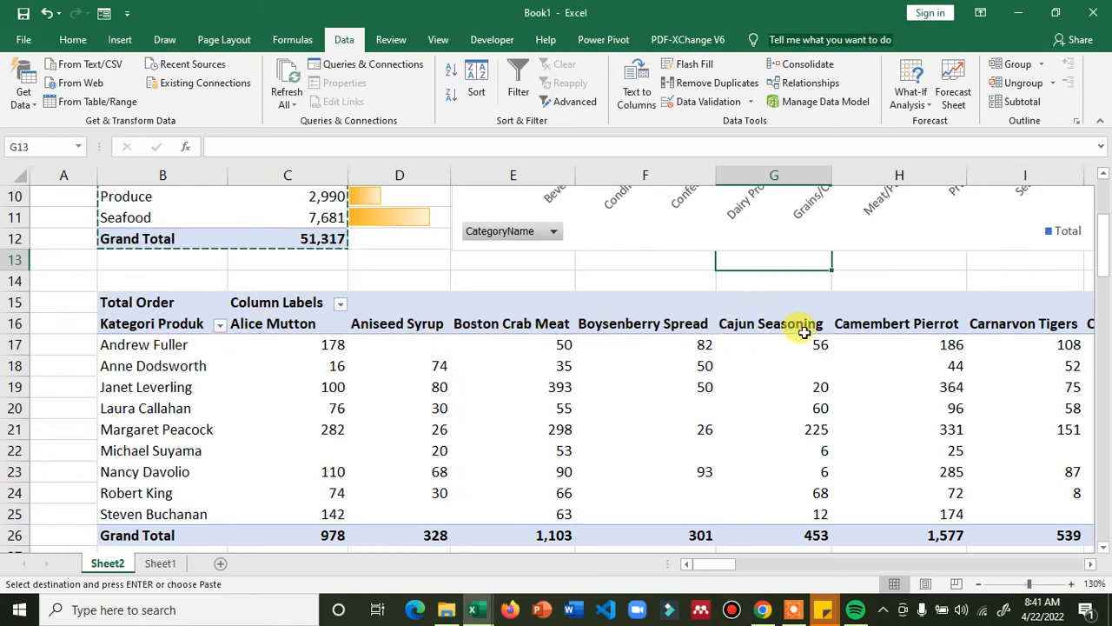
left_click(428, 346)
left_click(498, 341)
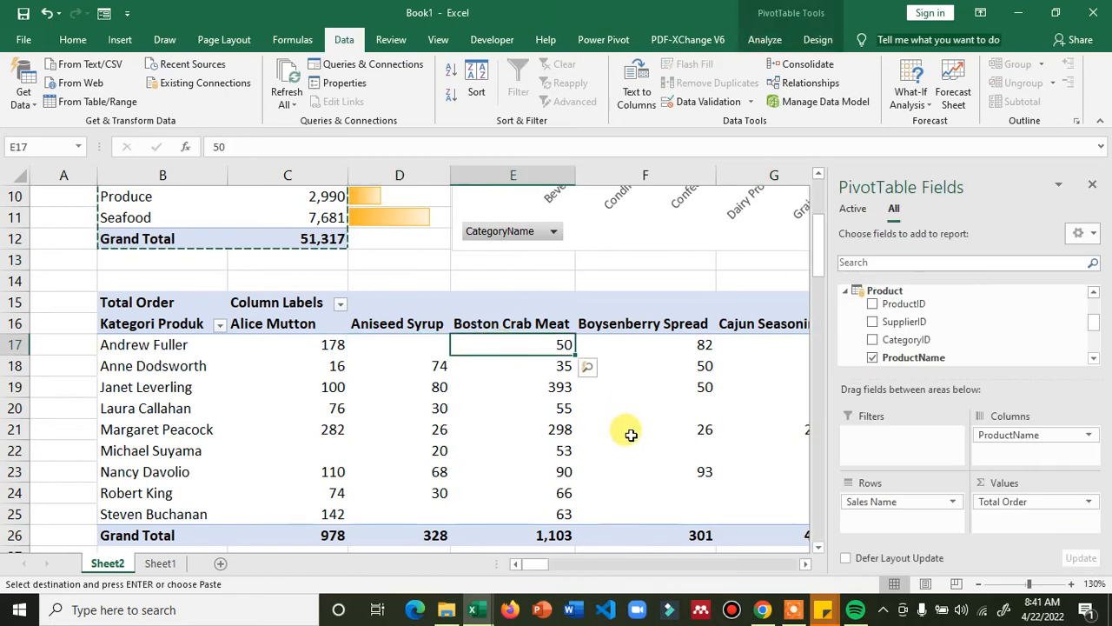
left_click(657, 486)
left_click(748, 408)
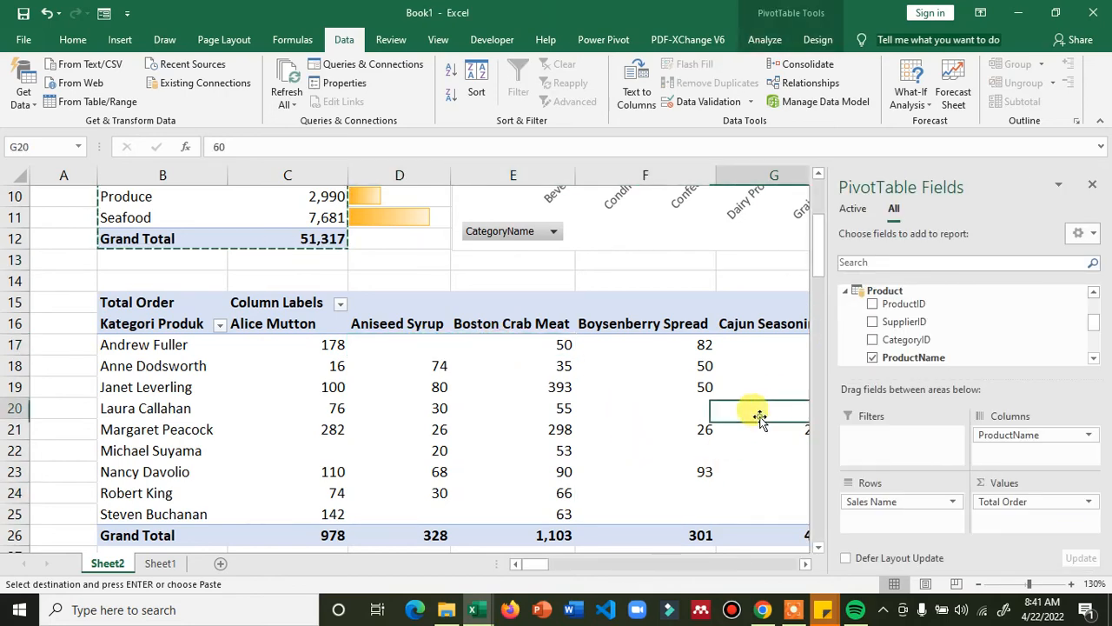
scroll(736, 370, "down", 2)
scroll(737, 370, "down", 3)
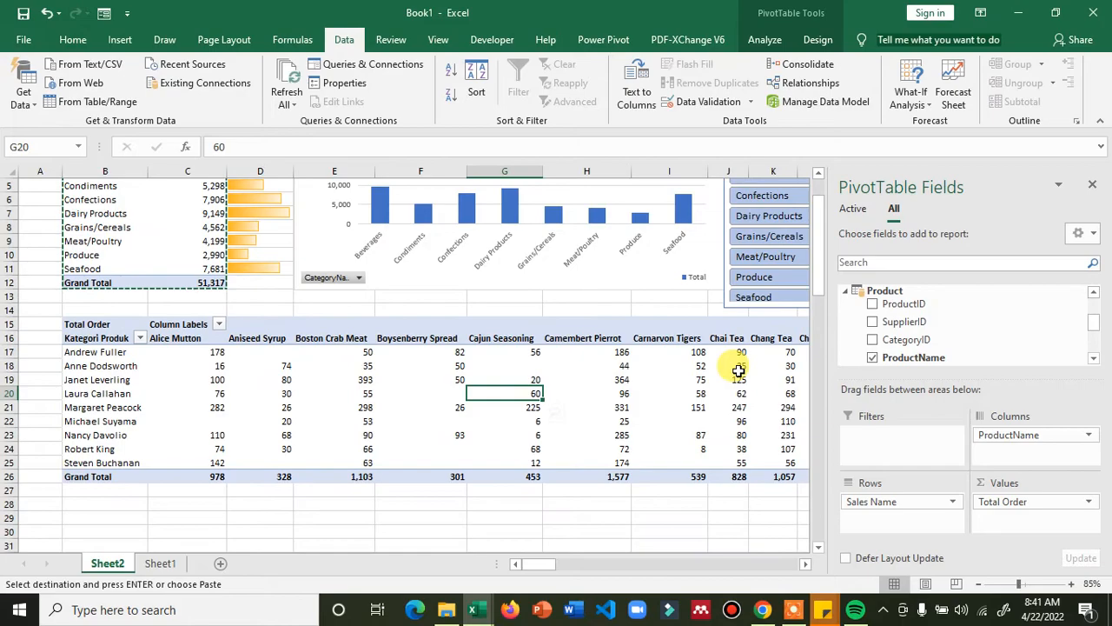
scroll(738, 371, "up", 2)
scroll(737, 370, "up", 1)
- Rearrange the PivotTable at B15 to have ProductName in the rows and Sales Name in the columns
left_click(998, 434)
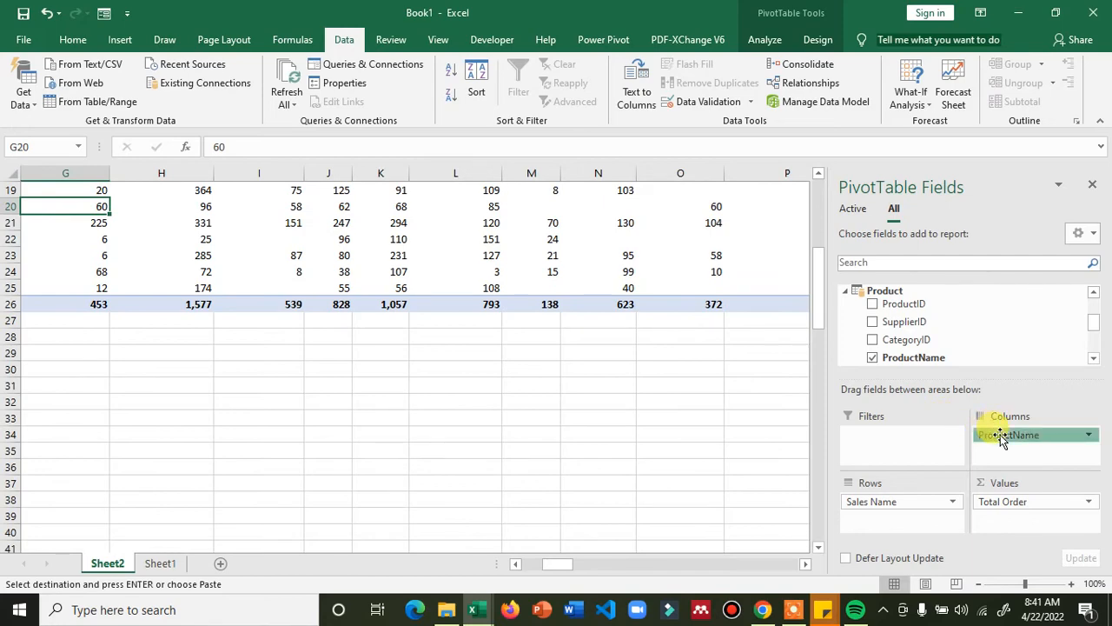
left_click_drag(999, 436, 887, 522)
scroll(658, 374, "up", 6)
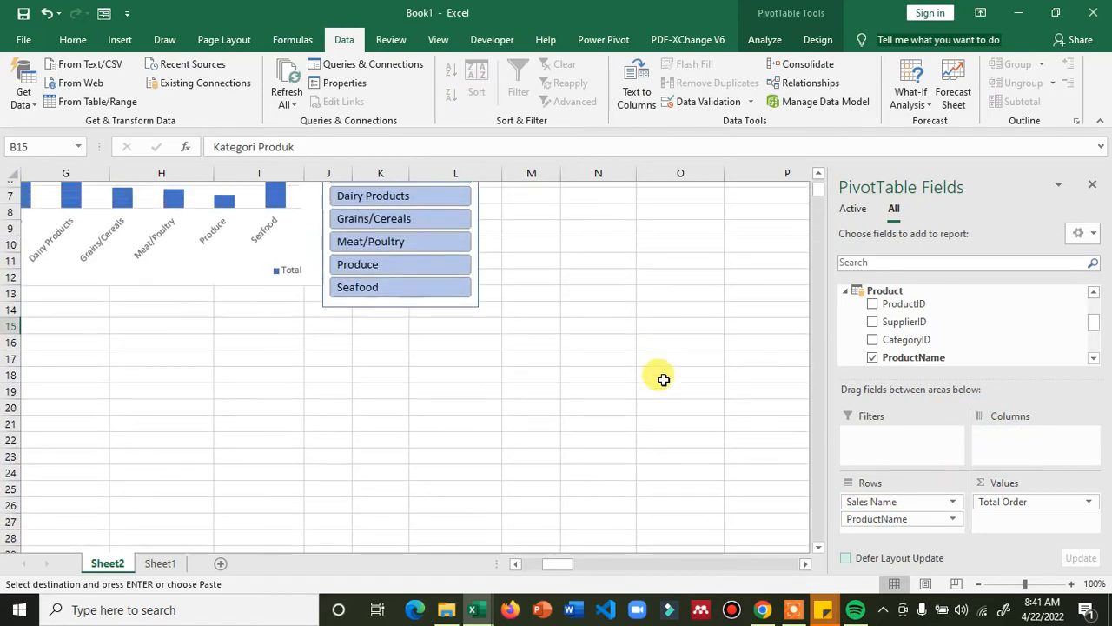
left_click_drag(560, 562, 536, 564)
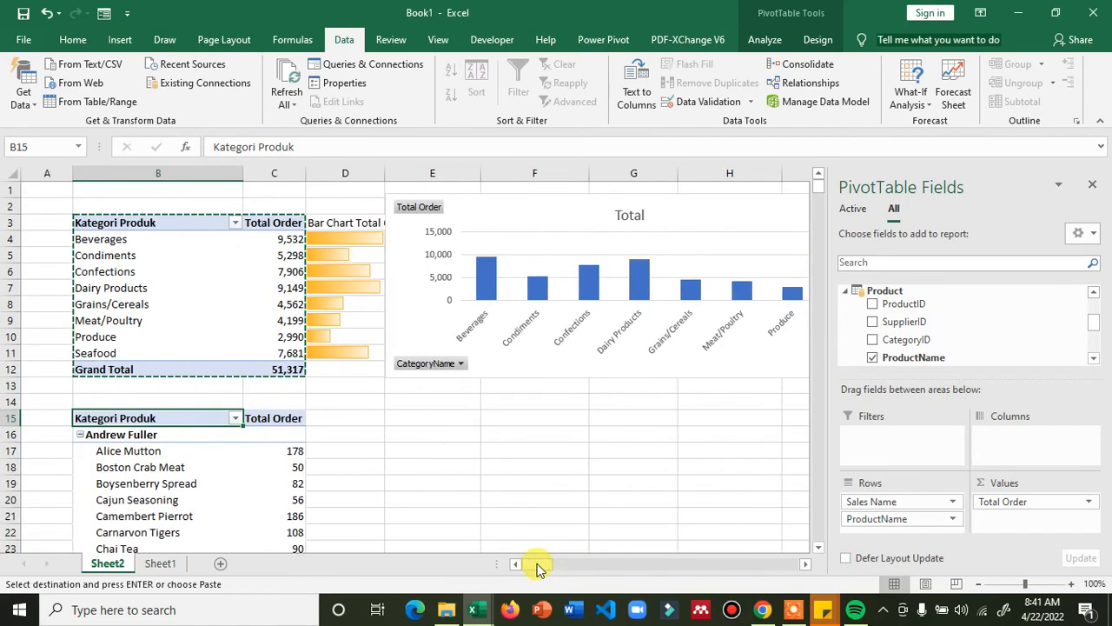
scroll(257, 413, "down", 2)
scroll(160, 357, "down", 6)
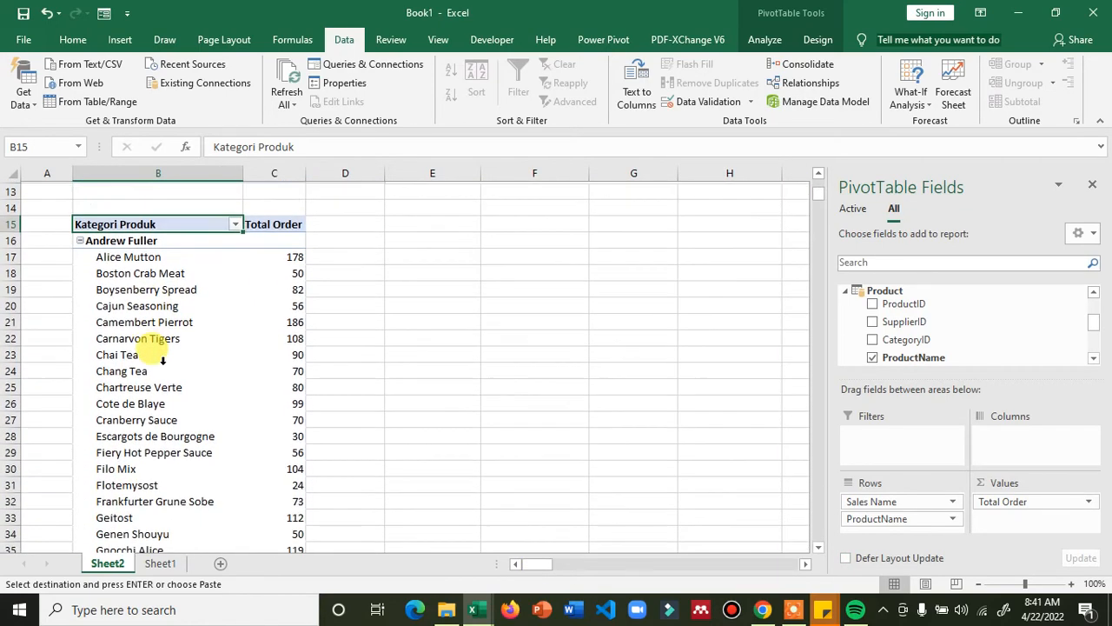
scroll(161, 356, "up", 4)
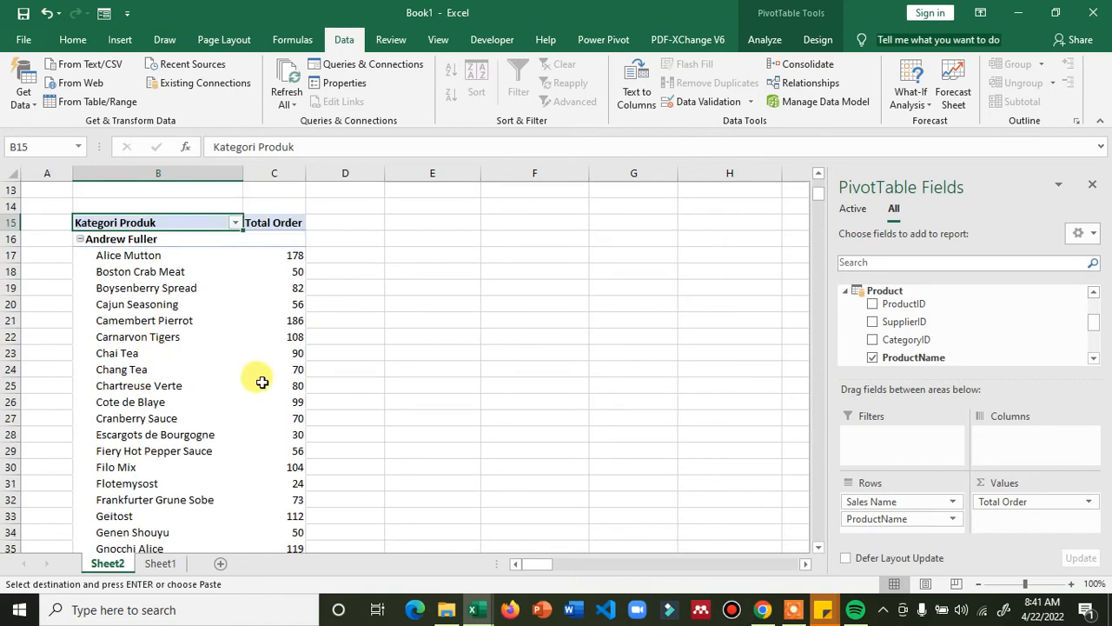
left_click_drag(879, 507, 1012, 439)
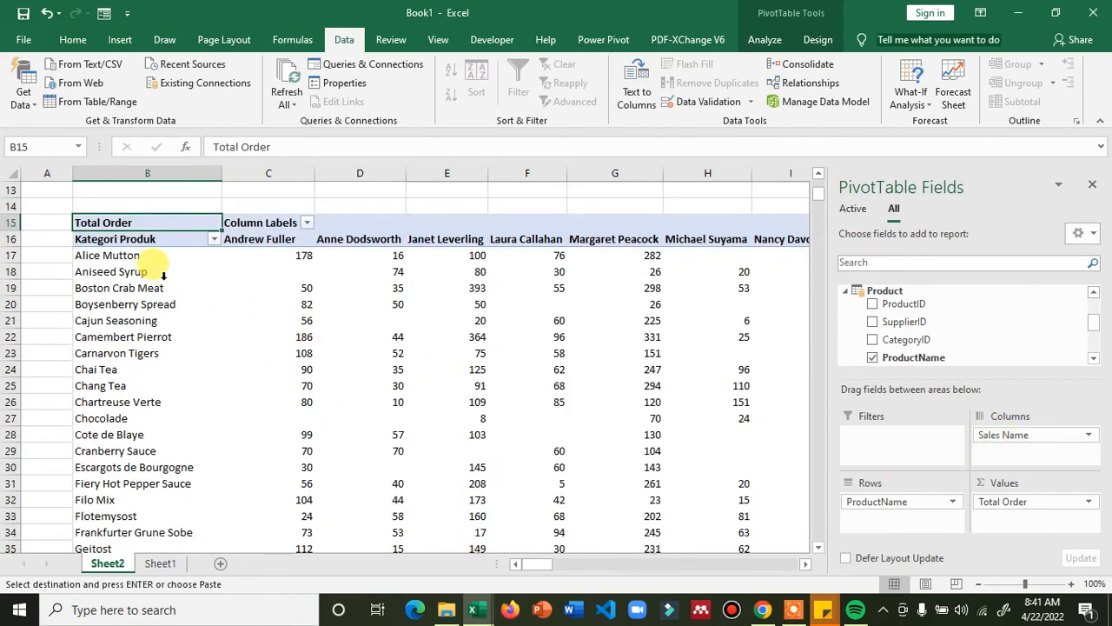
- Format the product-by-salesperson quantities in C17:K93 with the comma style and no decimal places
left_click(289, 271)
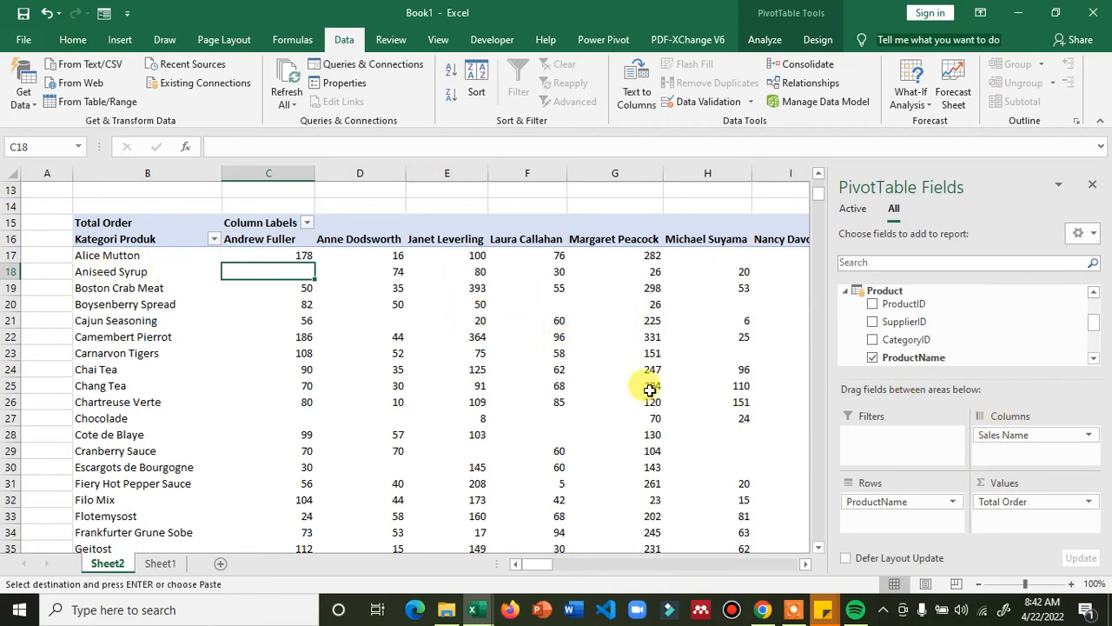
left_click(1092, 189)
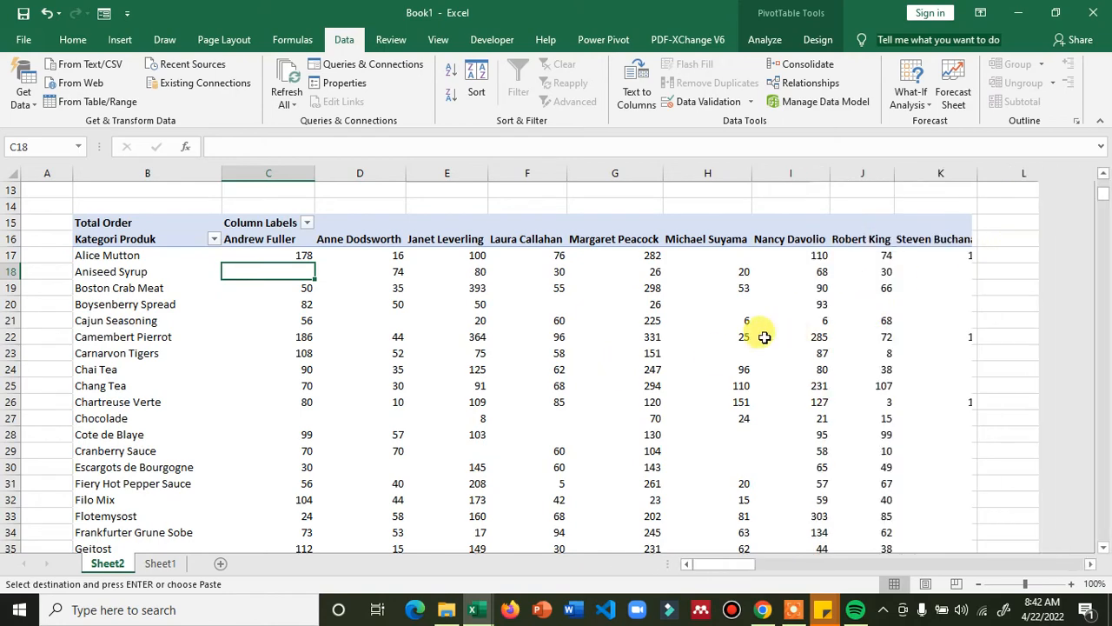
left_click(302, 258)
left_click_drag(302, 258, 918, 497)
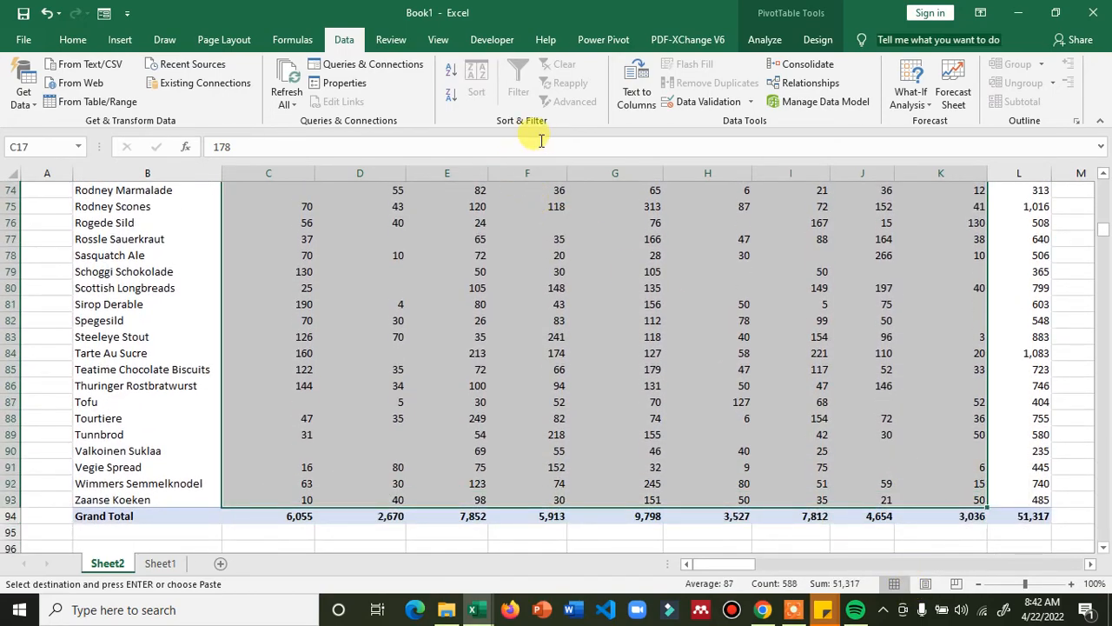
left_click(73, 39)
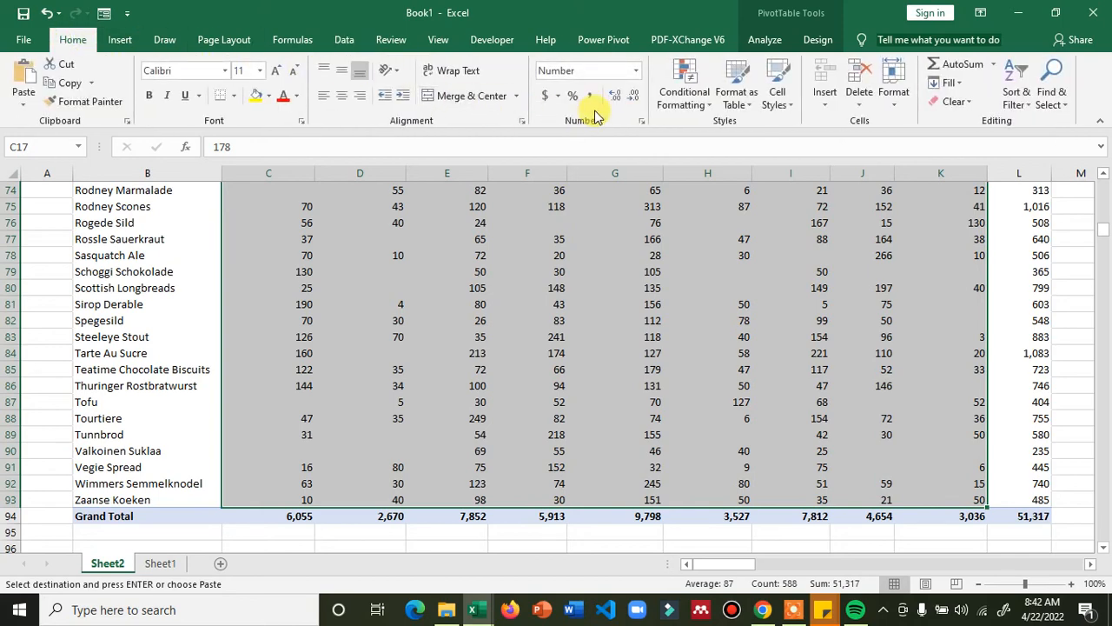
left_click(594, 99)
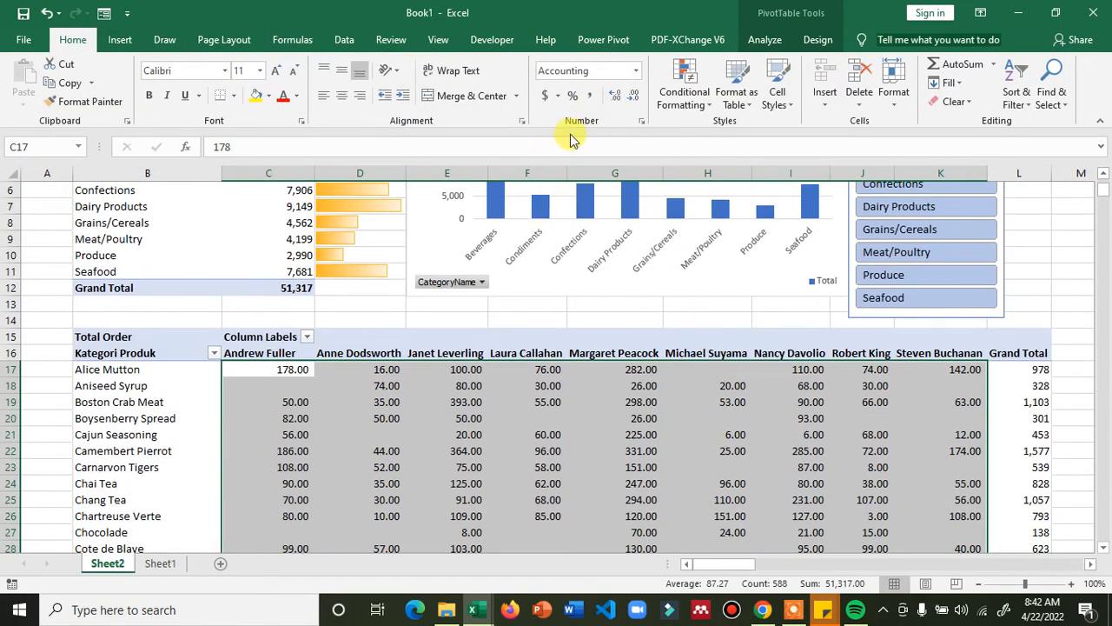
left_click(632, 99)
left_click(632, 99)
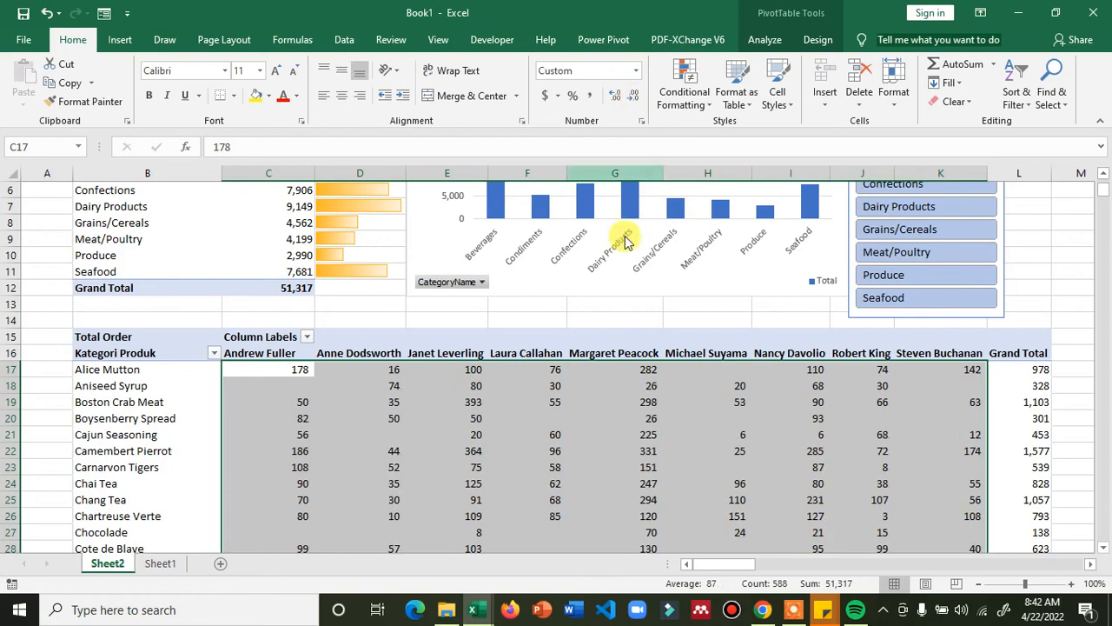
- Examine the order quantities per product and salesperson from the first product down to the Grand Total row
scroll(613, 353, "down", 4)
scroll(612, 360, "down", 10)
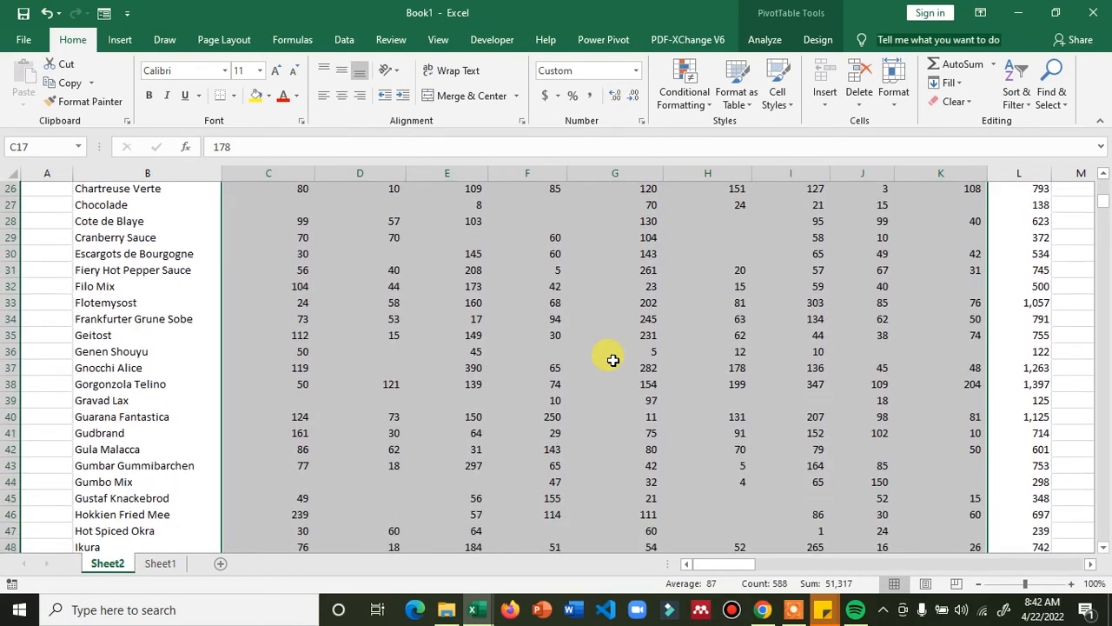
scroll(613, 359, "down", 11)
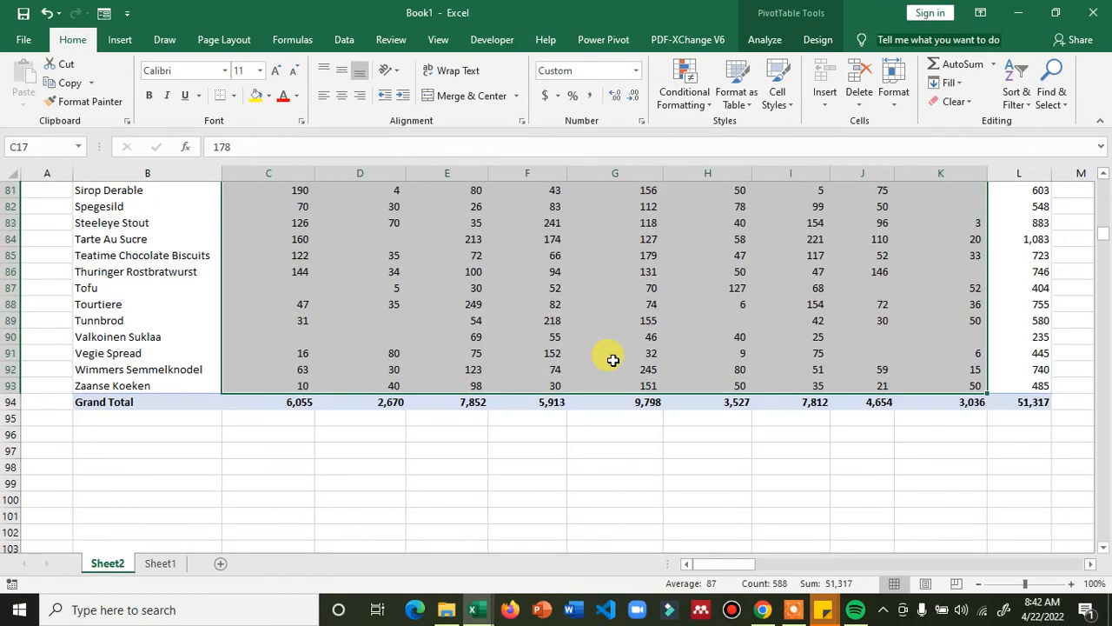
left_click(393, 463)
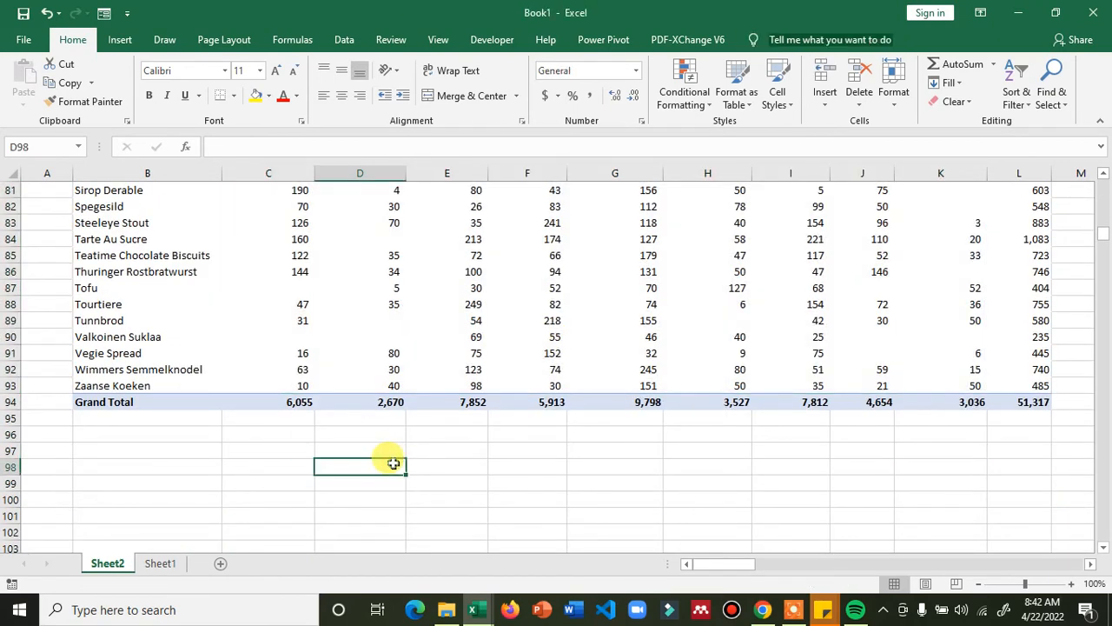
scroll(978, 452, "up", 1)
scroll(978, 452, "up", 17)
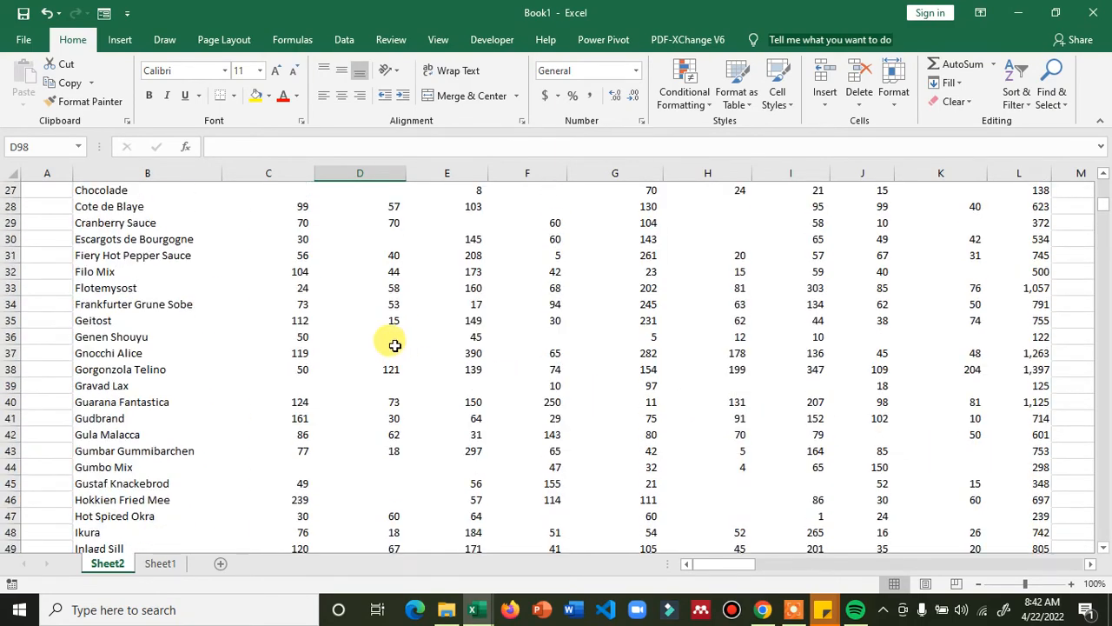
scroll(390, 341, "up", 5)
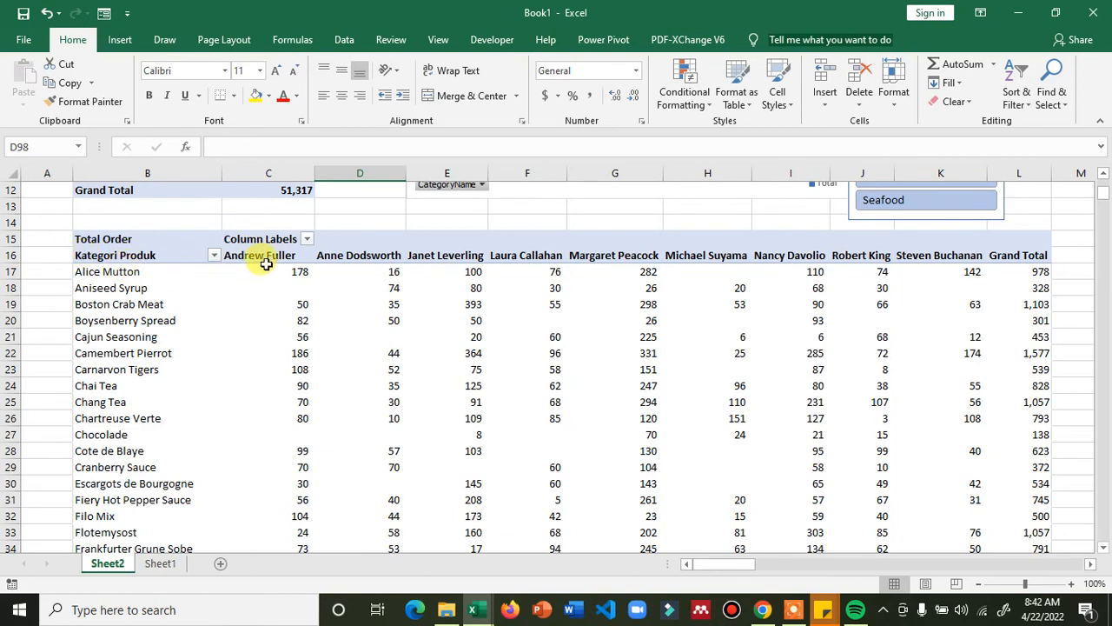
- Replace ProductName with CategoryName from the Category table in the rows of the PivotTable at B15
left_click(170, 304)
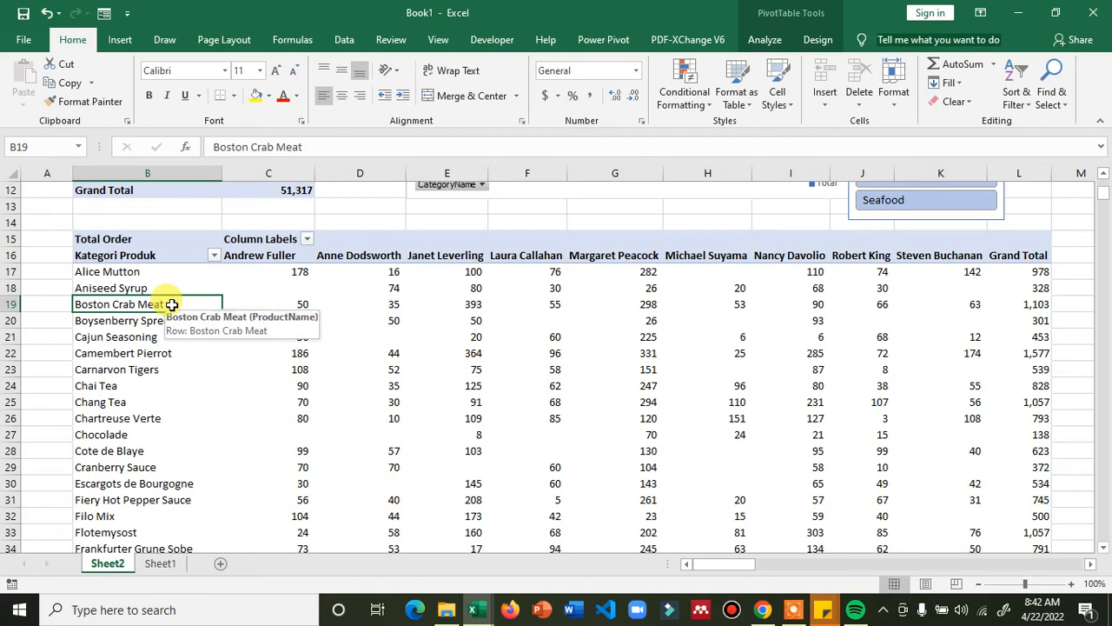
right_click(175, 304)
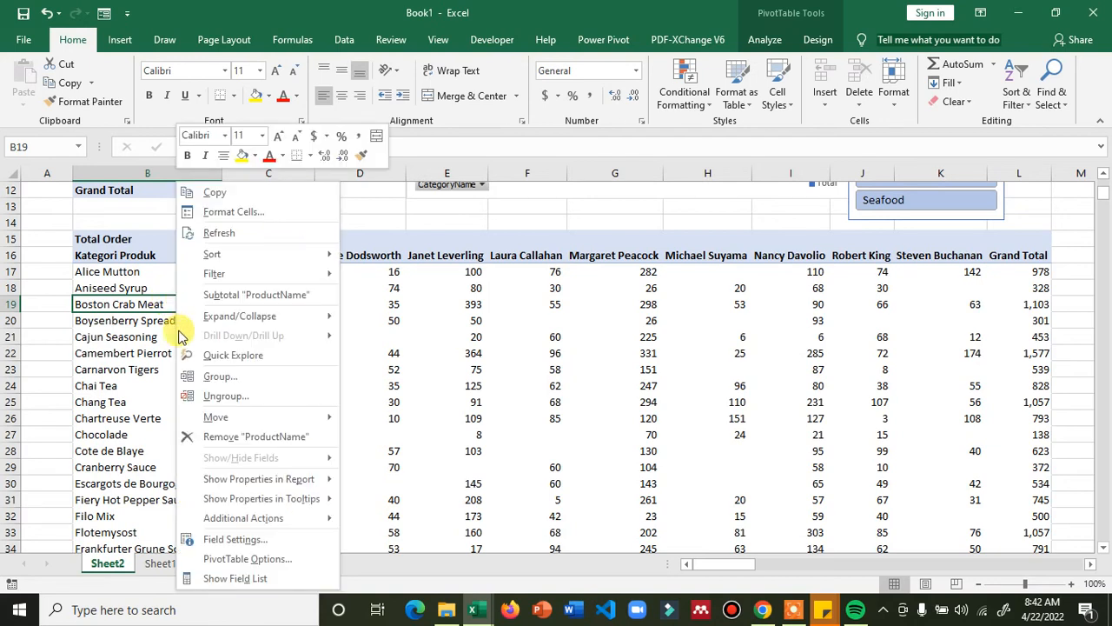
left_click(250, 577)
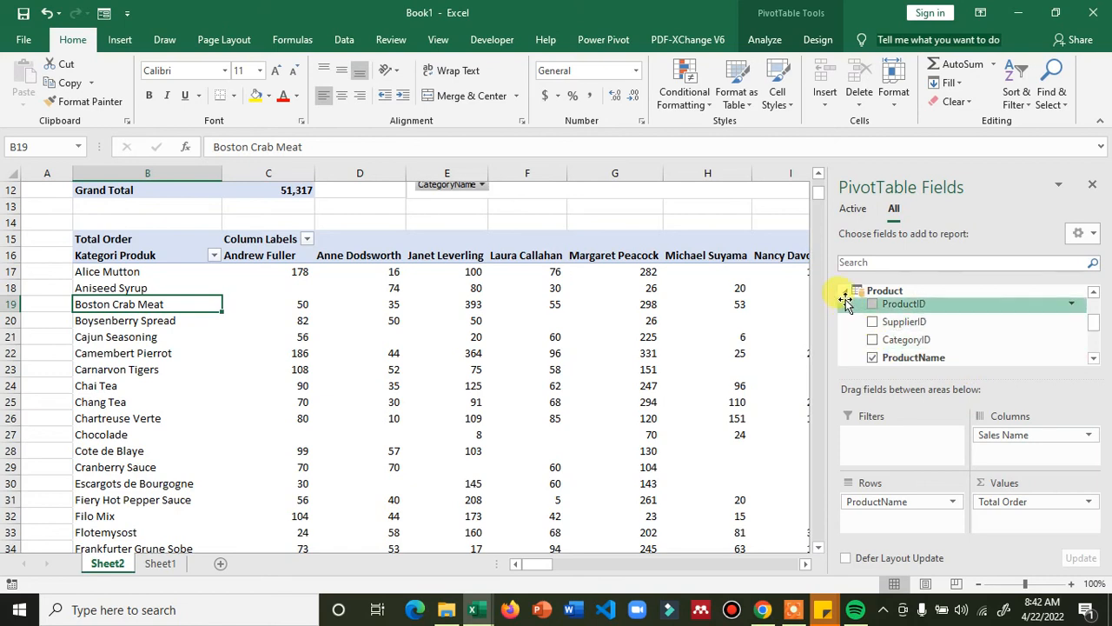
left_click(872, 357)
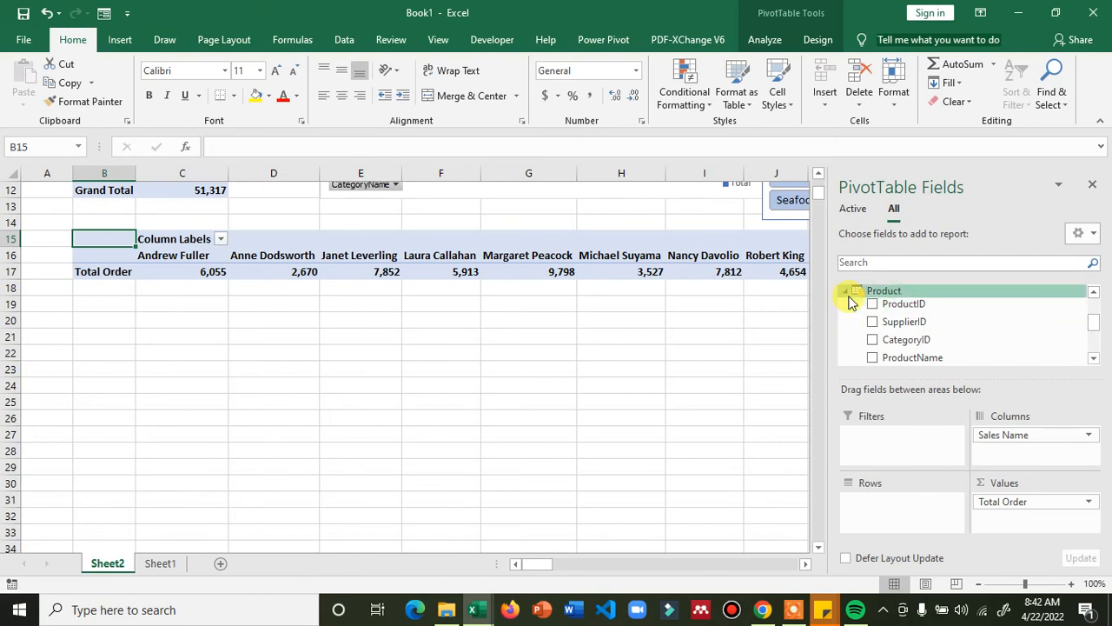
left_click(848, 295)
scroll(841, 302, "up", 1)
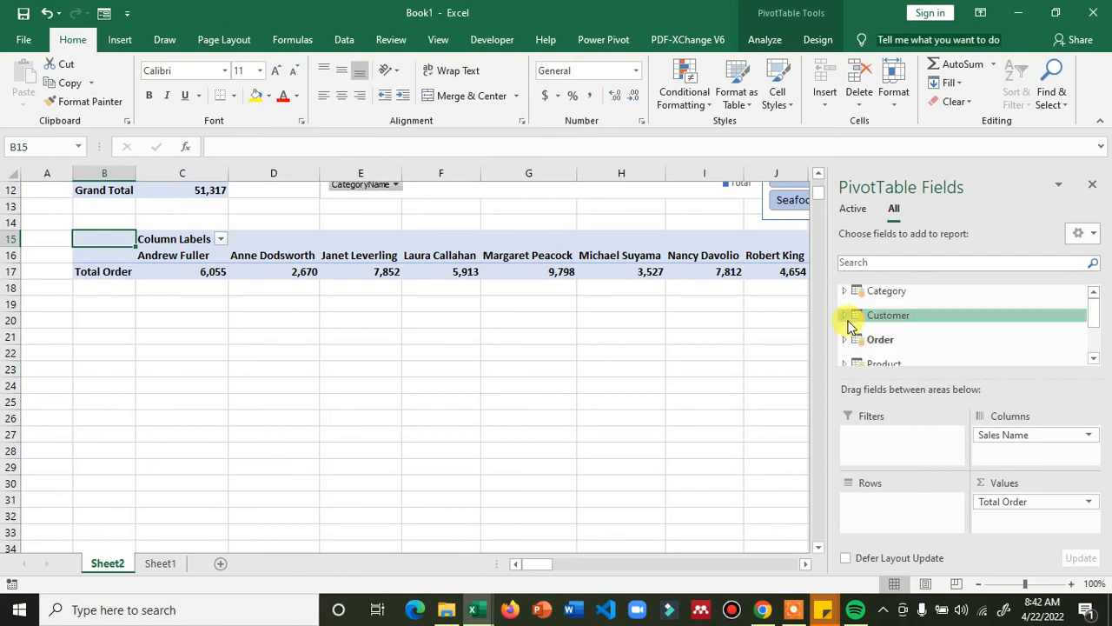
left_click(844, 291)
left_click_drag(887, 318, 887, 499)
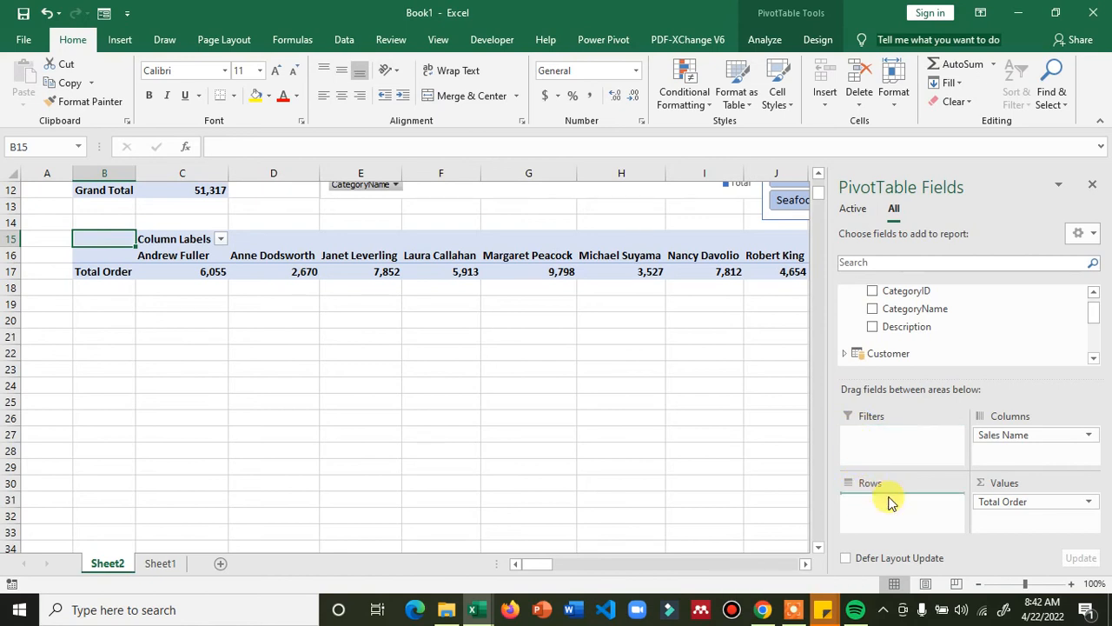
left_click(643, 483)
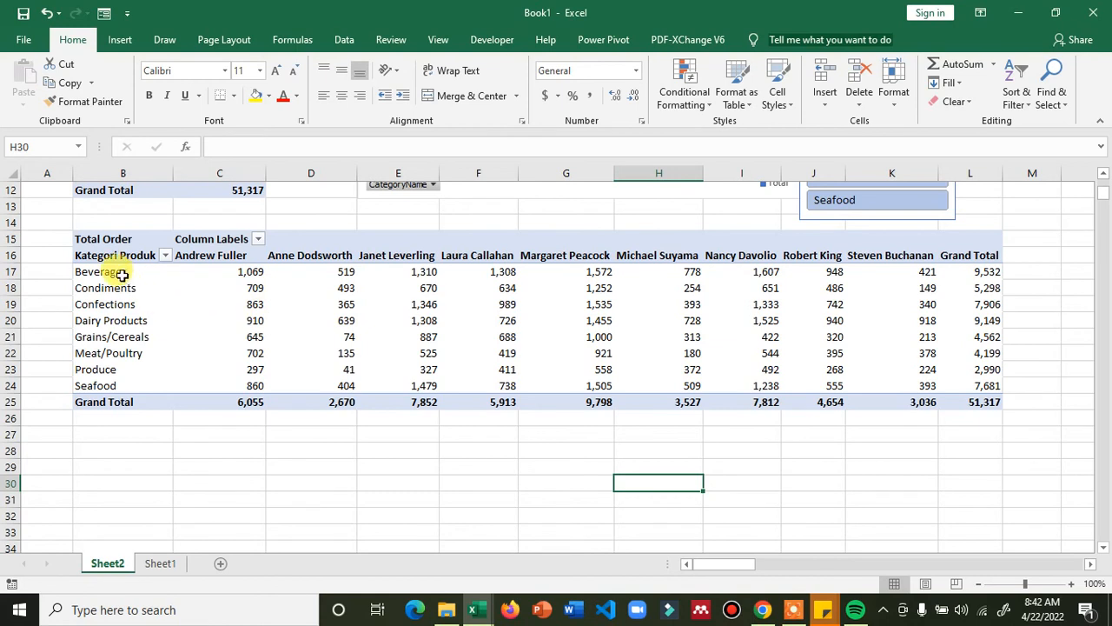
- Rename the Column Labels header in C15 as Sales Name
left_click(208, 241)
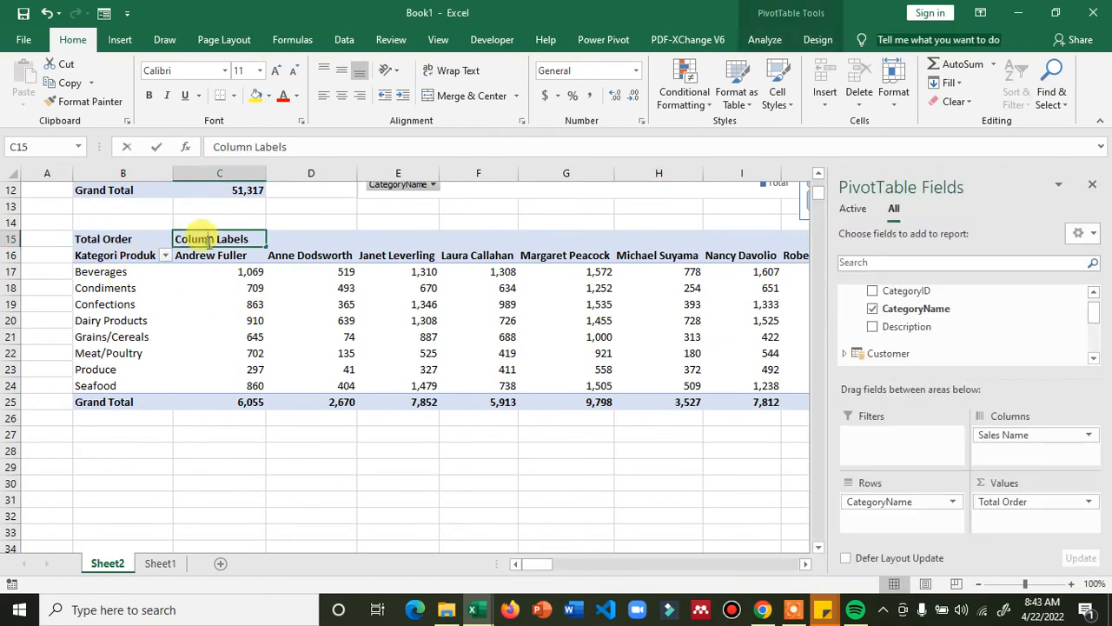
double_click(208, 241)
type("Sales Name")
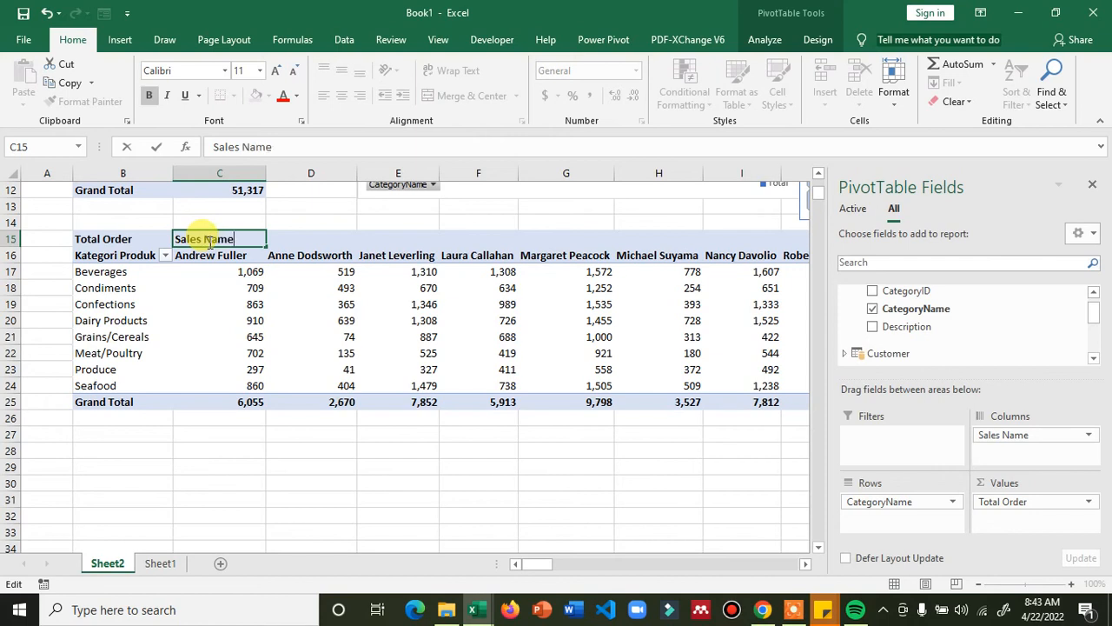
key("Return")
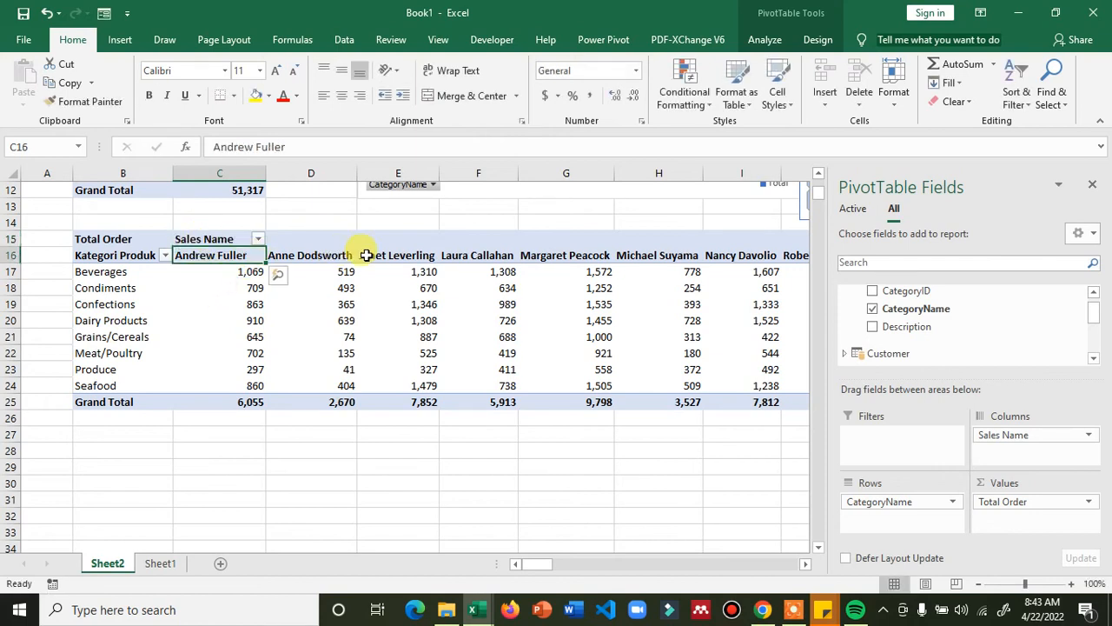
left_click(489, 481)
- Format the category-by-salesperson quantities in C17:K24 with the comma style and no decimal places
left_click_drag(258, 278, 896, 382)
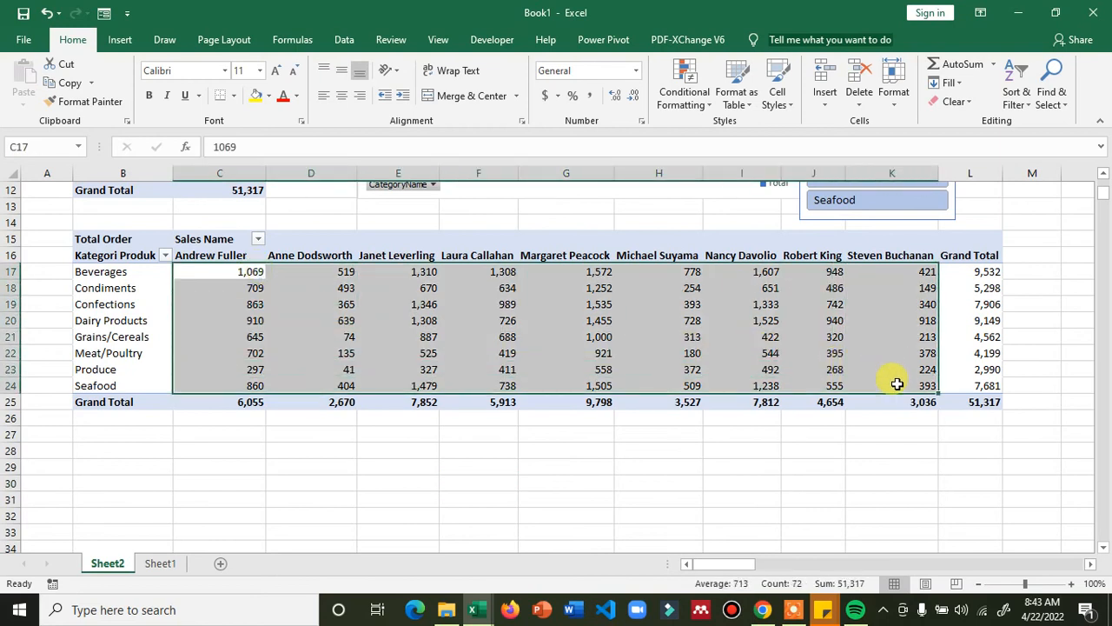
left_click(590, 99)
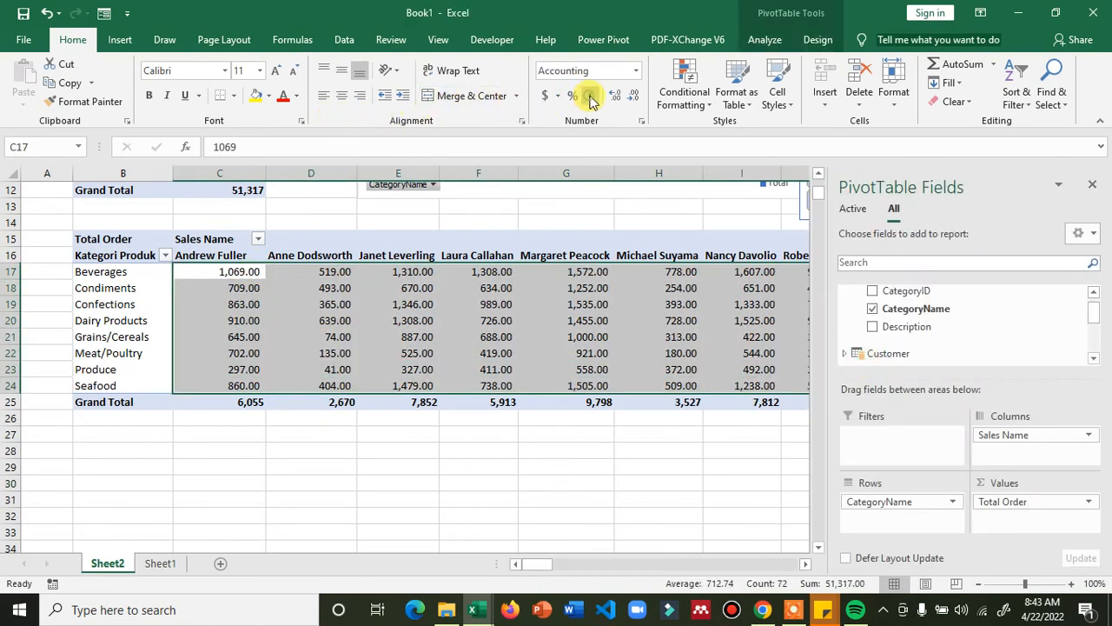
left_click(628, 98)
left_click(627, 98)
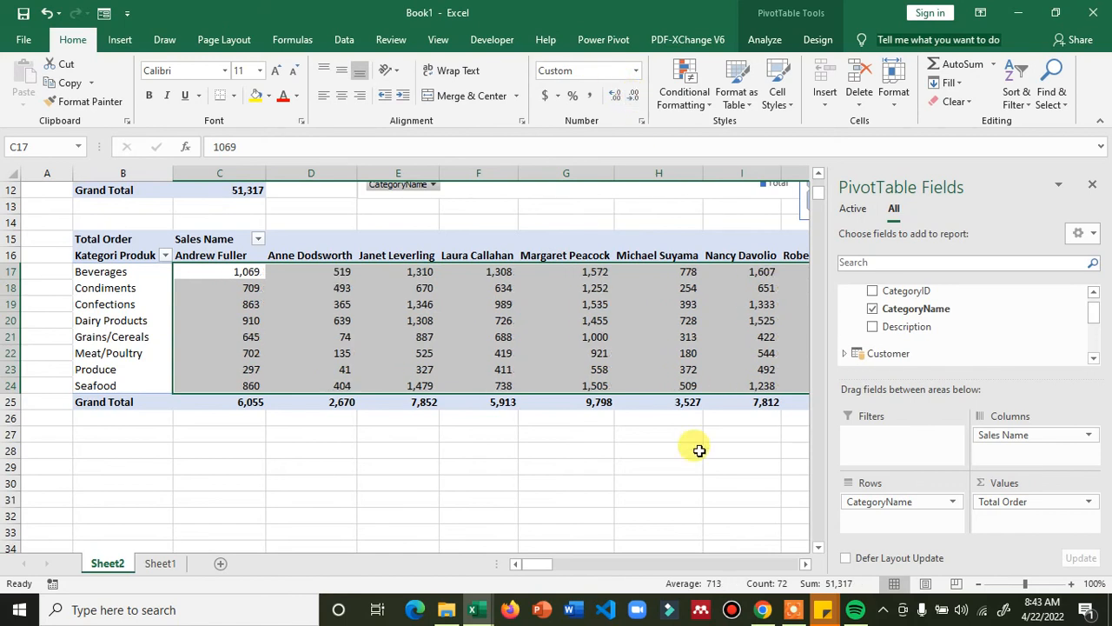
left_click(679, 478)
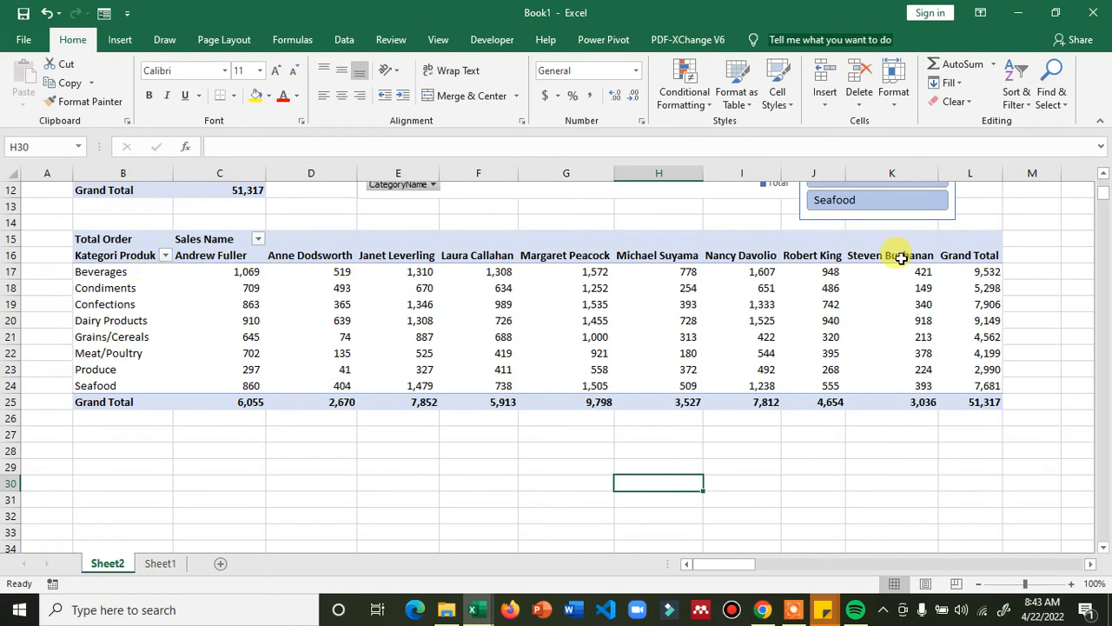
- Compare the category totals in the upper PivotTable with the Grand Total column of the salesperson PivotTable
scroll(979, 271, "up", 4)
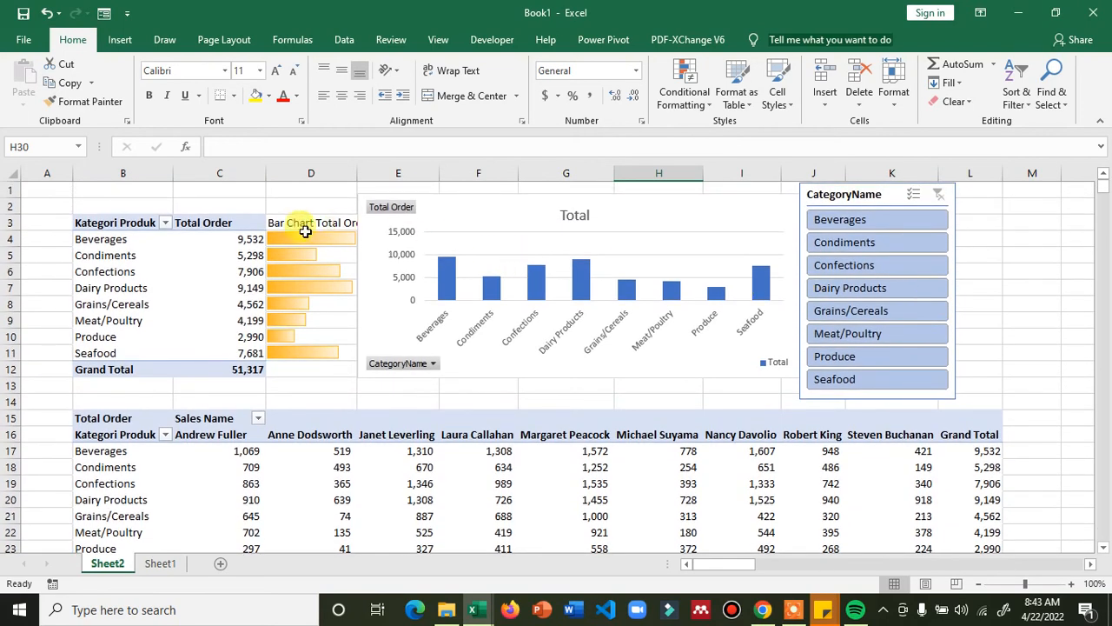
left_click(232, 245)
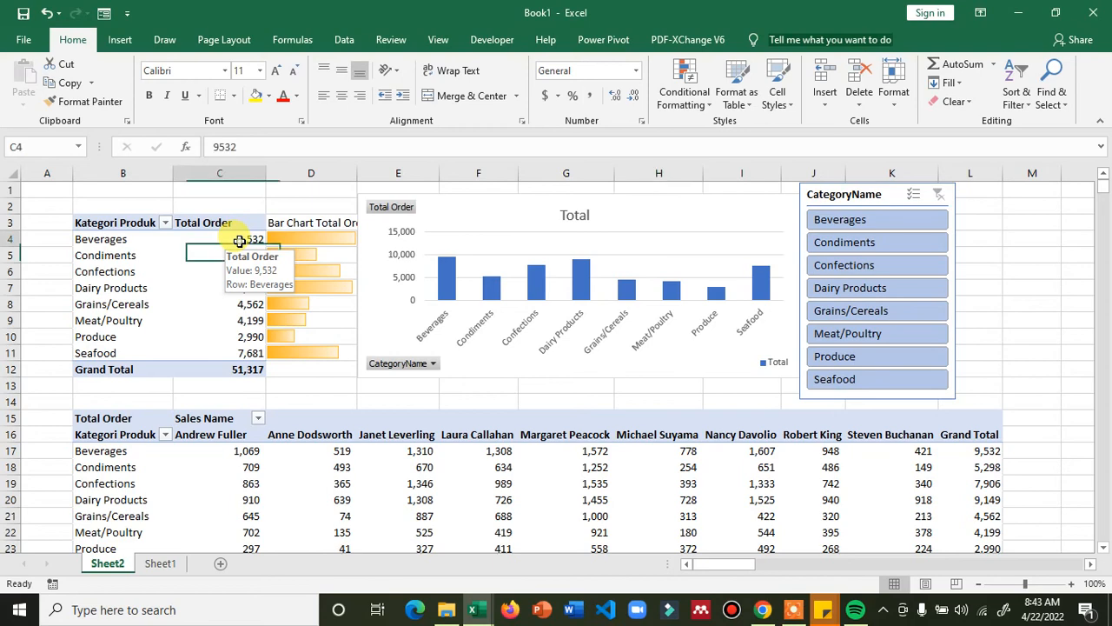
left_click(638, 401)
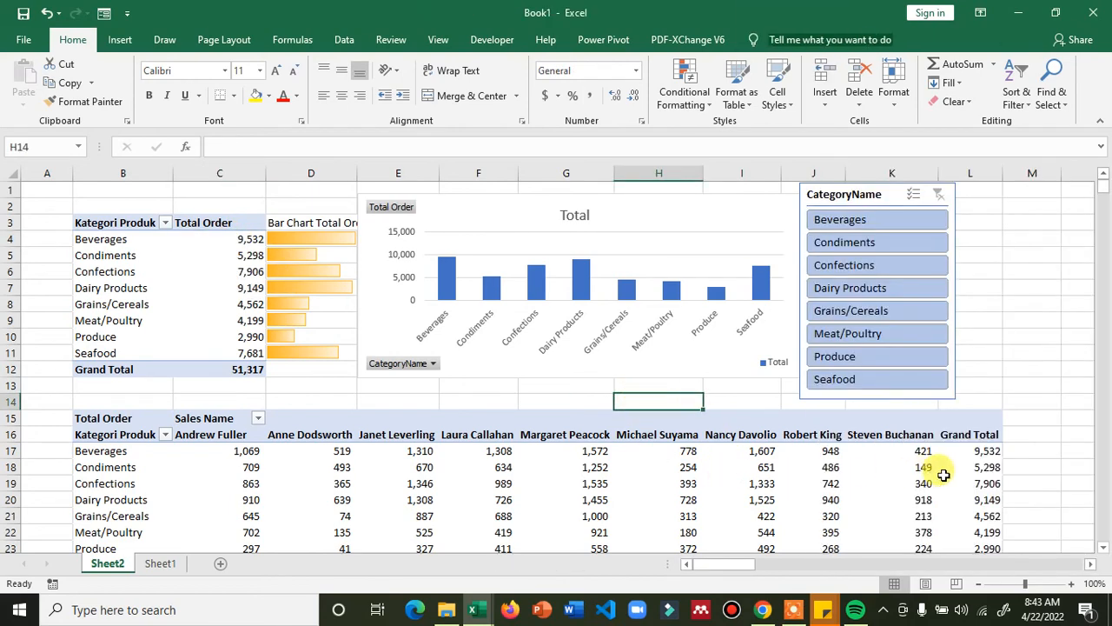
scroll(241, 293, "down", 4)
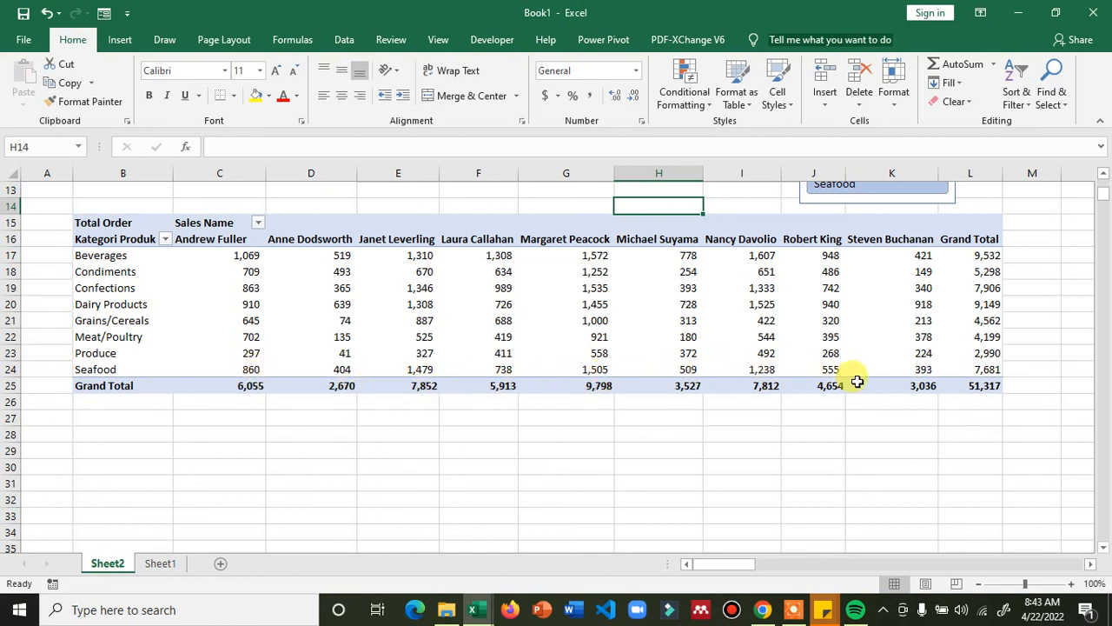
- Switch to the Power Pivot window of Book1 and review the table relationships in the diagram
mouse_move(857, 382)
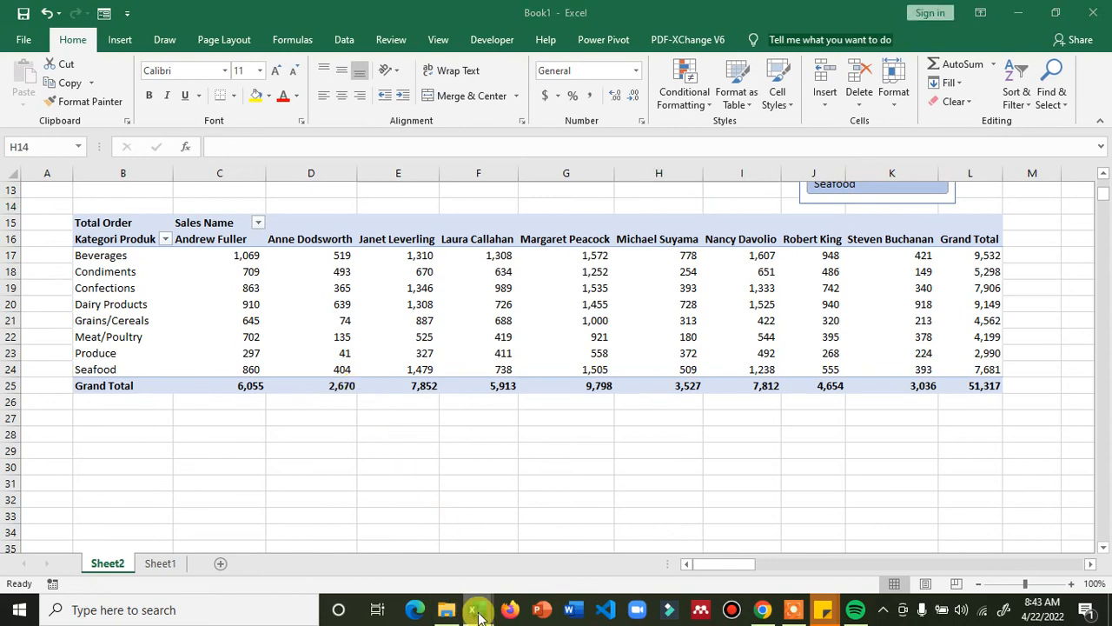
mouse_move(473, 607)
left_click(521, 561)
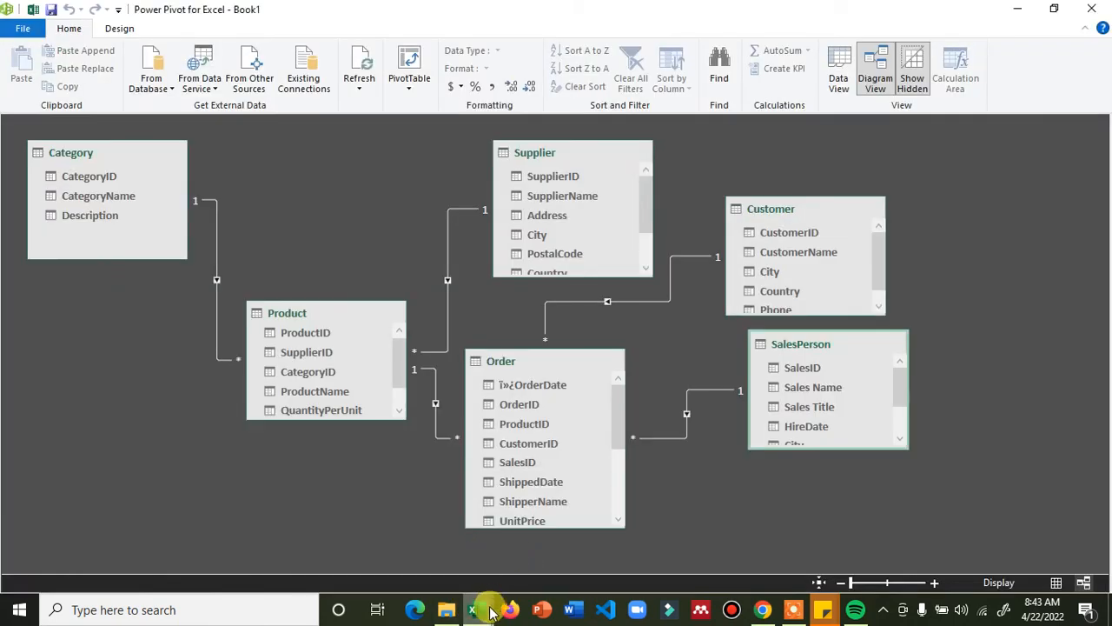
mouse_move(473, 610)
mouse_move(425, 565)
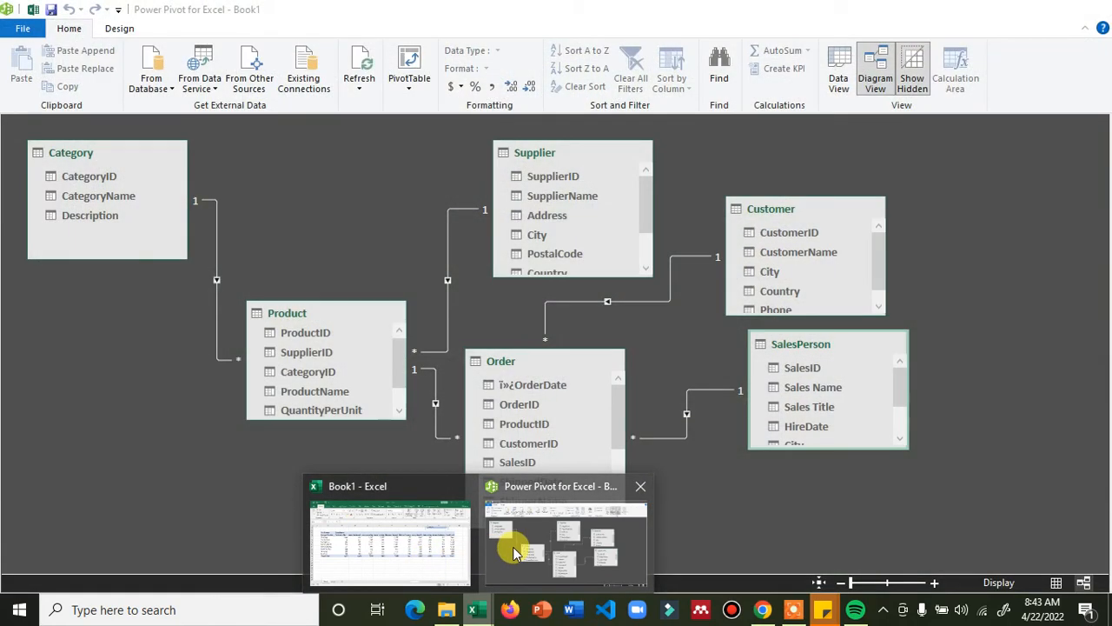
left_click(514, 546)
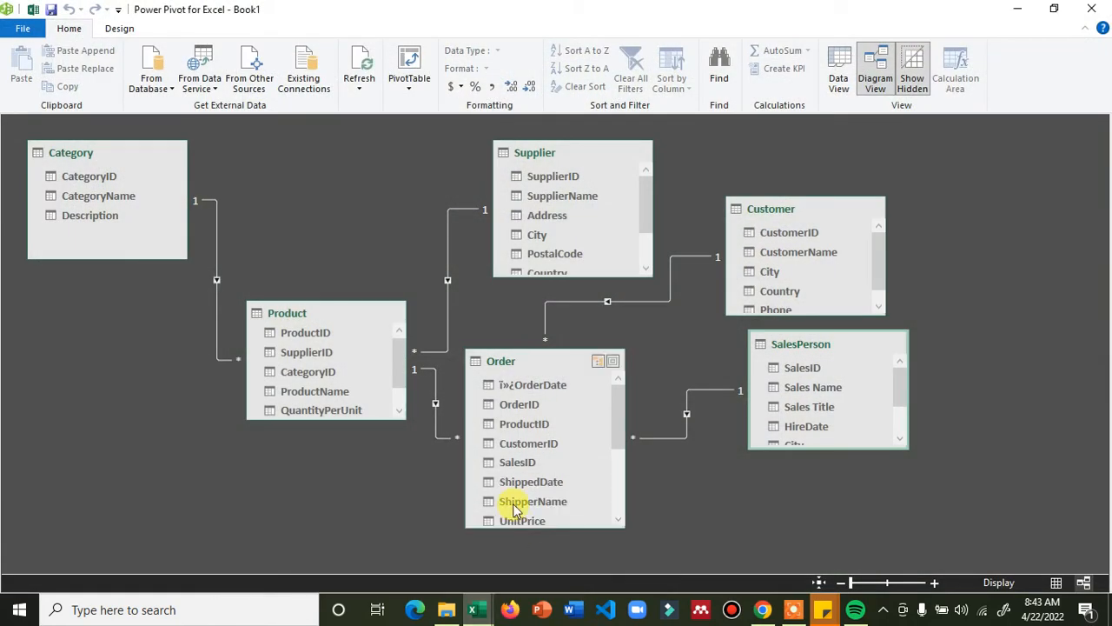
- Display the data model's rows in Data View and look through the Category, Product, Supplier, Customer, Order and SalesPerson tables
left_click(839, 74)
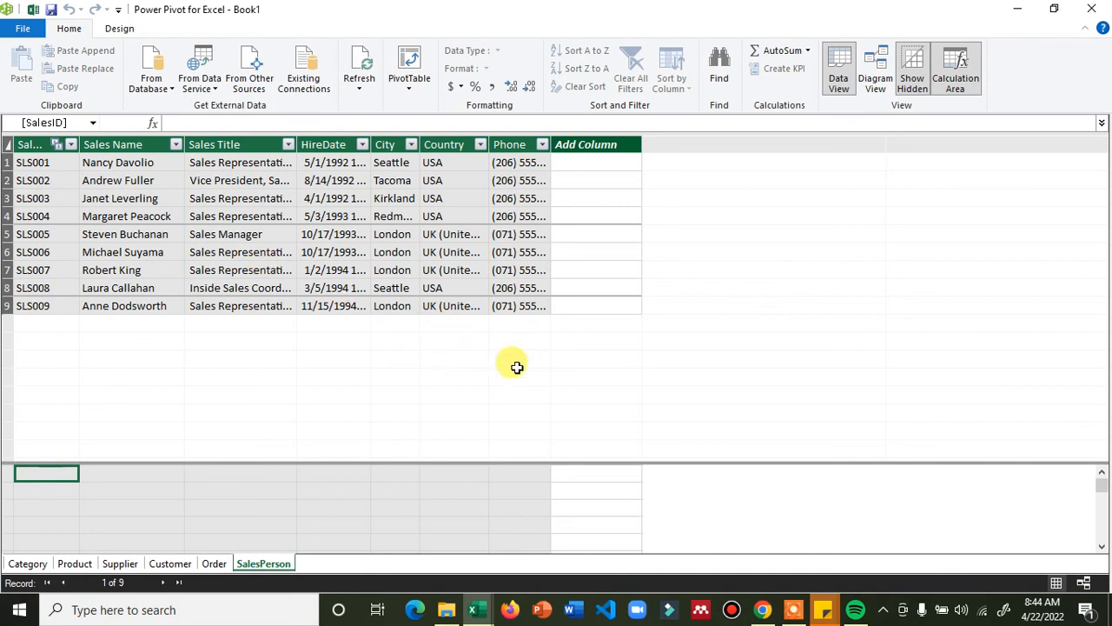
left_click_drag(551, 138, 643, 139)
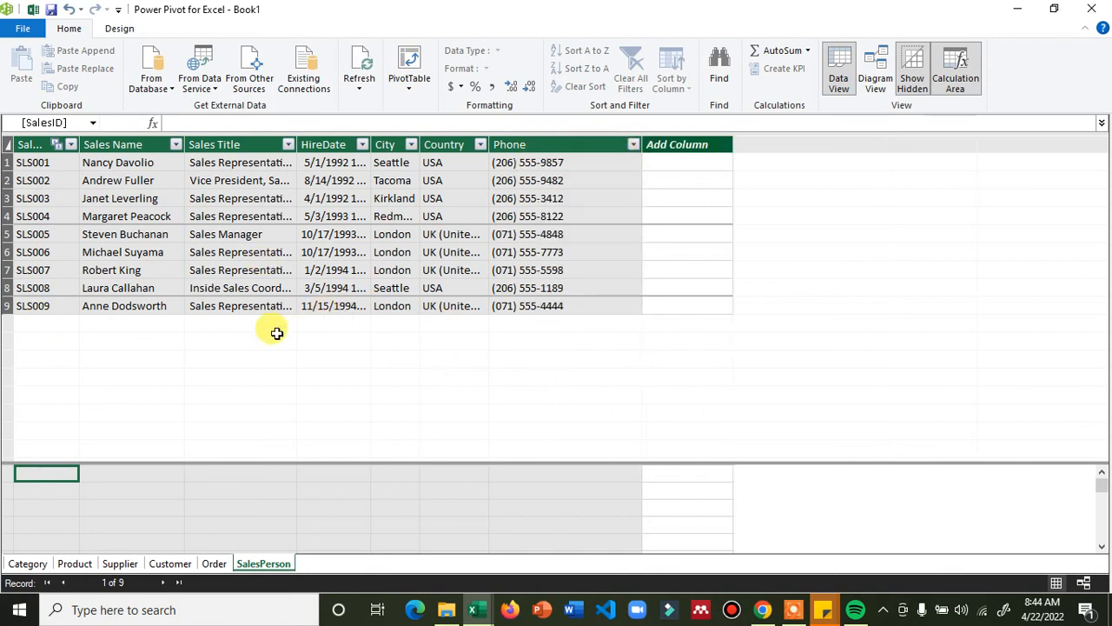
left_click(26, 563)
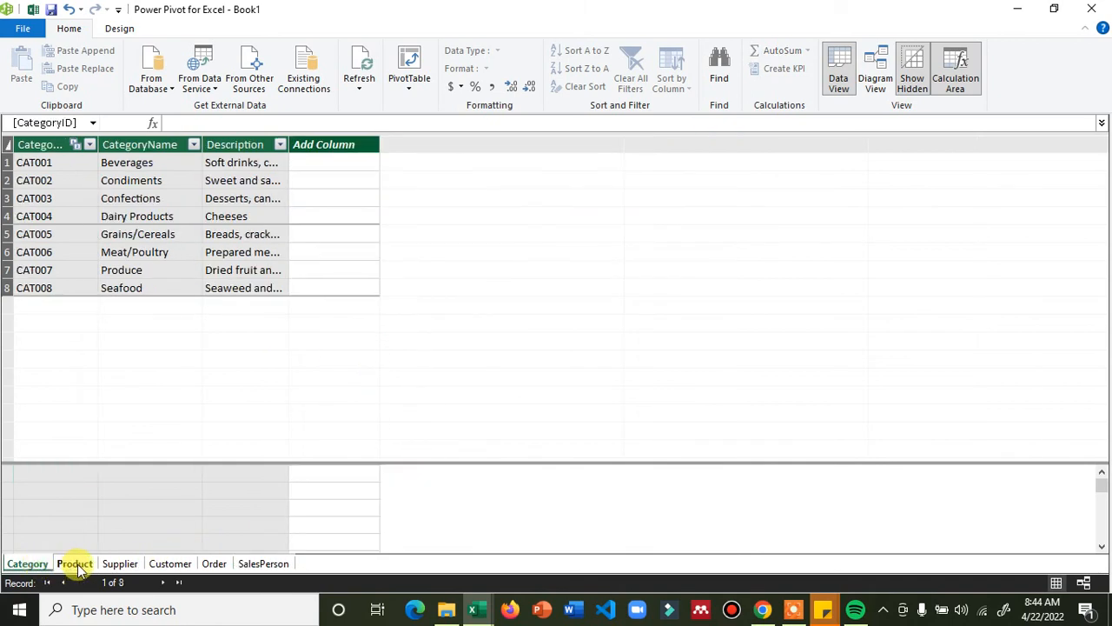
left_click(76, 563)
left_click(119, 563)
left_click(172, 564)
left_click(214, 564)
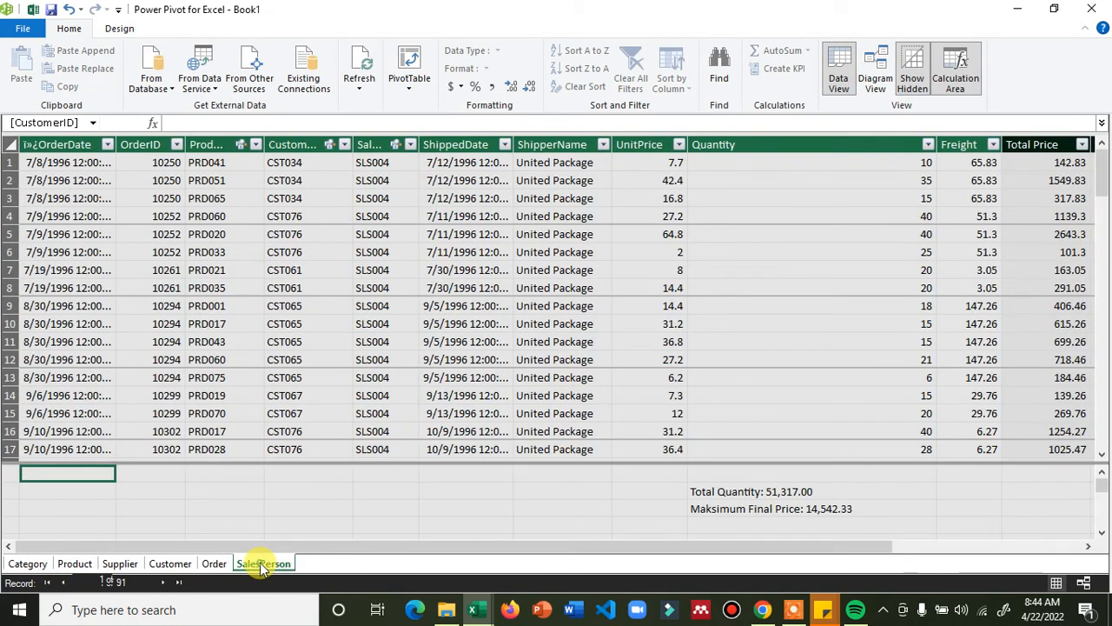
left_click(261, 564)
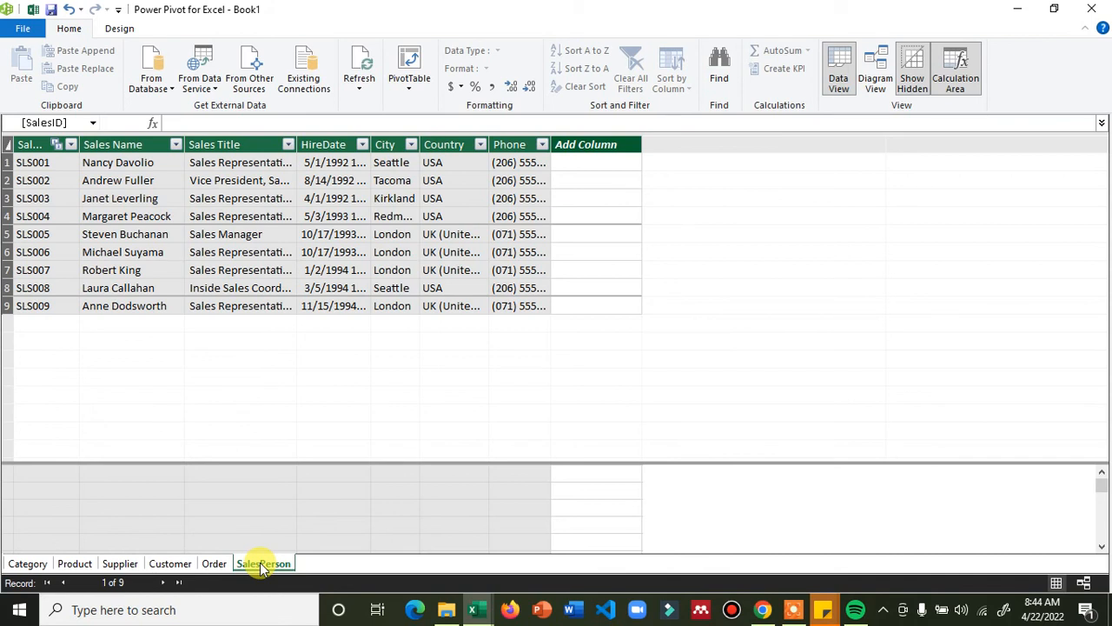